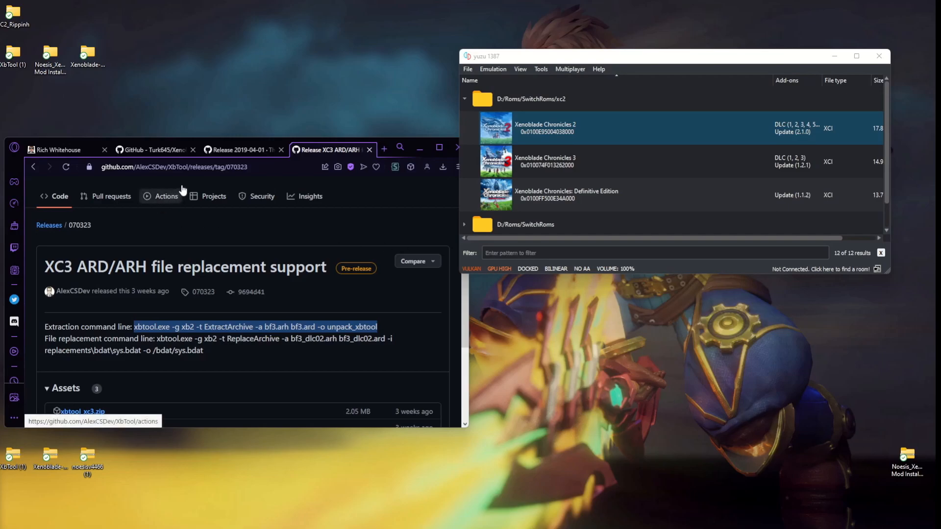
Compare the XbTool 2019-04-01 release page with the fork's XC3 ARD/ARH file replacement support release.
left_click(219, 152)
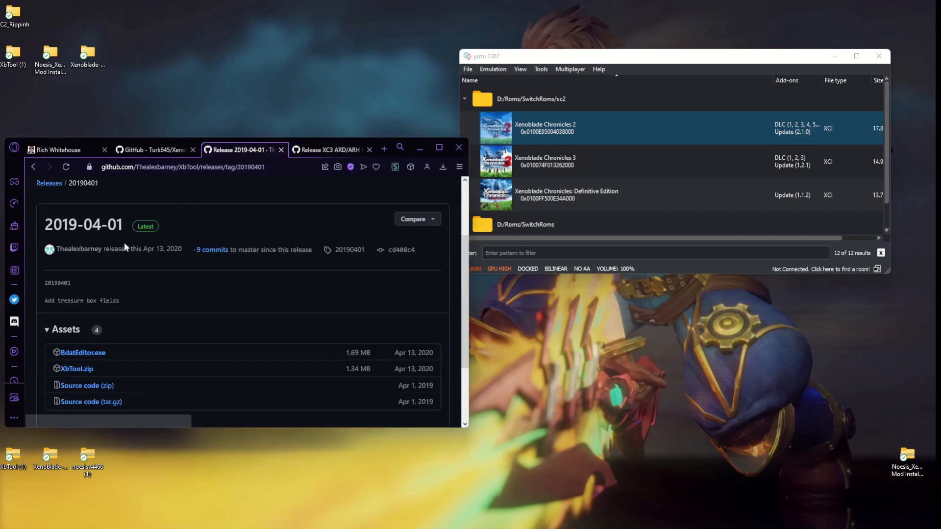
left_click(339, 148)
scroll(194, 245, "up", 2)
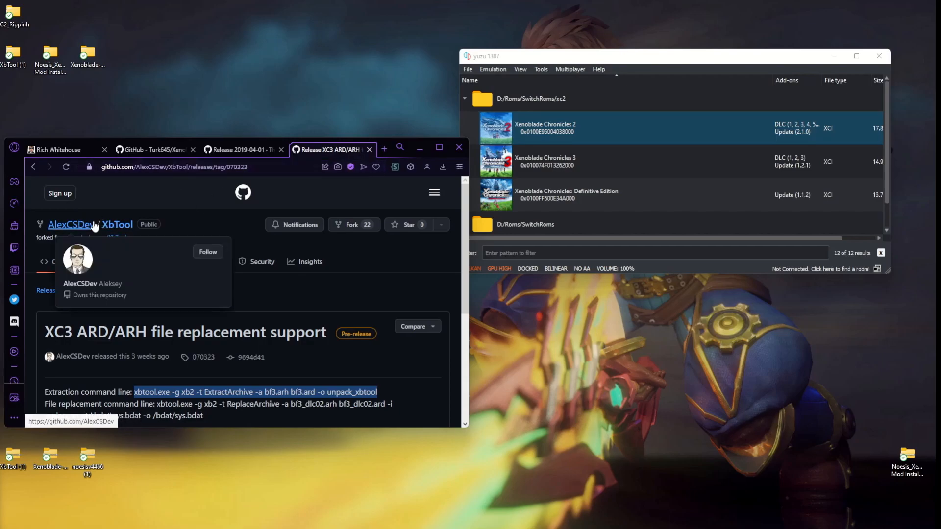
left_click(261, 154)
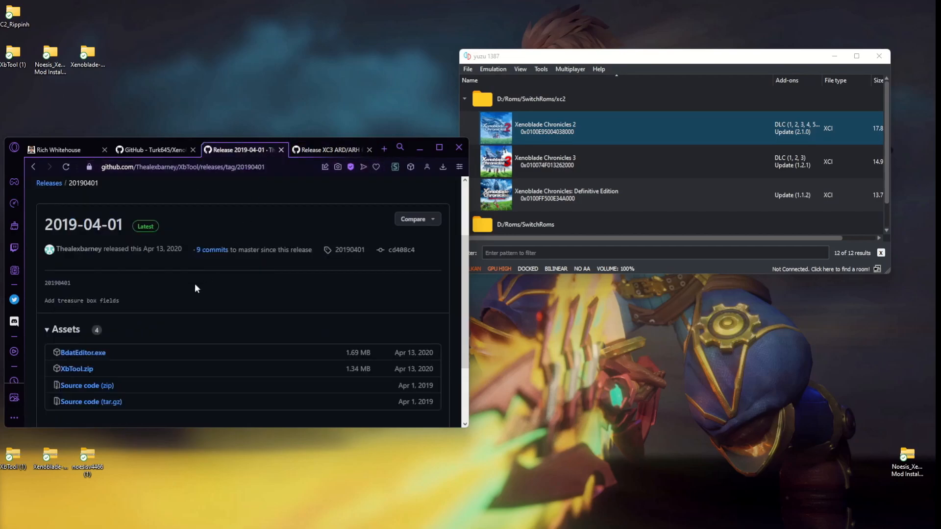
scroll(170, 292, "up", 3)
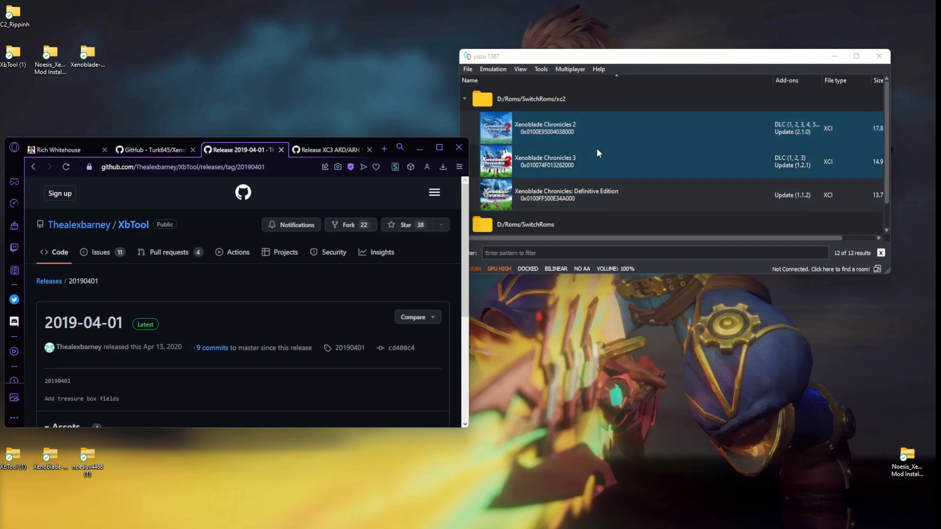
left_click(577, 130)
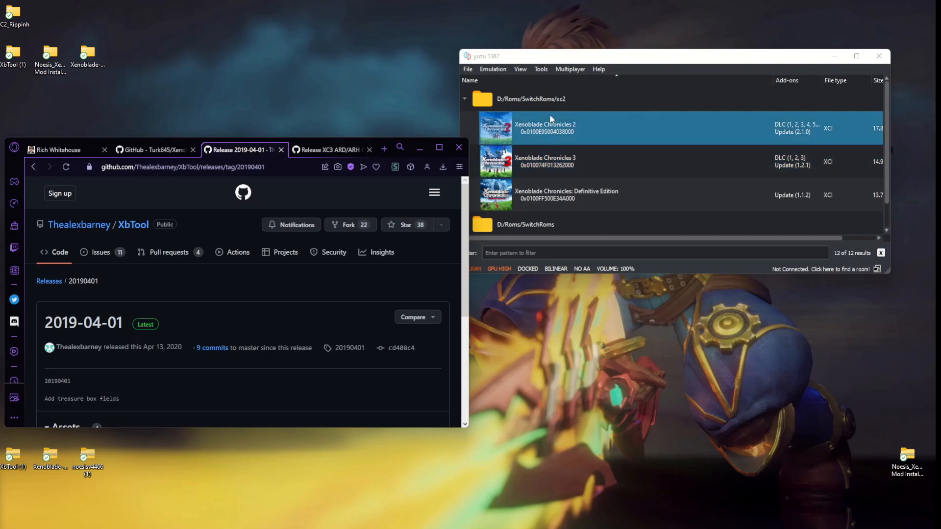
left_click(322, 146)
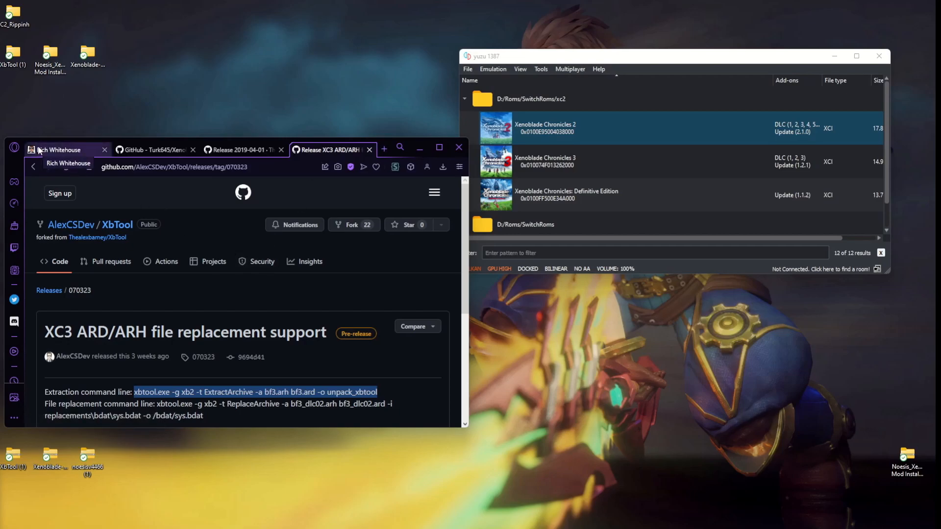
left_click(220, 148)
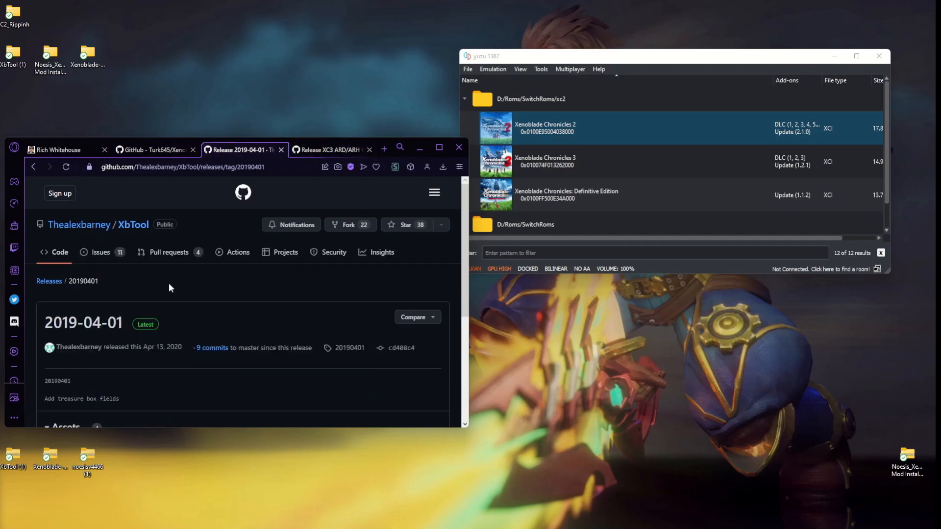
Go from the original XbTool repository's main page to the downloadable assets of its 2019-04-01 release.
left_click(137, 226)
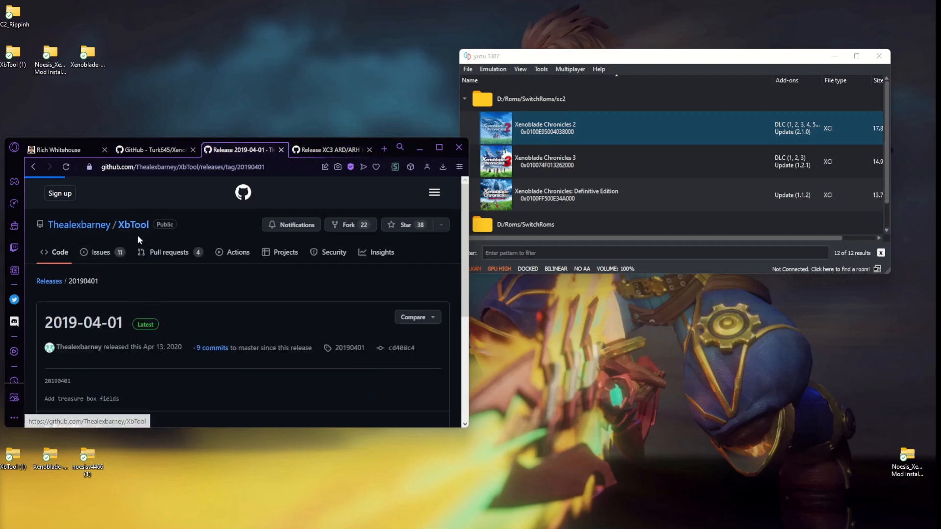
scroll(195, 268, "down", 3)
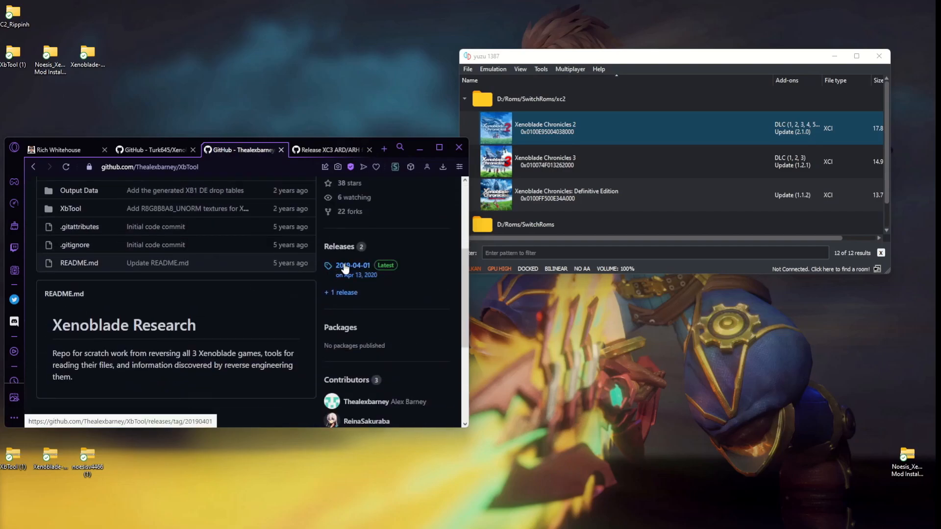
left_click(345, 267)
scroll(196, 304, "down", 3)
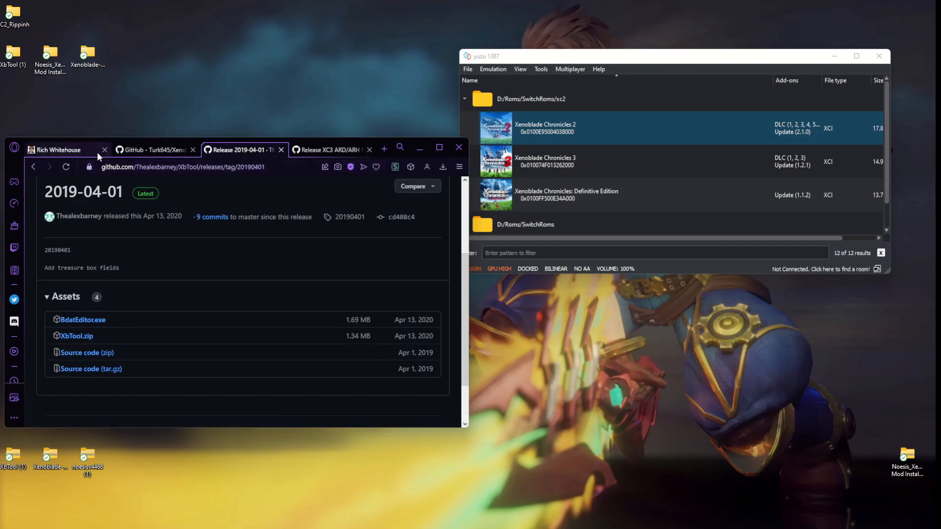
Review the Noesis website, and show the download options of the Xenoblade-Switch-Model-Importer-Noesis repository.
left_click(78, 151)
scroll(266, 378, "up", 2)
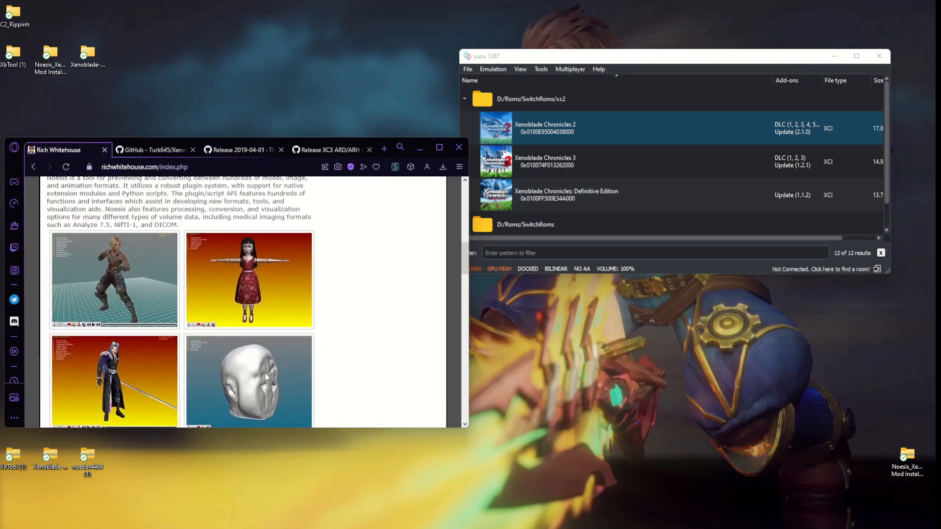
left_click(159, 152)
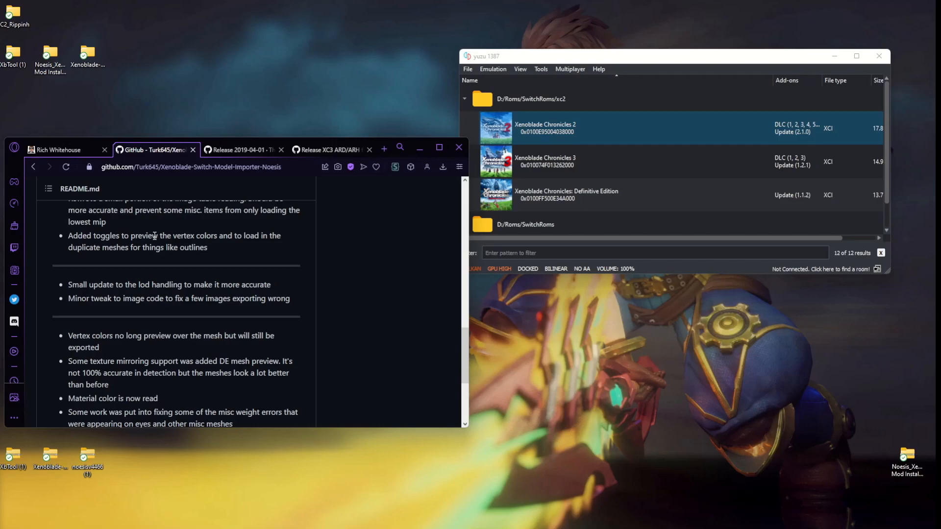
scroll(157, 204, "up", 10)
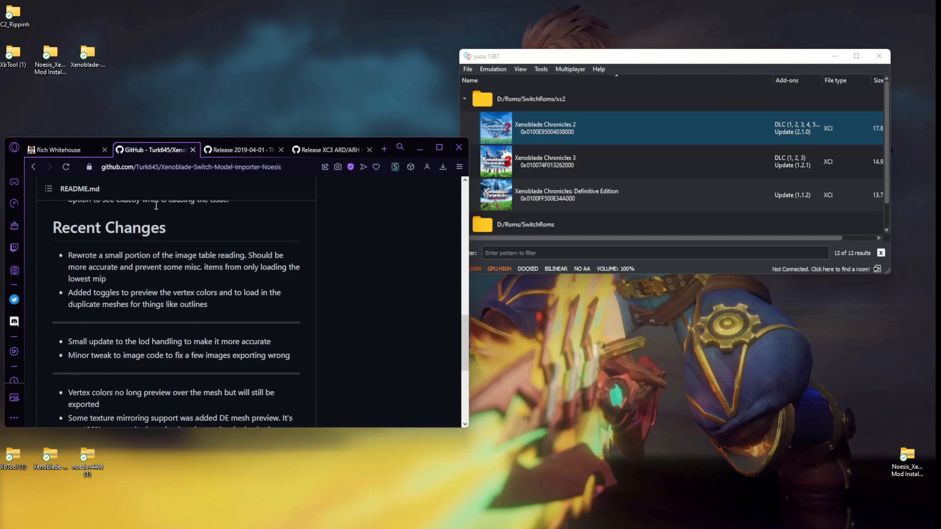
scroll(147, 231, "up", 3)
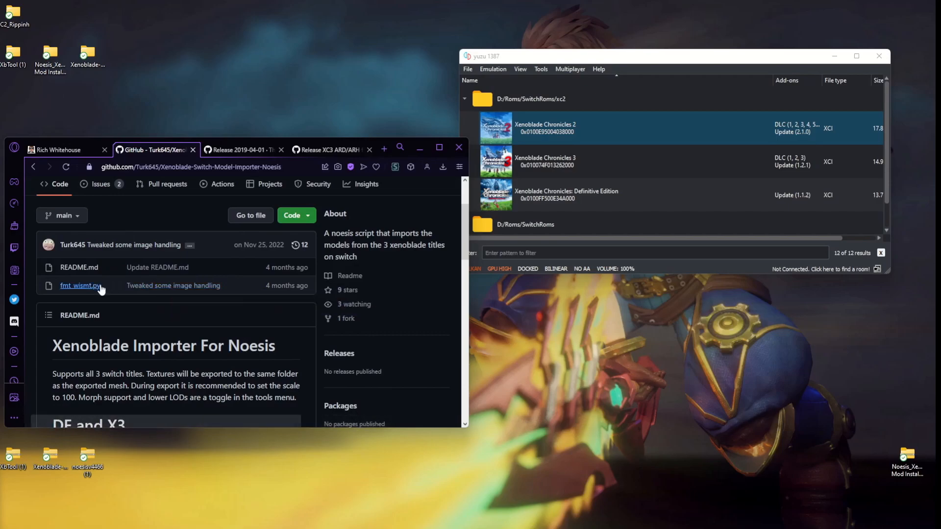
left_click(294, 216)
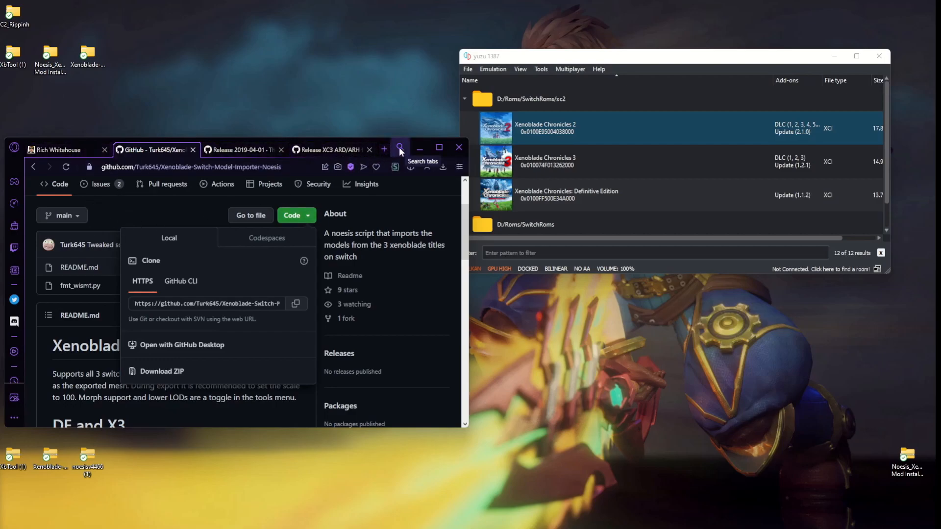
Switch to yuzu and show the Dump RomFS options for Xenoblade Chronicles 2.
left_click(417, 147)
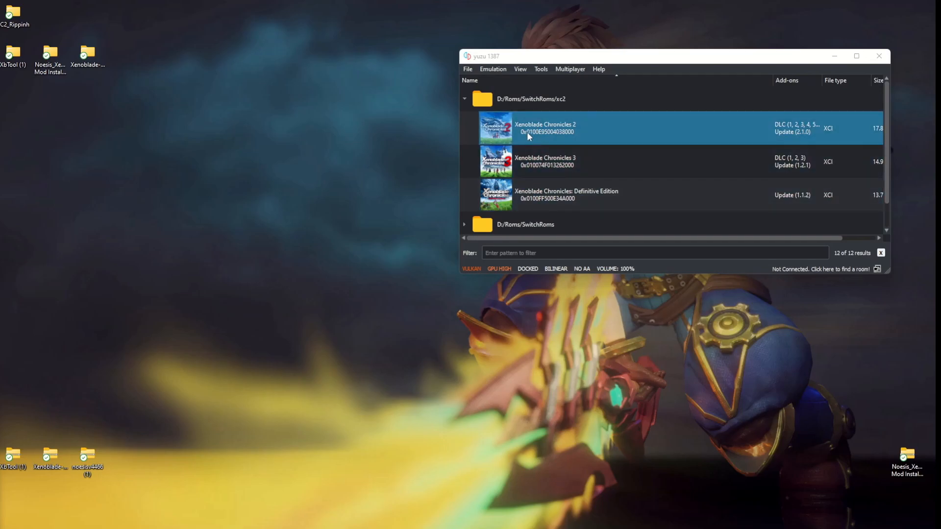
right_click(543, 125)
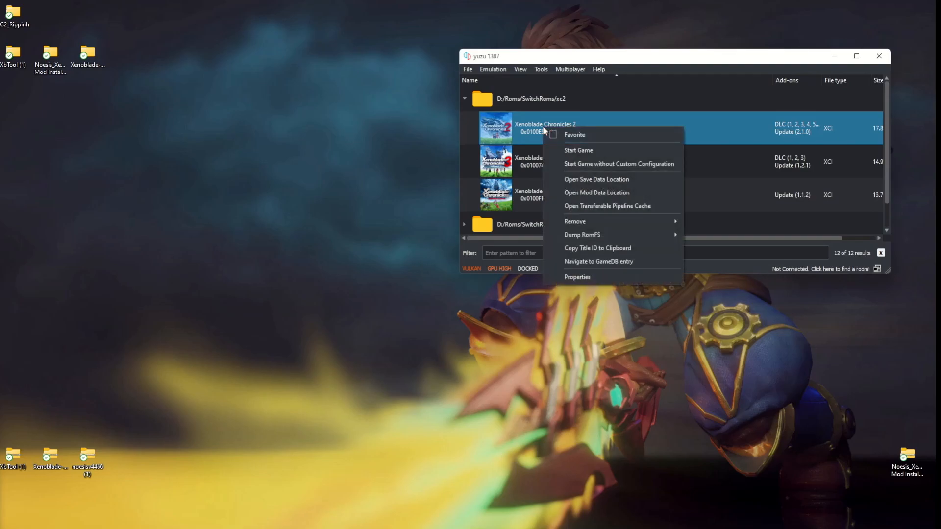
mouse_move(597, 235)
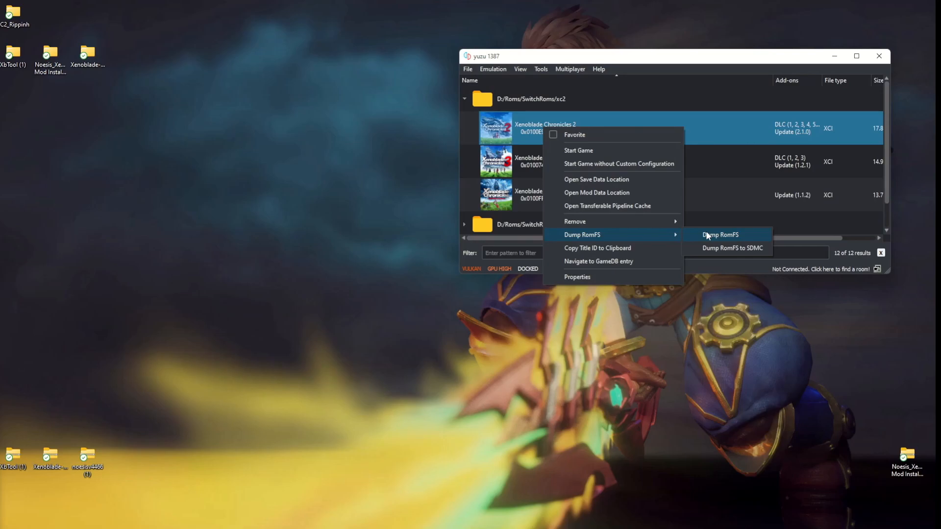
left_click(6, 21)
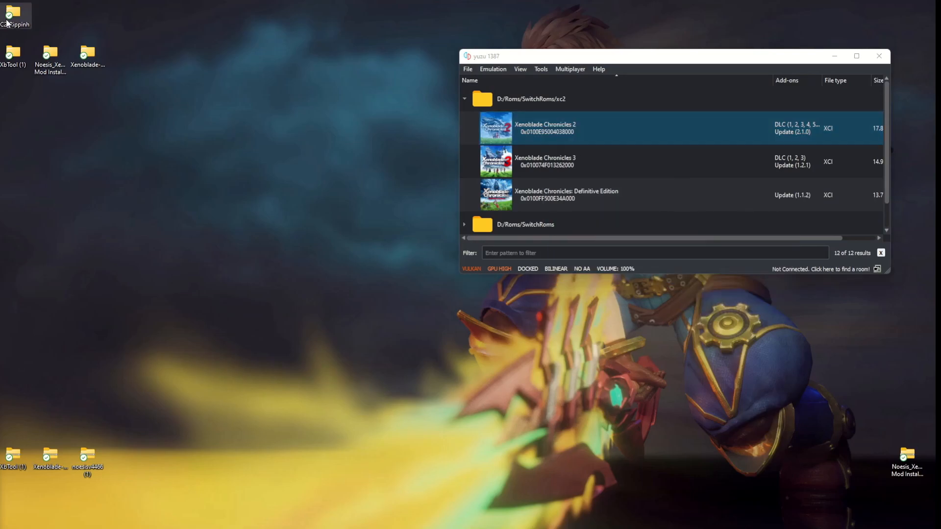
Open the XC2_Rippinh and XbTool (1) desktop folders and arrange their windows side by side with yuzu minimized.
double_click(6, 20)
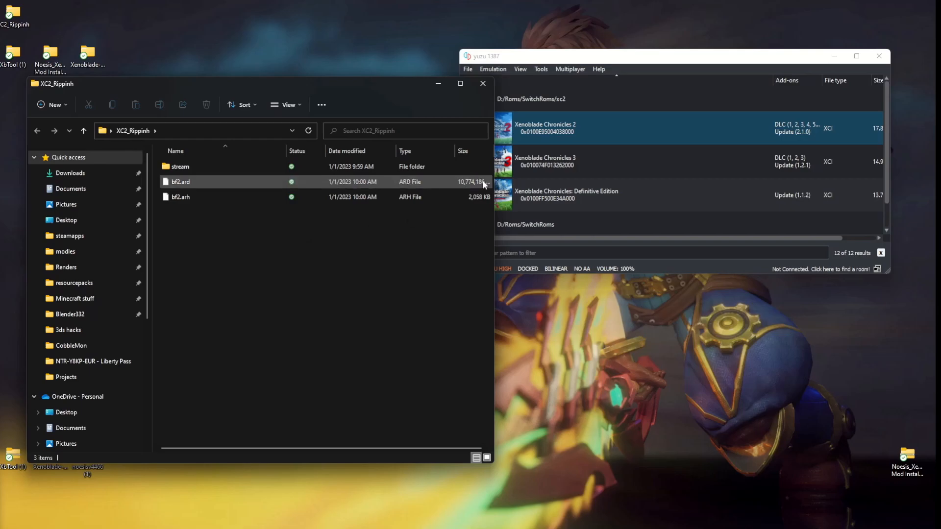
left_click(833, 56)
left_click_drag(171, 87, 606, 23)
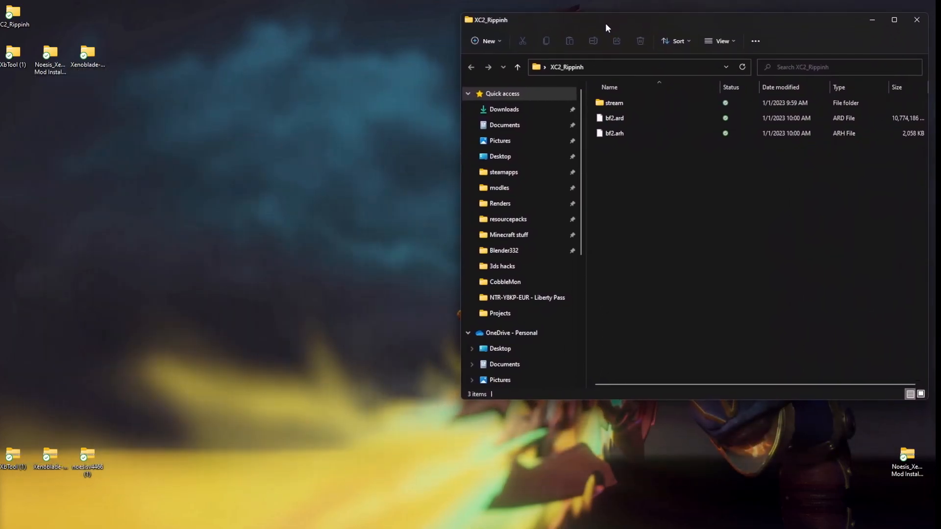
double_click(12, 55)
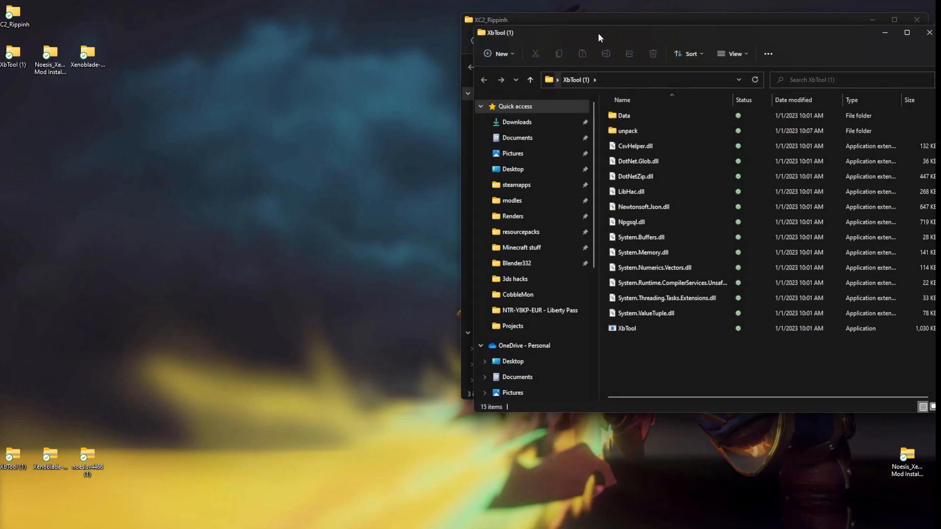
left_click_drag(601, 29, 145, 82)
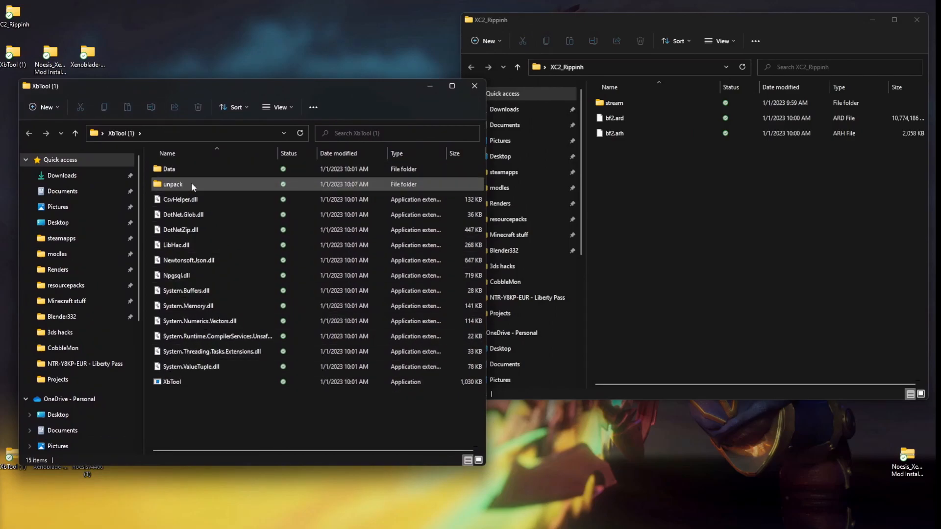
Open a command prompt in the XbTool (1) folder and place its window over that folder.
left_click(194, 138)
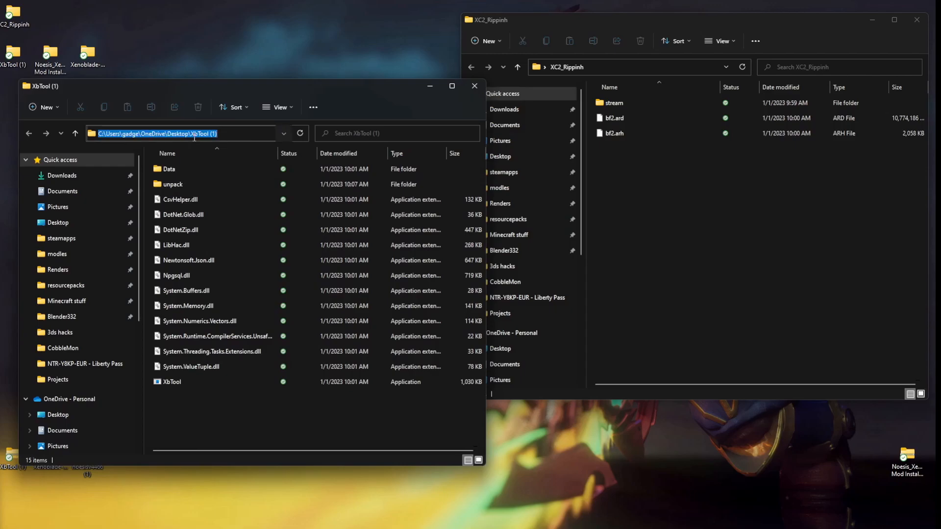
type("cmd")
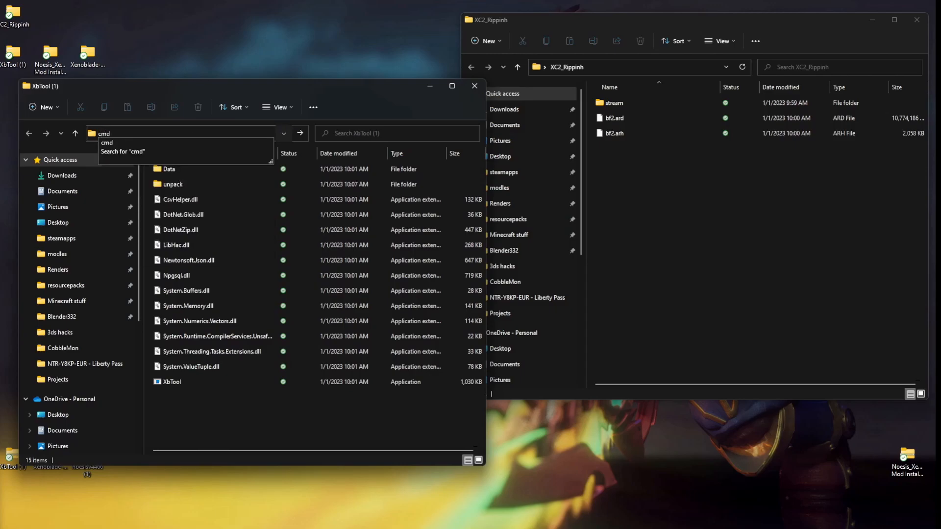
key("Return")
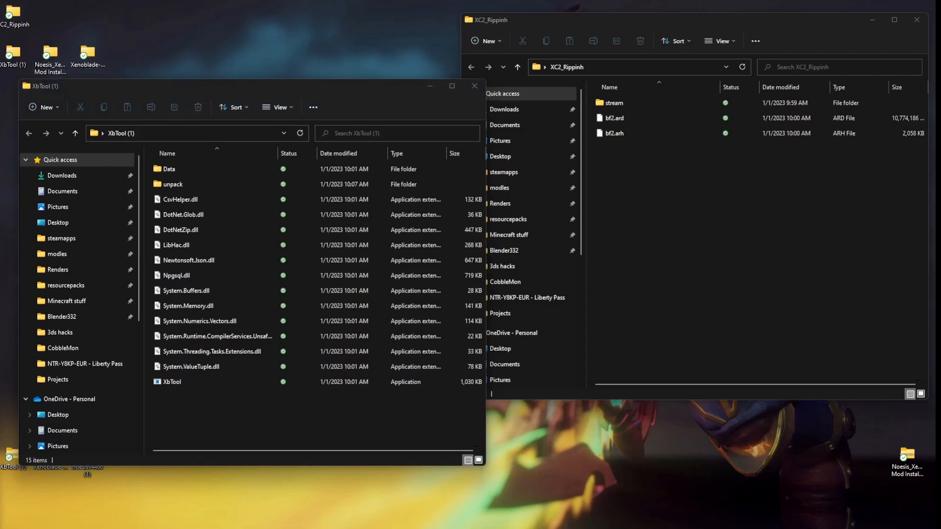
left_click_drag(663, 117, 360, 81)
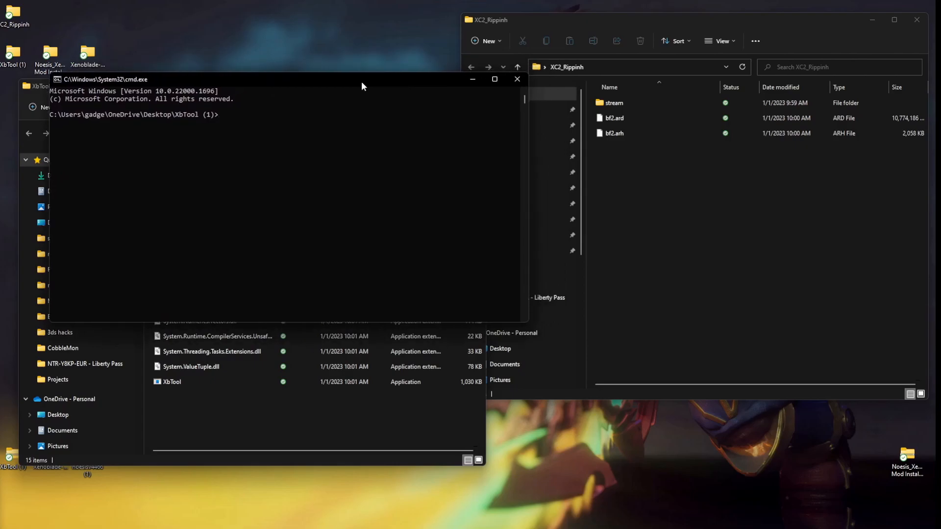
Copy the ExtractArchive command for bf3.arh and bf3.ard from the XC3 release page into the command prompt without running it.
left_click(696, 280)
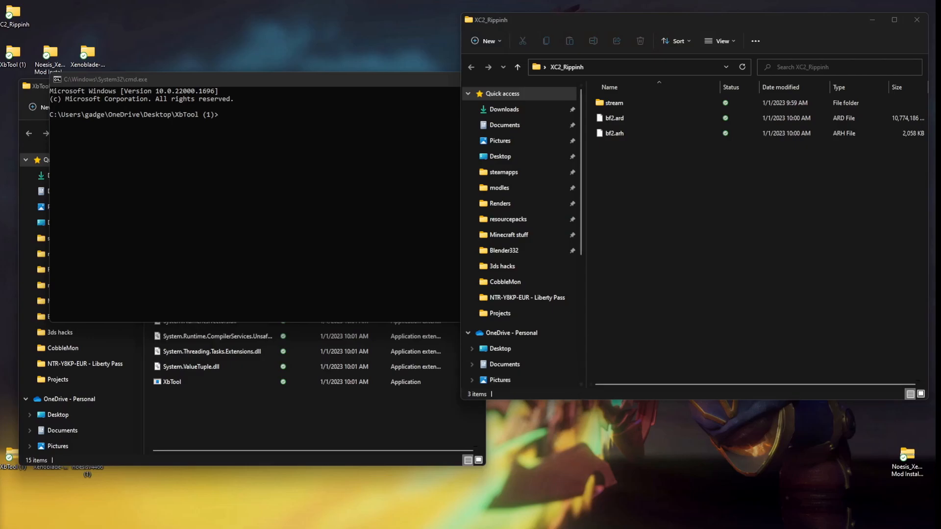
key("alt+Tab")
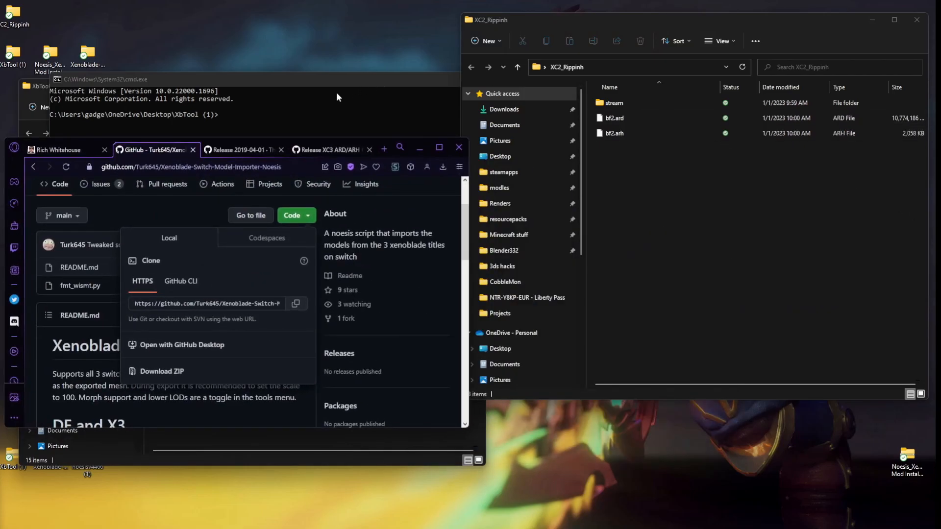
left_click(318, 148)
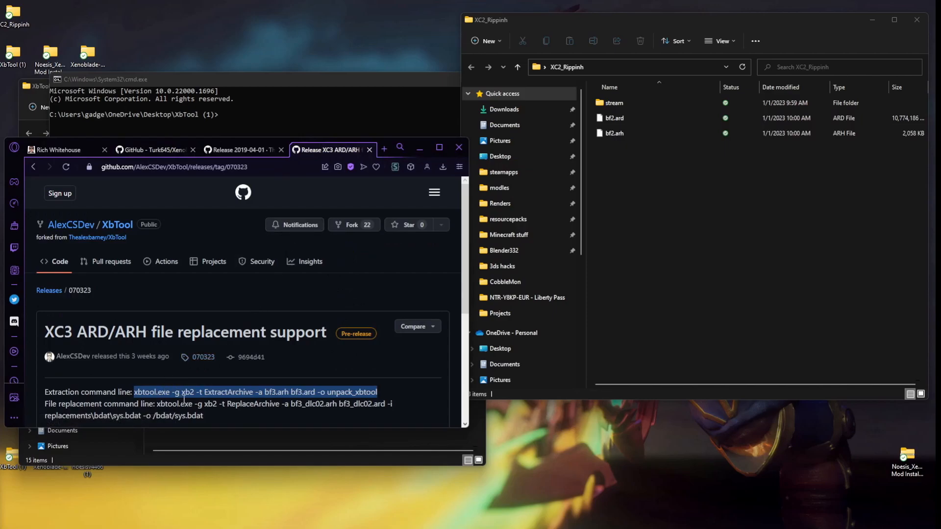
right_click(201, 393)
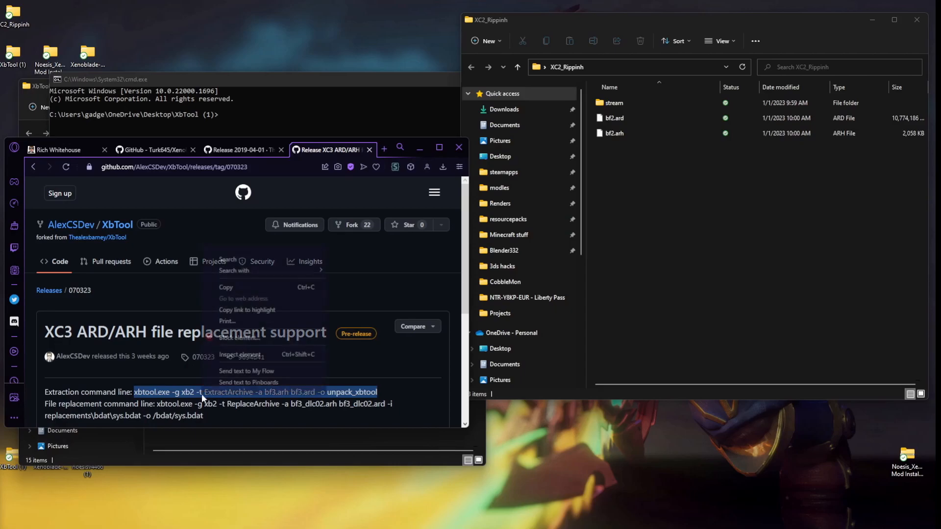
left_click(245, 287)
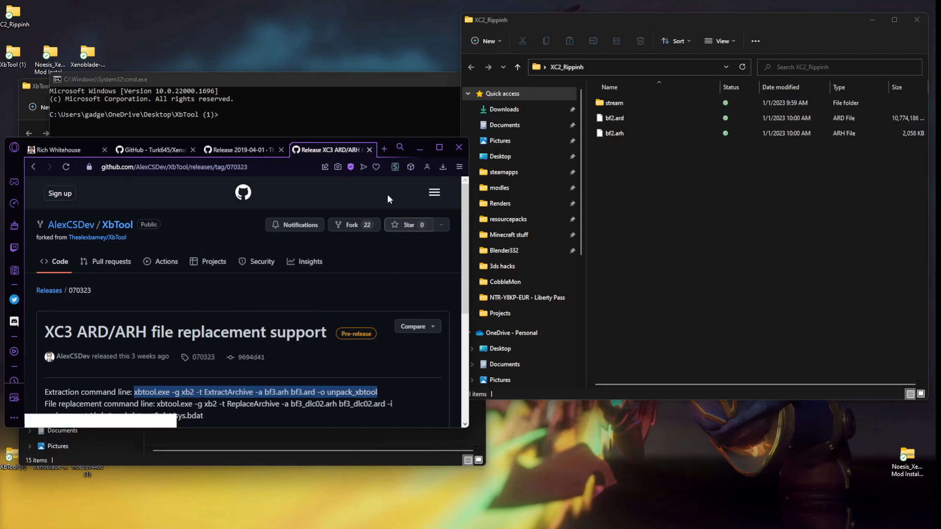
left_click(286, 117)
left_click(233, 116)
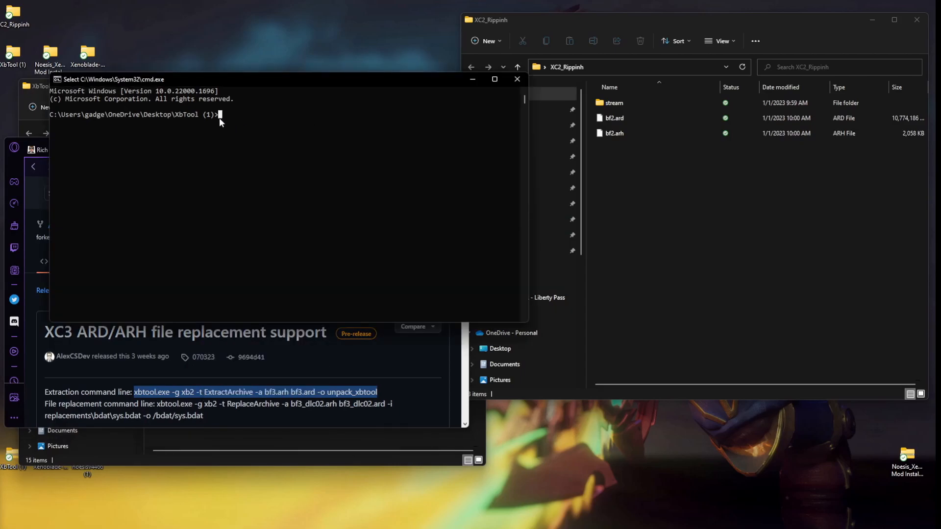
key("ctrl+v")
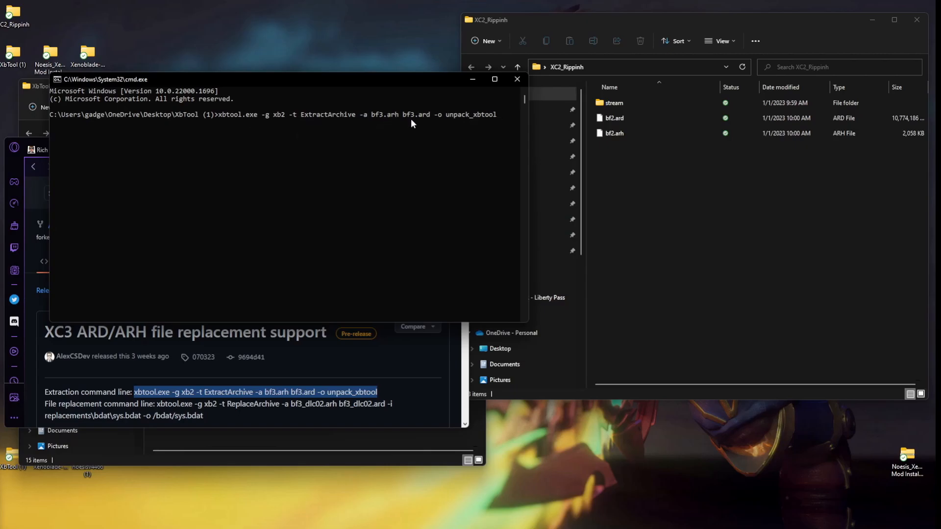
Copy the full path of the XC2_Rippinh folder and return to the command prompt.
left_click(608, 69)
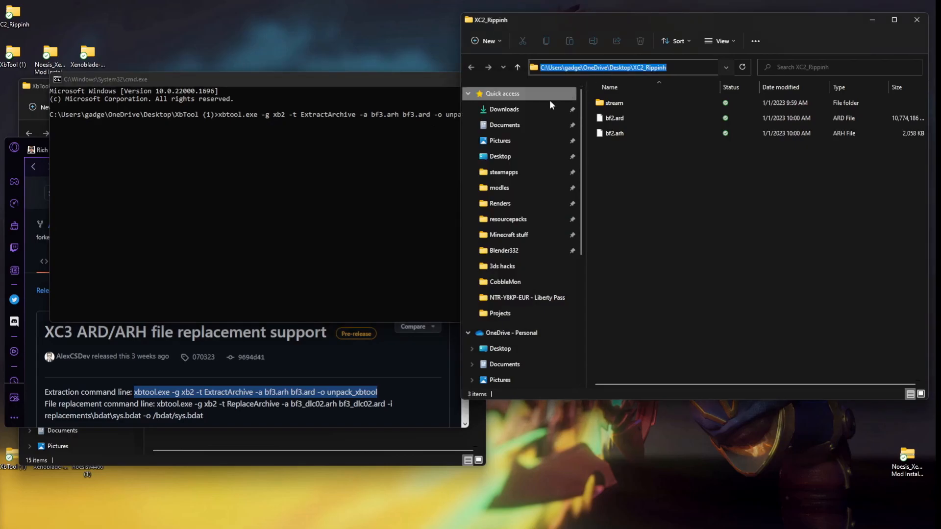
left_click(411, 150)
left_click(499, 116)
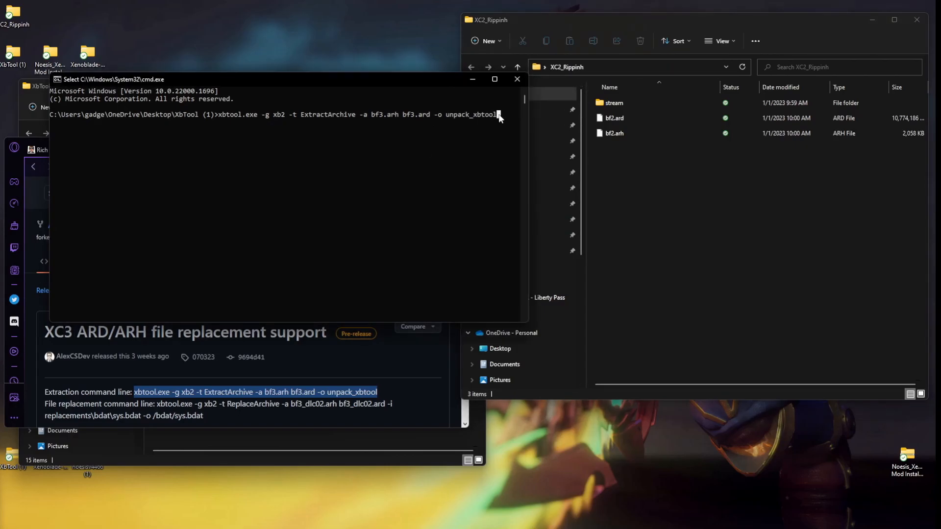
key("Left")
left_click(632, 64)
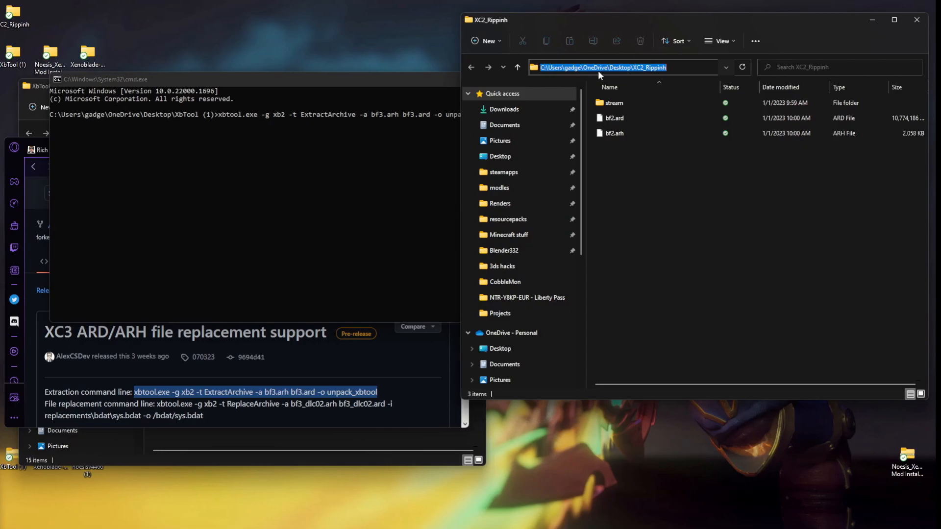
left_click(399, 114)
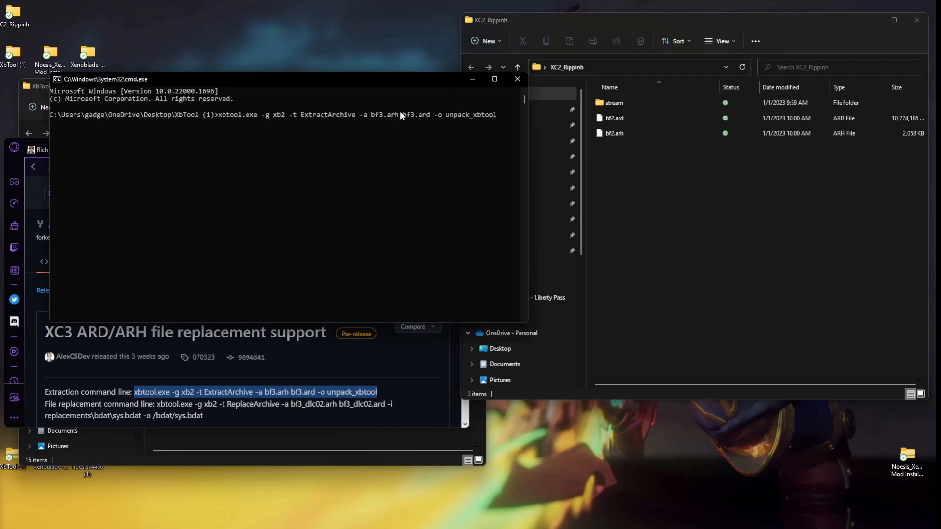
Replace bf3 in the command's .ard argument with the copied XC2_Rippinh folder path.
left_click(506, 115)
left_click_drag(440, 208, 460, 199)
left_click(498, 116)
key("Left")
key("Left")
key("Left")
key("Left")
key("Left")
key("Left")
key("Left")
key("Left")
key("Left")
key("Left")
key("Left")
key("Left")
key("Left")
key("Left")
key("BackSpace")
key("BackSpace")
key("BackSpace")
key("ctrl+v")
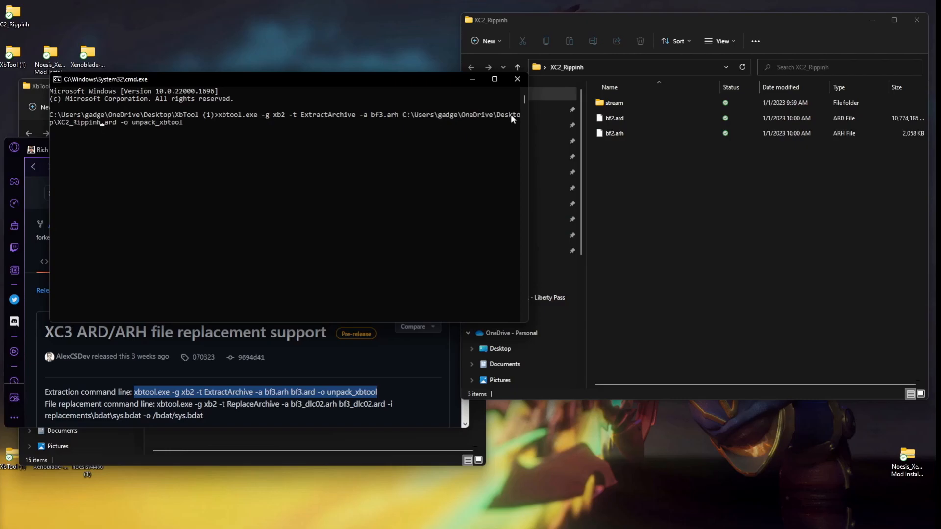
Widen the command prompt and complete the .ard argument as a double-quoted path ending in XC2_Rippinh\bf2.ard.
left_click_drag(528, 130, 703, 136)
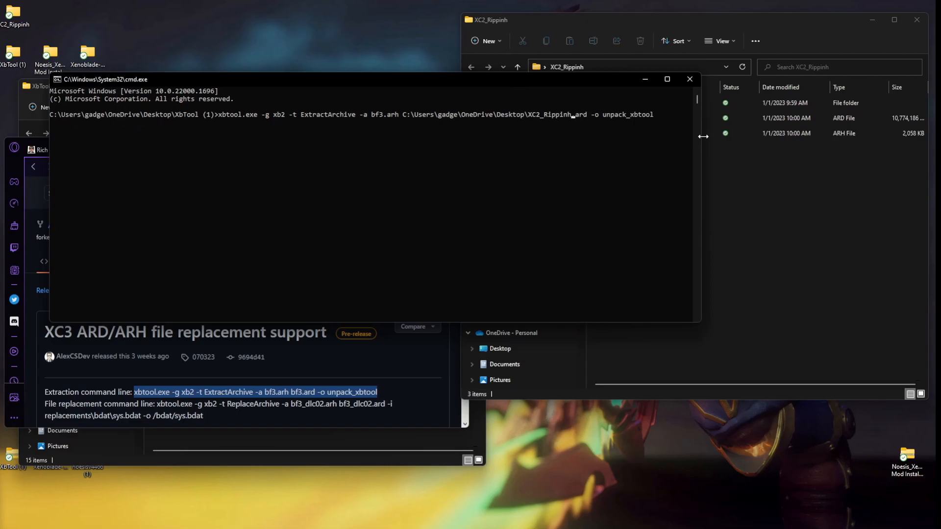
type("\\")
type("bf2")
type("\"")
key("BackSpace")
type("\"\"")
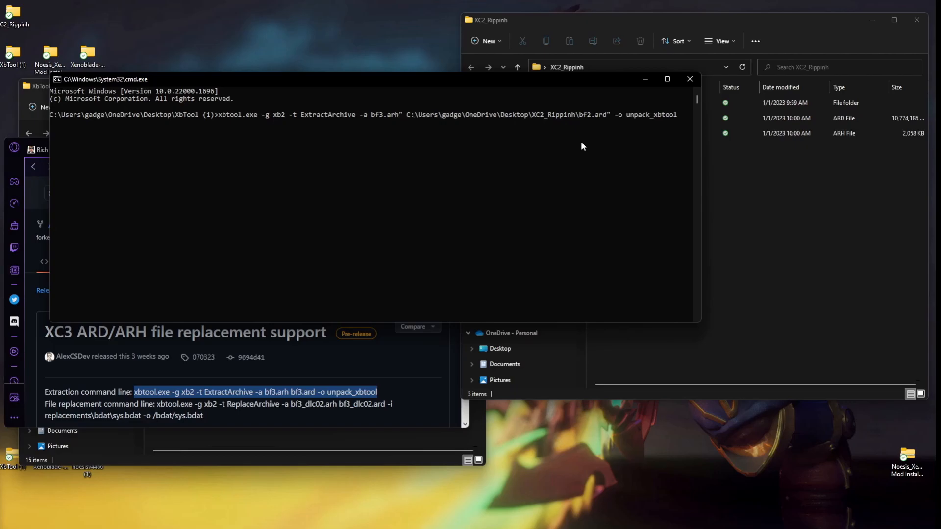
key("Right")
type("\"")
key("BackSpace")
type("\"")
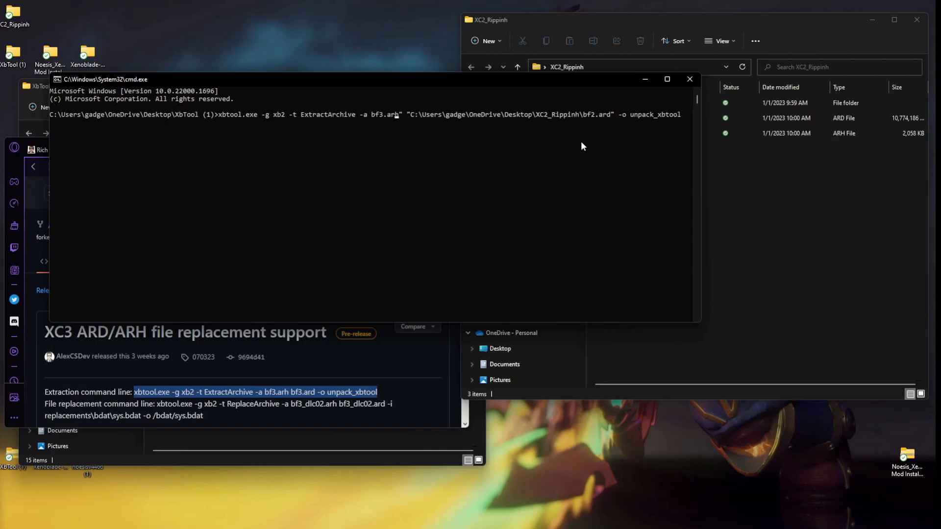
Change the .arh argument to the double-quoted path ending in XC2_Rippinh\bf2.arh and run the extraction into unpack_xbtool.
key("BackSpace")
key("BackSpace")
key("BackSpace")
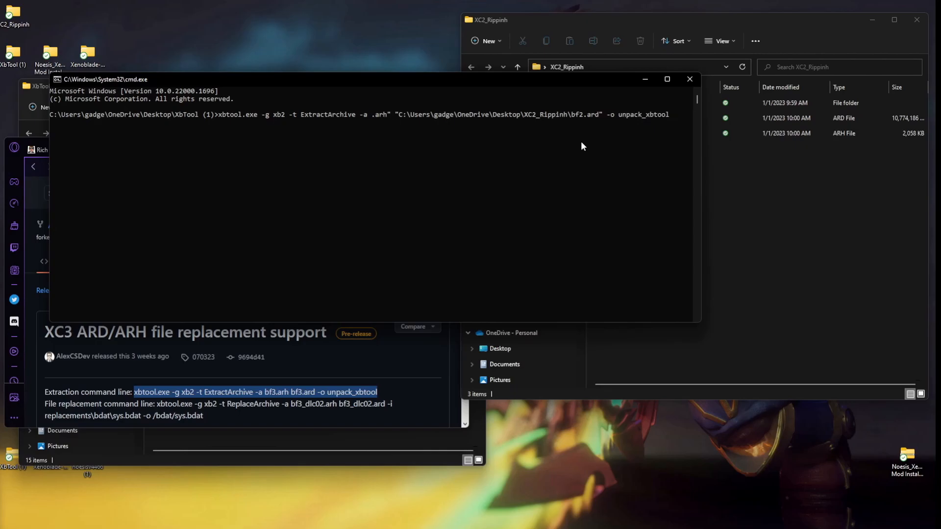
key("ctrl+v")
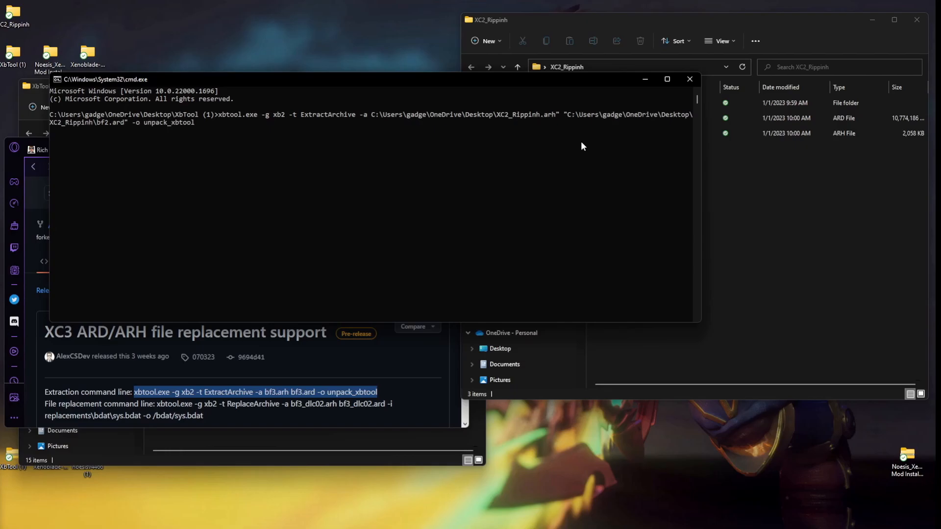
type("\\")
type("bf3")
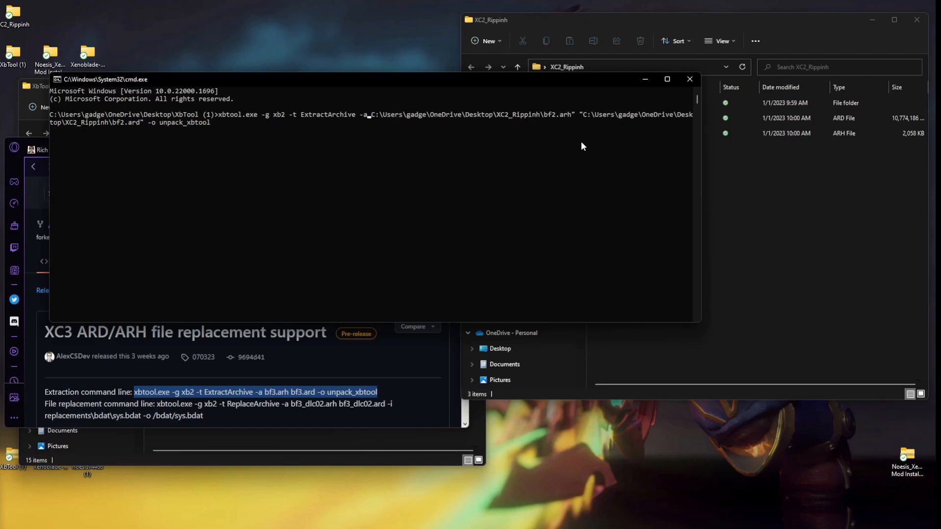
type("\"")
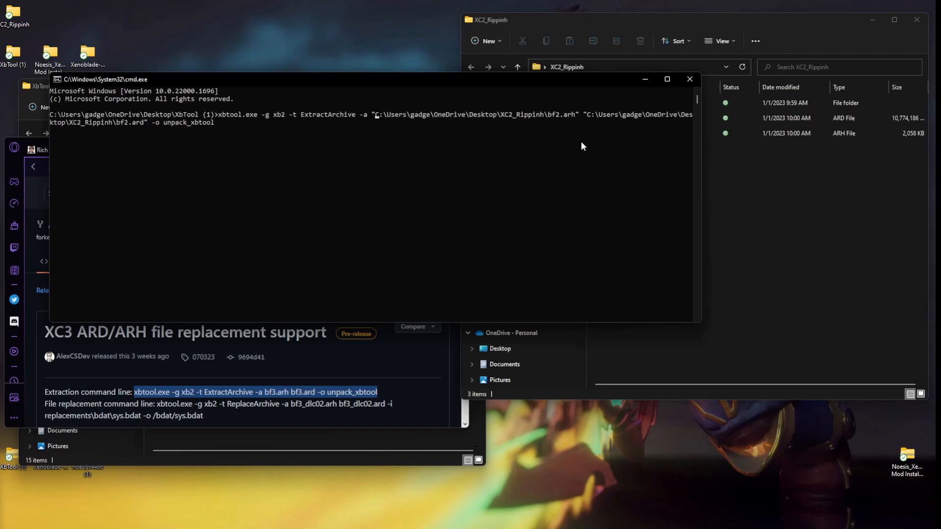
key("Return")
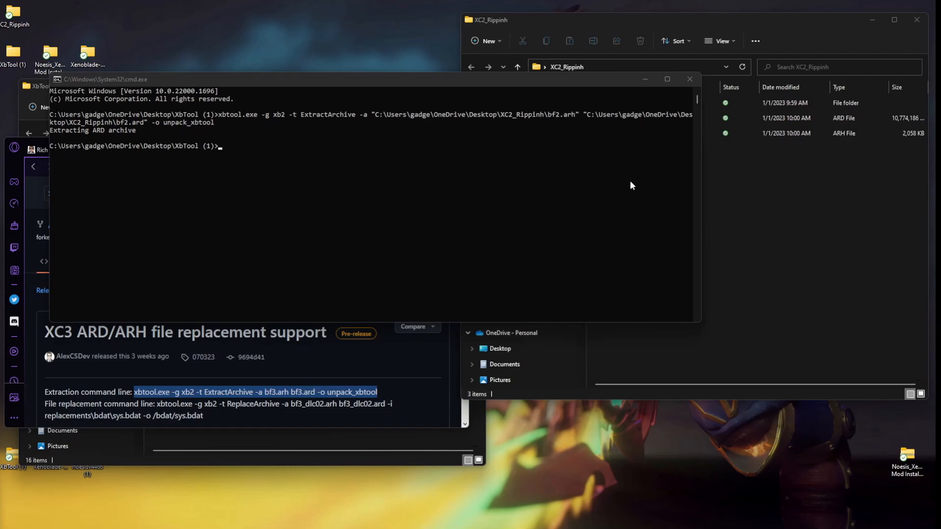
Close the command prompt, minimize the browser and open the unpack_xbtool folder.
left_click(688, 79)
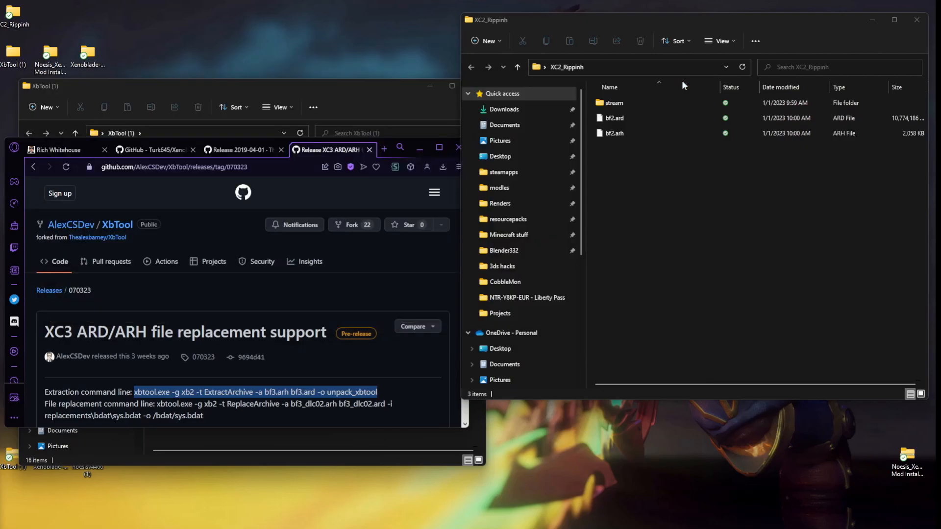
left_click(420, 147)
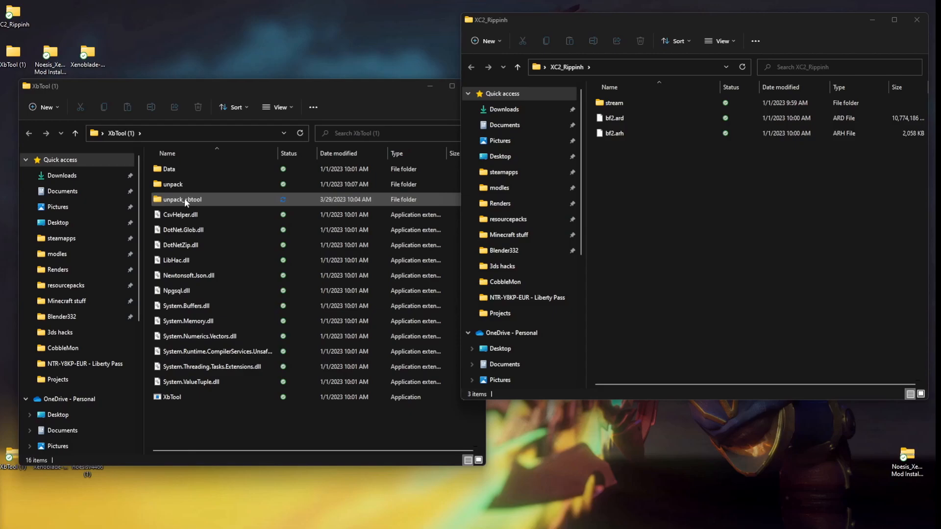
double_click(185, 200)
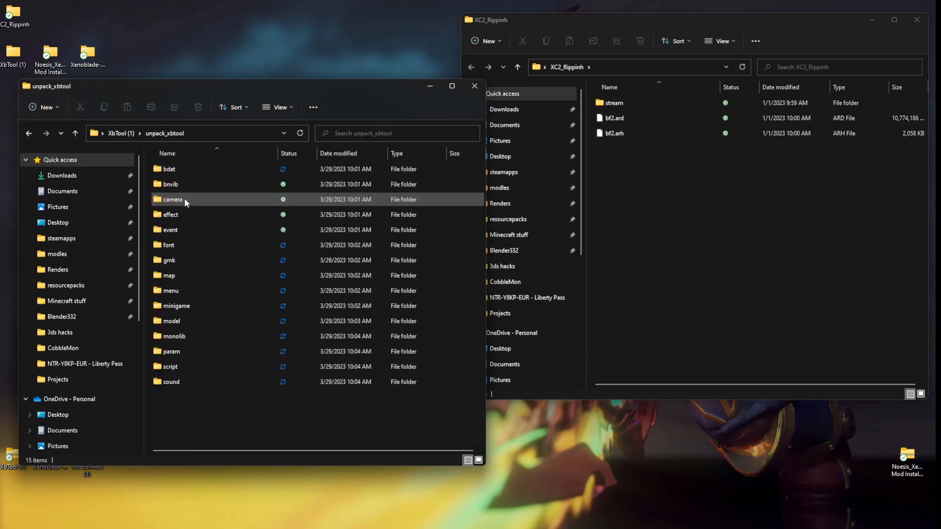
Look inside the bdat and effect folders of the extracted files and return to unpack_xbtool.
double_click(164, 171)
key("alt+Left")
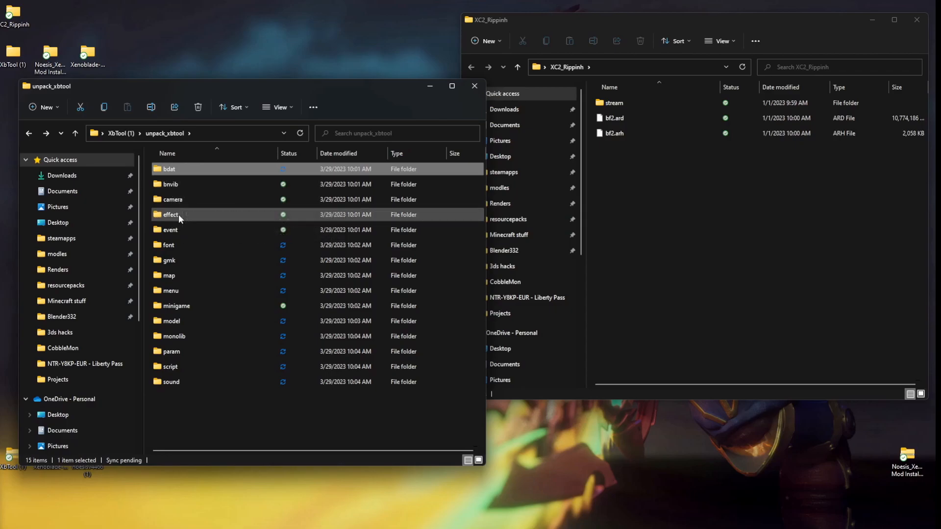
double_click(179, 214)
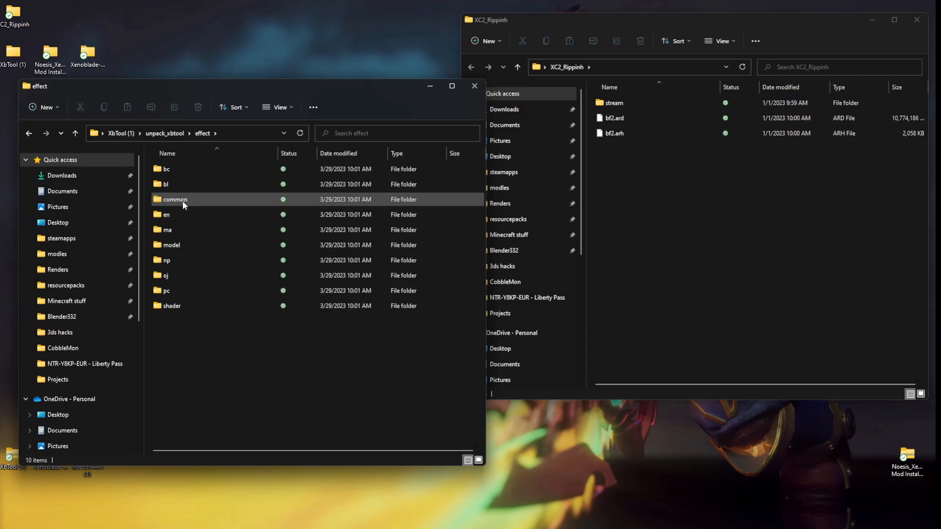
key("alt+Left")
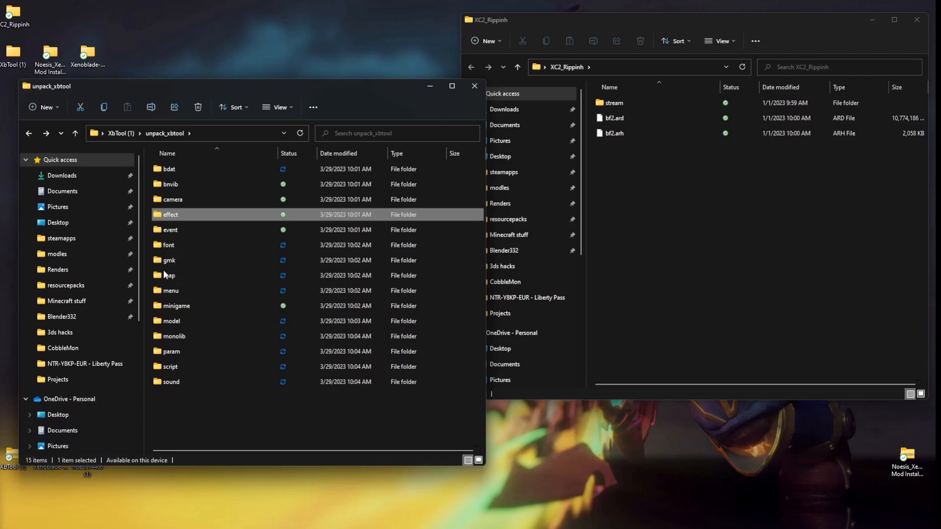
Show the extracted model folder as large icons and open its pc subfolder, moving the window clear of the desktop folders.
double_click(166, 322)
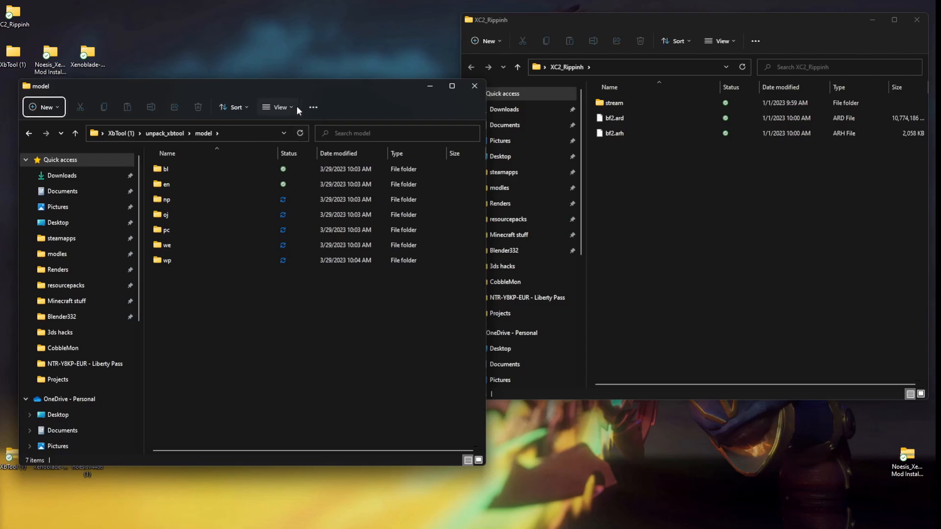
left_click(278, 108)
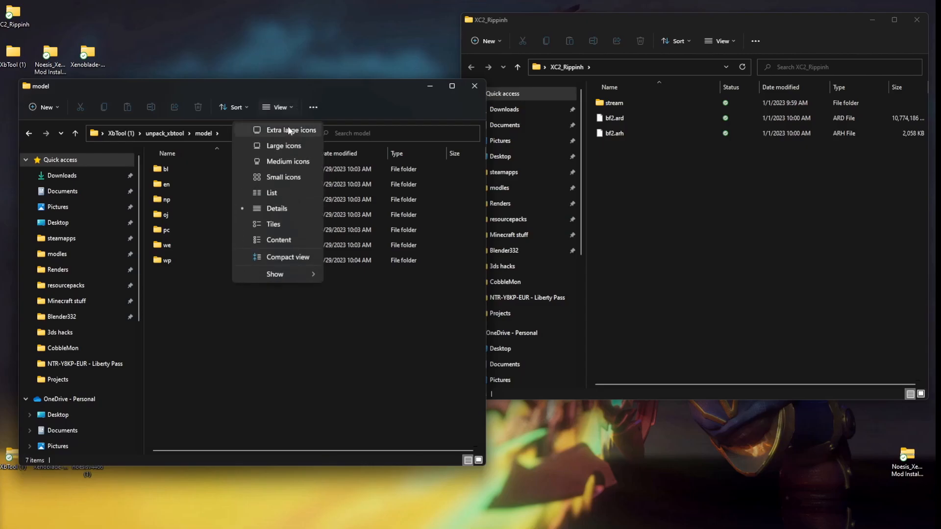
left_click(281, 161)
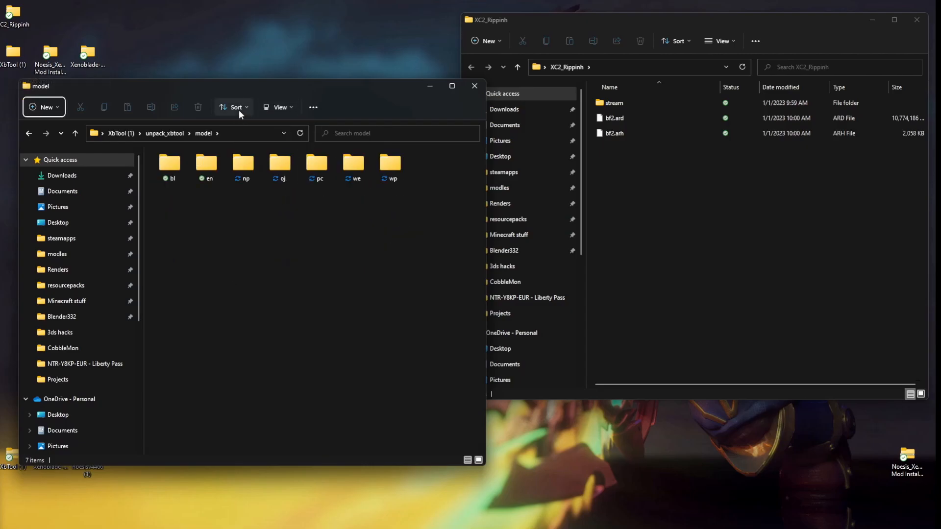
left_click(272, 109)
left_click(282, 146)
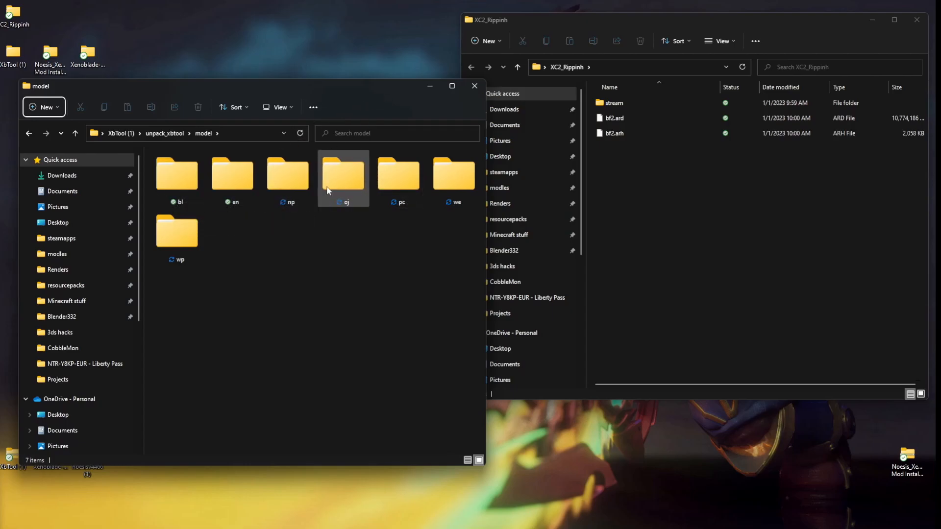
double_click(396, 190)
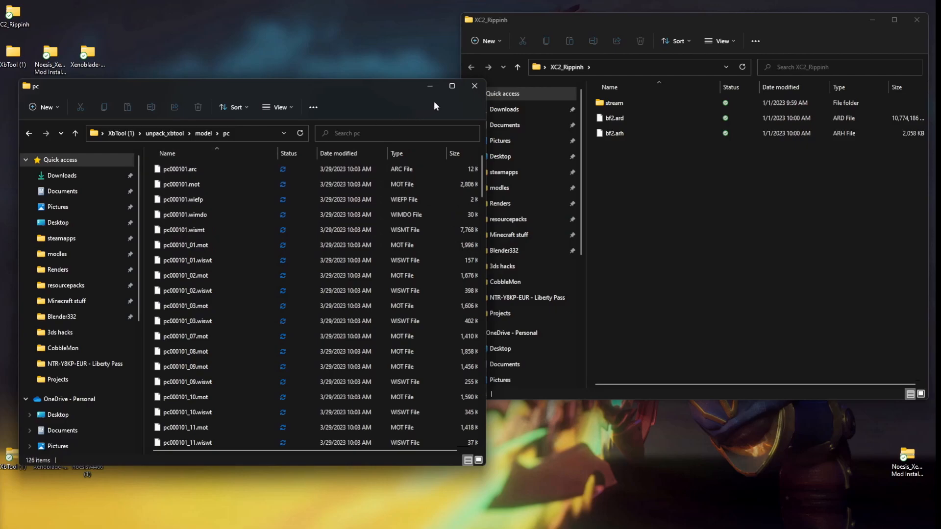
left_click_drag(267, 88, 625, 104)
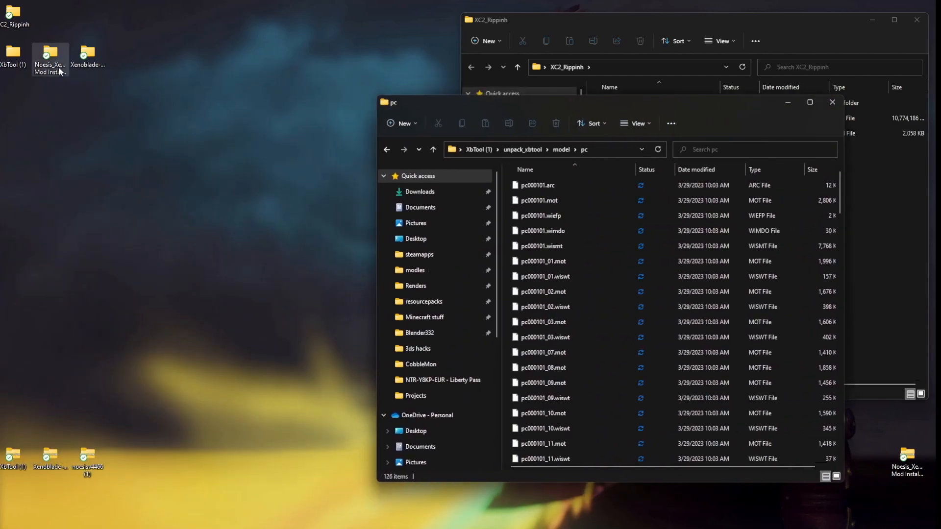
left_click(55, 59)
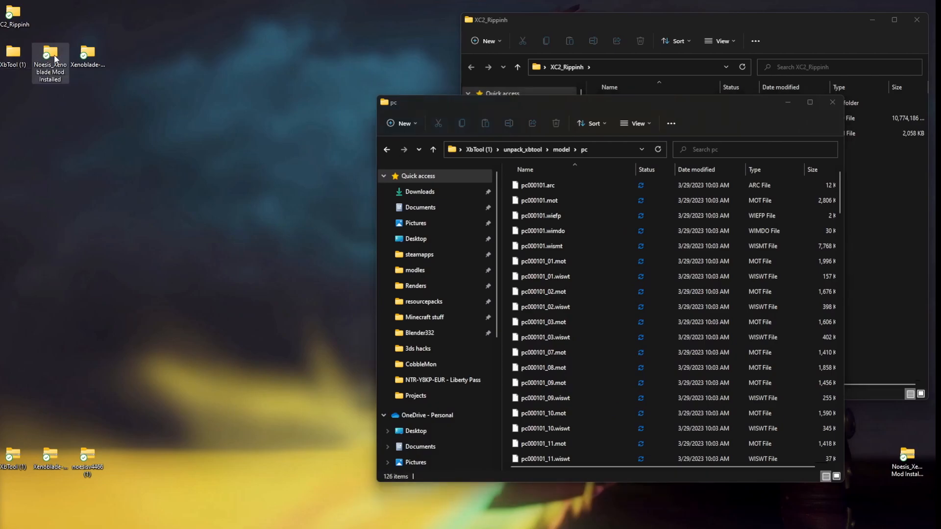
double_click(50, 58)
left_click_drag(546, 121, 335, 130)
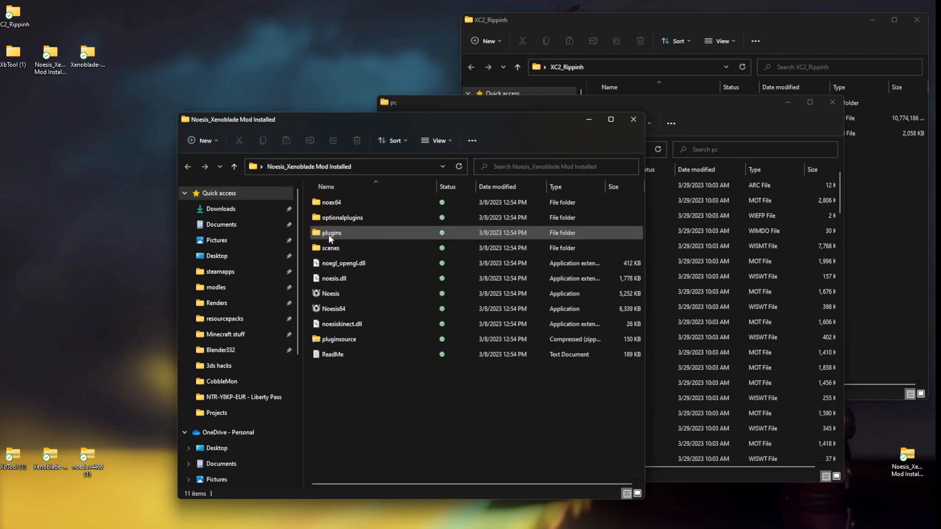
double_click(98, 60)
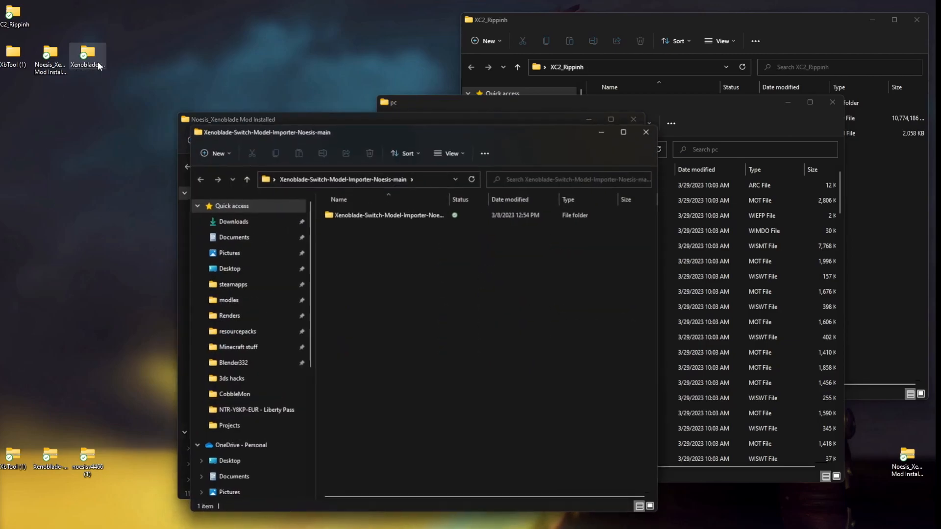
left_click(391, 216)
double_click(389, 214)
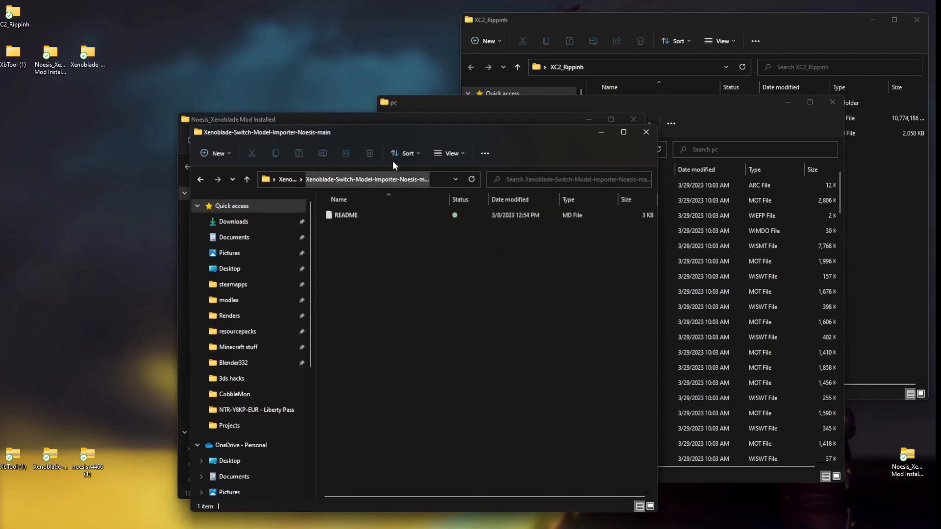
left_click_drag(410, 131, 209, 117)
left_click_drag(458, 238, 270, 238)
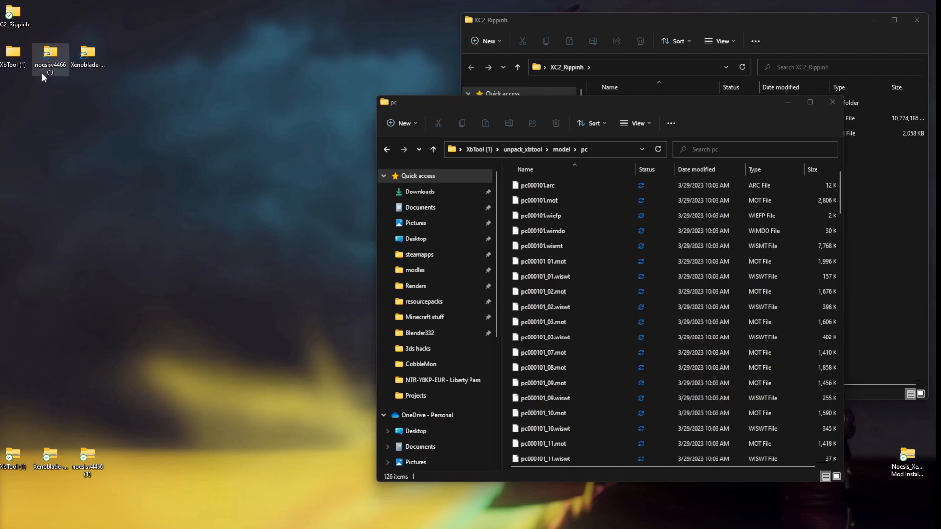
Open the noesisv4466 (1) folder and the inner Xenoblade-Switch-Model-Importer-Noesis-main folder in side-by-side windows.
double_click(53, 65)
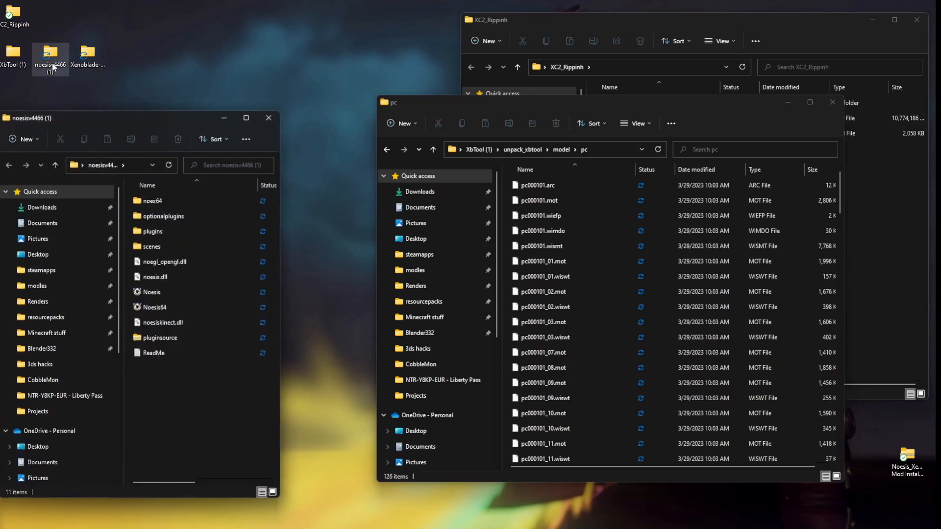
left_click_drag(279, 270, 339, 271)
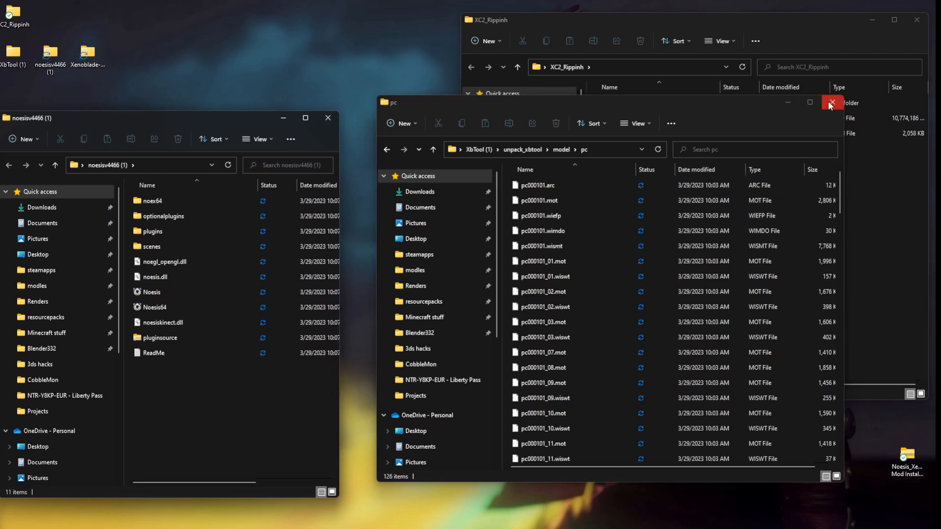
double_click(98, 65)
left_click_drag(124, 132, 456, 133)
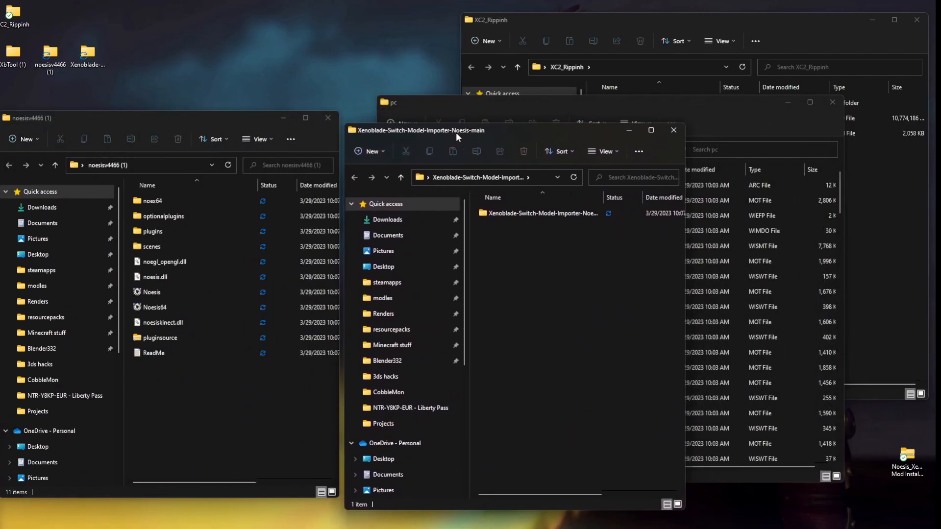
double_click(537, 217)
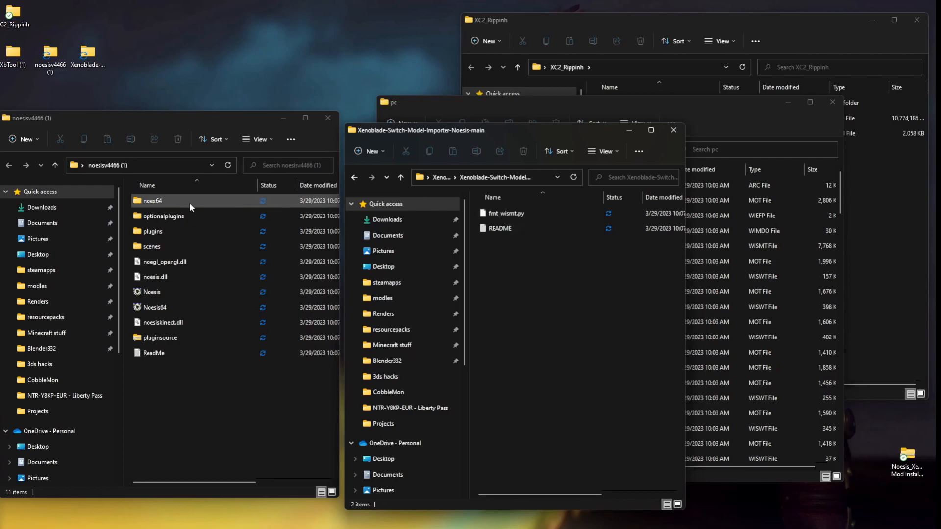
Move fmt_wismt.py from the importer folder into the plugins\python folder of noesisv4466 (1).
double_click(179, 228)
double_click(165, 200)
left_click_drag(507, 211, 127, 246)
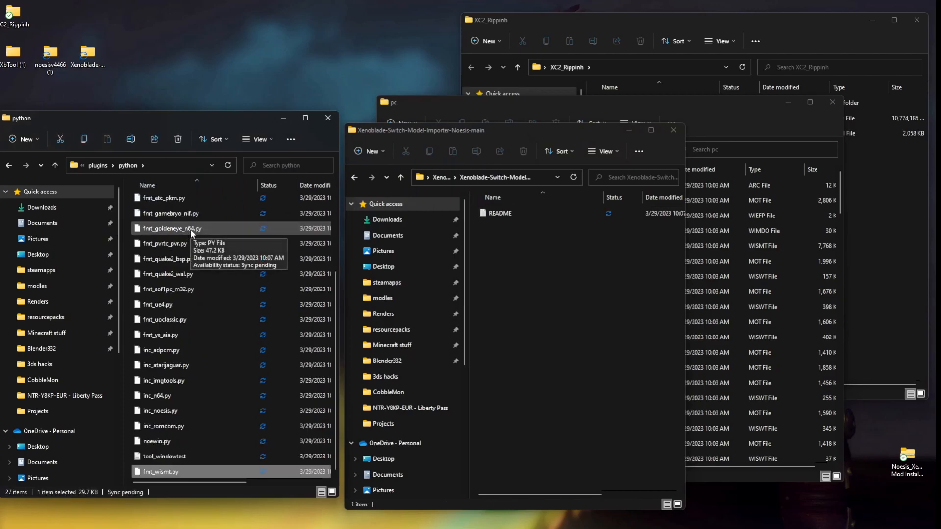
Close the importer and python folder windows, and launch Noesis64 from the noesisv4466 (1) folder, allowing it through SmartScreen.
left_click(672, 130)
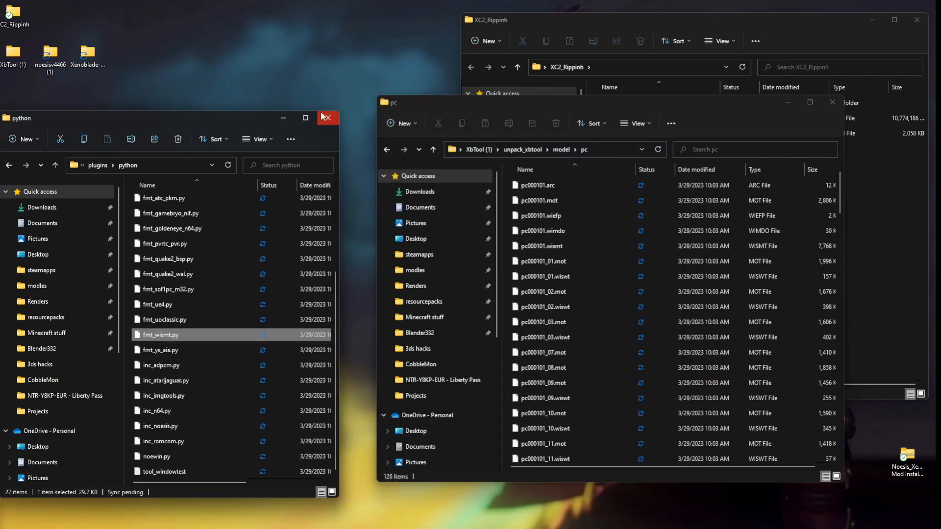
left_click(324, 118)
double_click(54, 51)
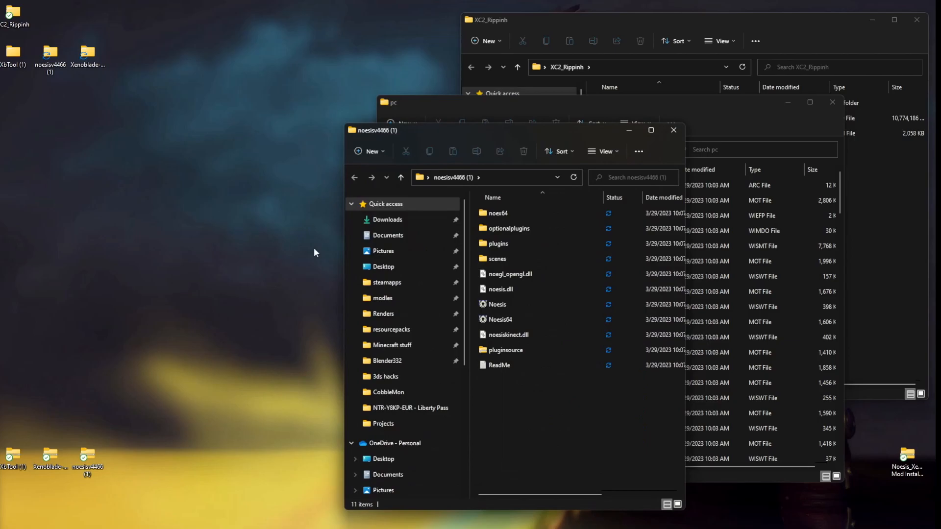
left_click(517, 319)
double_click(518, 319)
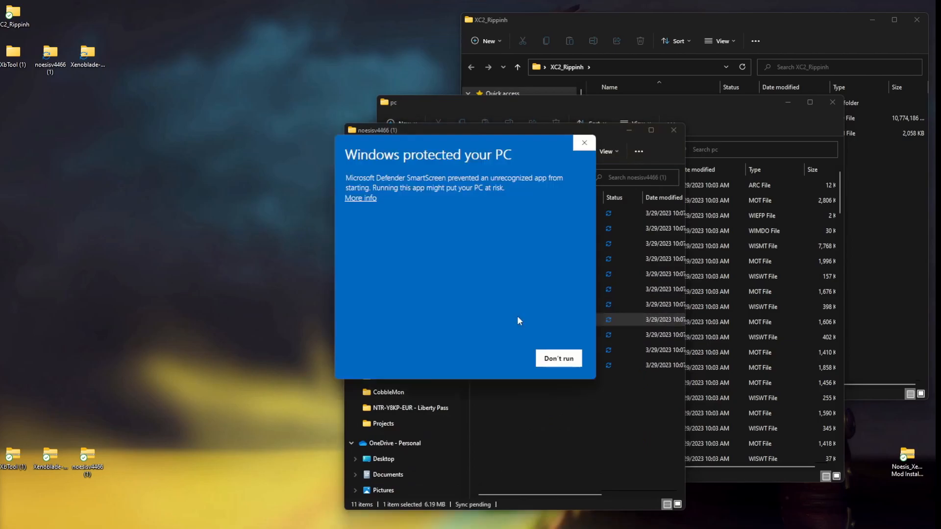
left_click(361, 199)
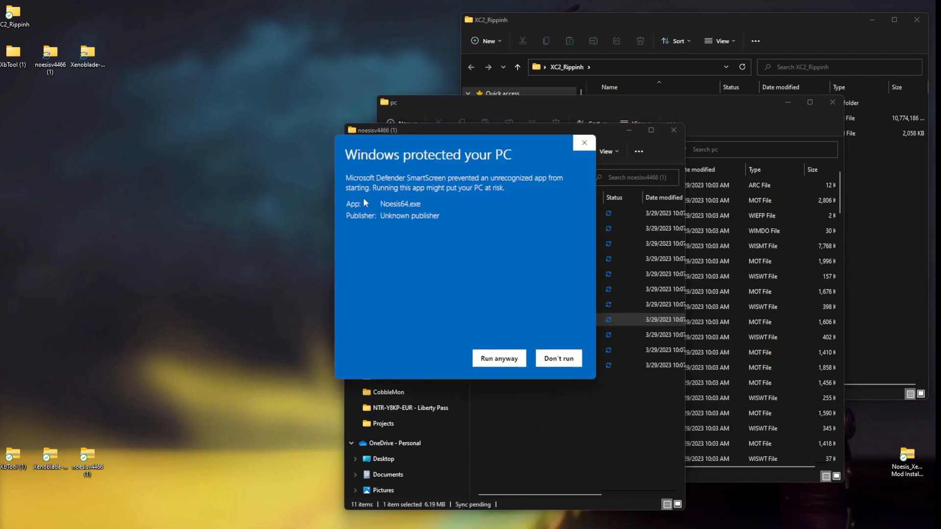
left_click(488, 360)
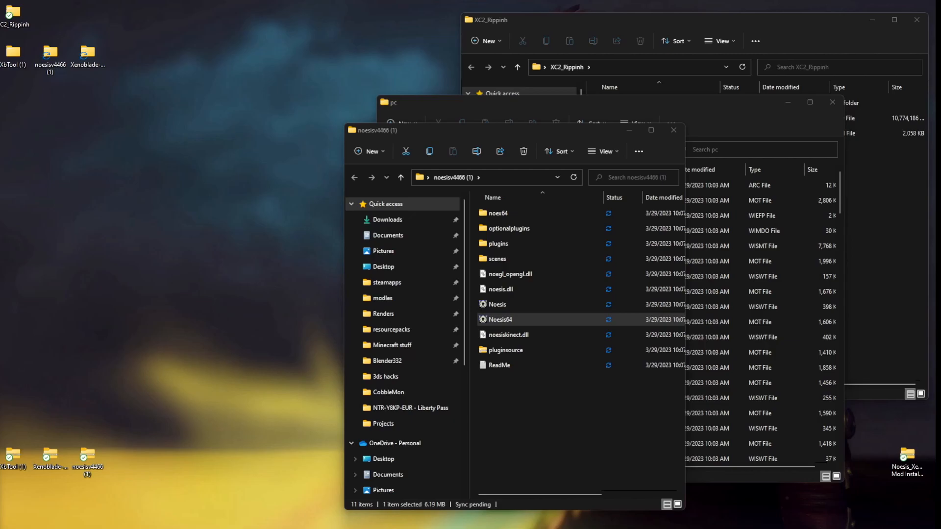
left_click_drag(940, 211, 420, 1)
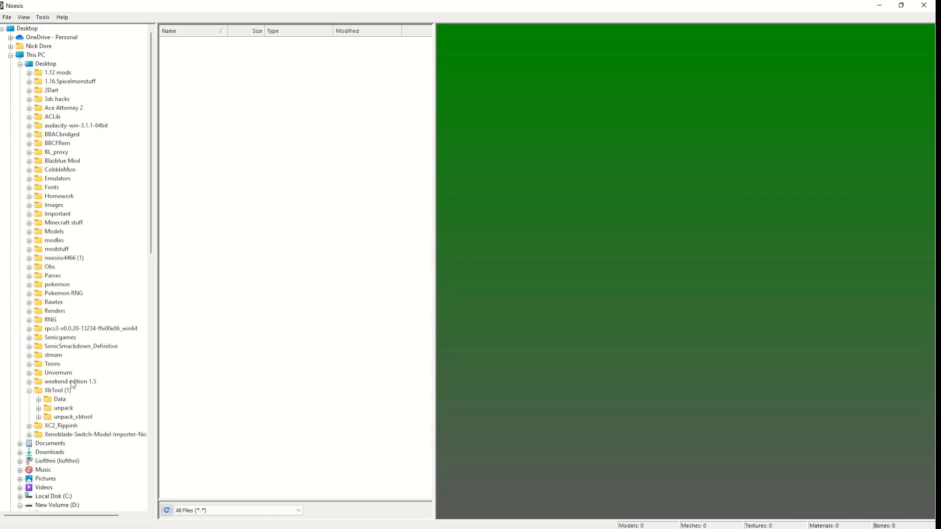
Browse to XbTool (1)\unpack_xbtool\model\pc in the Noesis folder tree and preview pc000101.wismt.
left_click(61, 419)
left_click(39, 418)
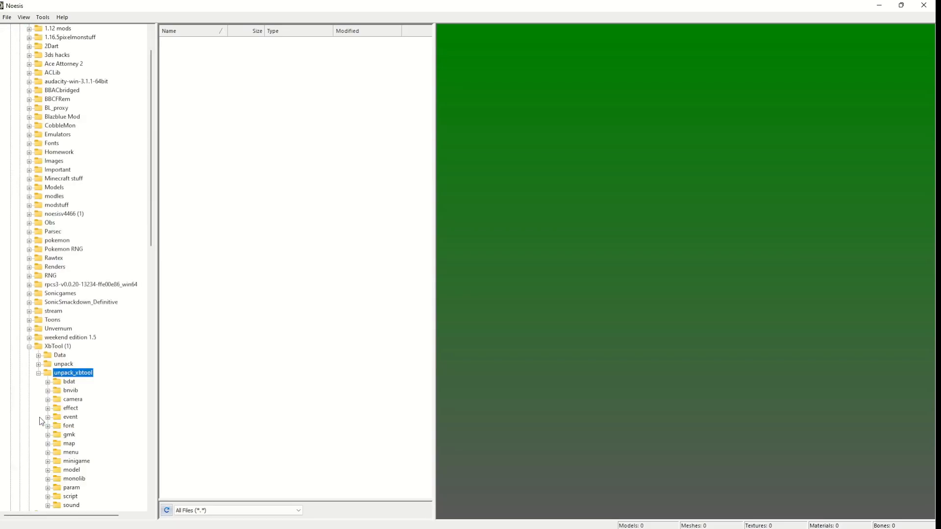
scroll(57, 382, "down", 1)
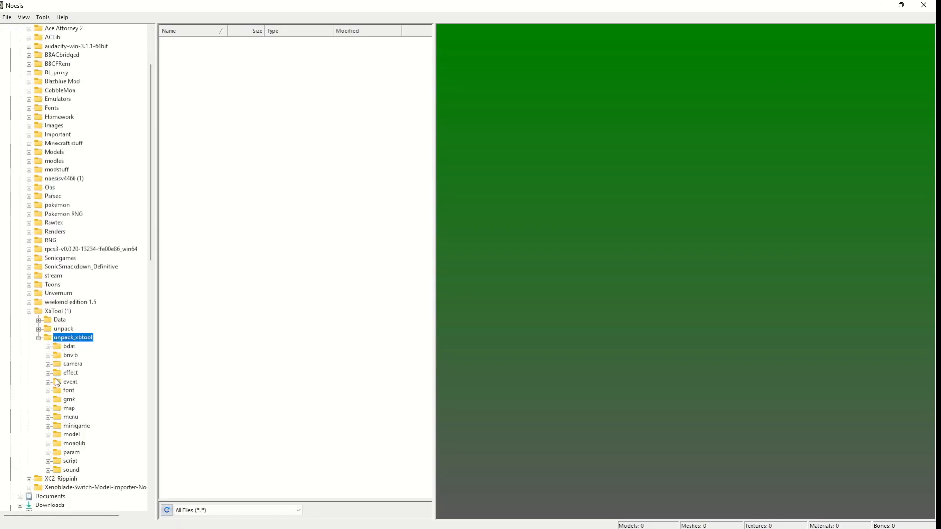
left_click(48, 435)
scroll(53, 444, "down", 1)
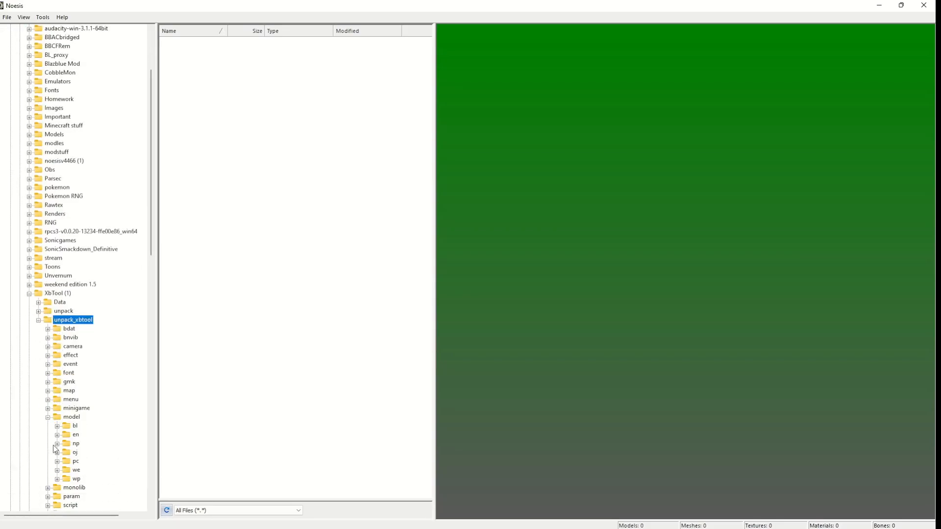
left_click(75, 463)
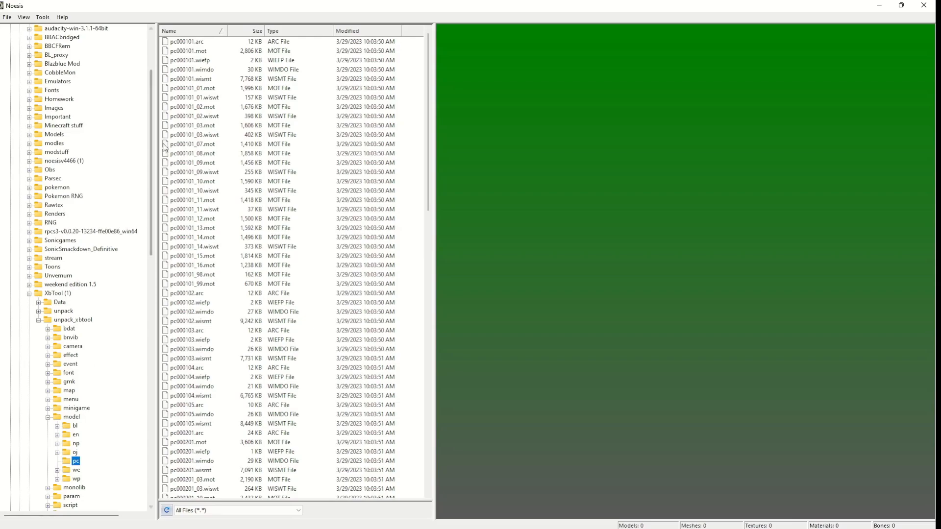
left_click(198, 79)
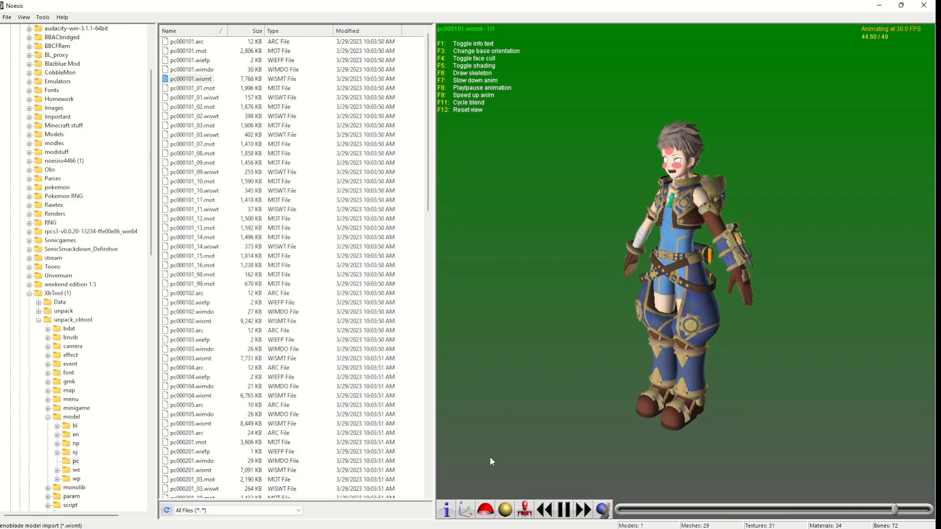
Try the shading, face cull, base orientation and info text toggles on the previewed model and view it from another angle.
left_click(509, 512)
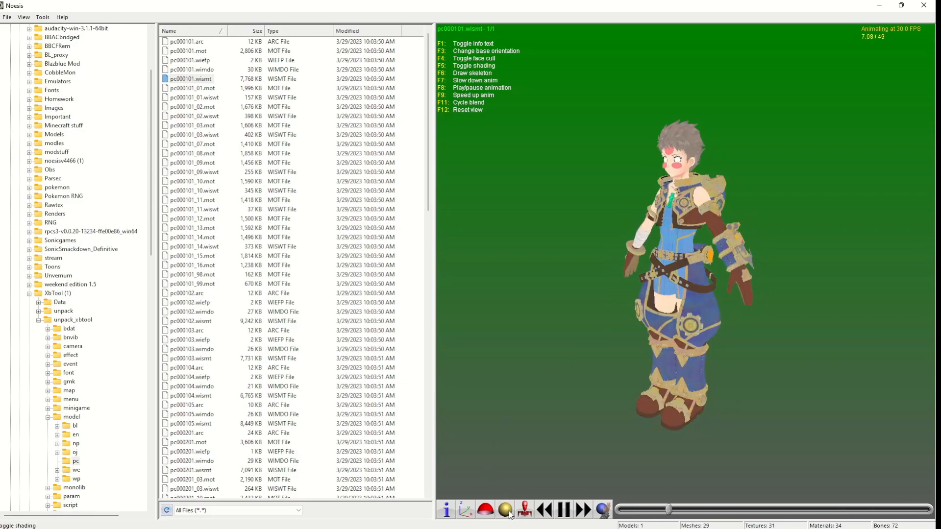
left_click(489, 514)
left_click(490, 514)
left_click(489, 513)
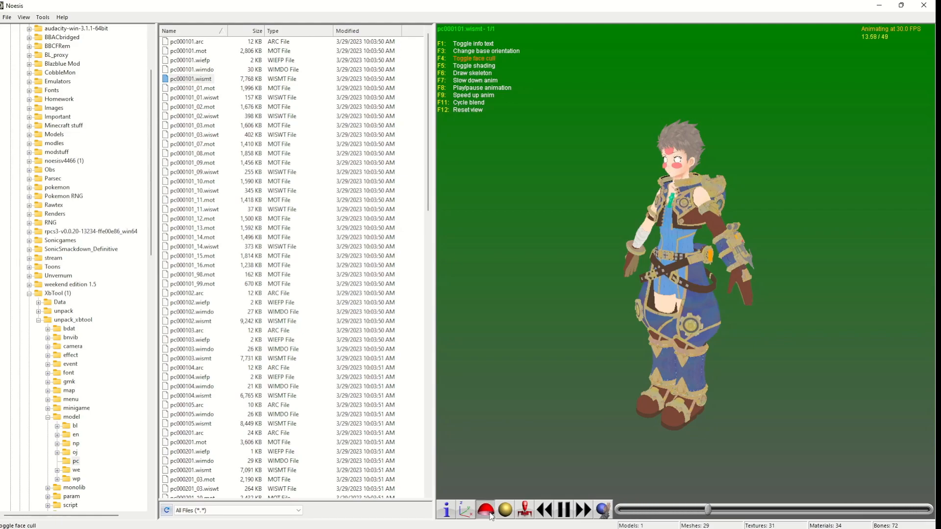
left_click(464, 509)
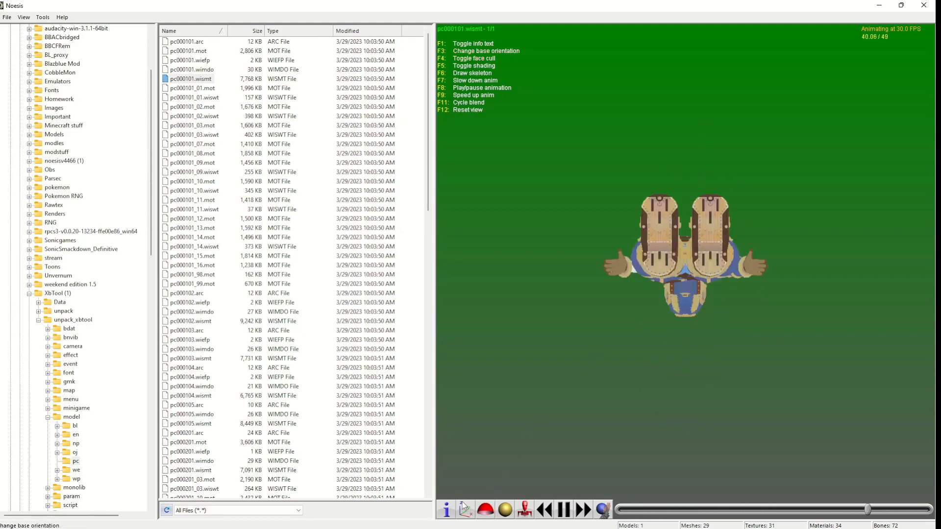
left_click(446, 511)
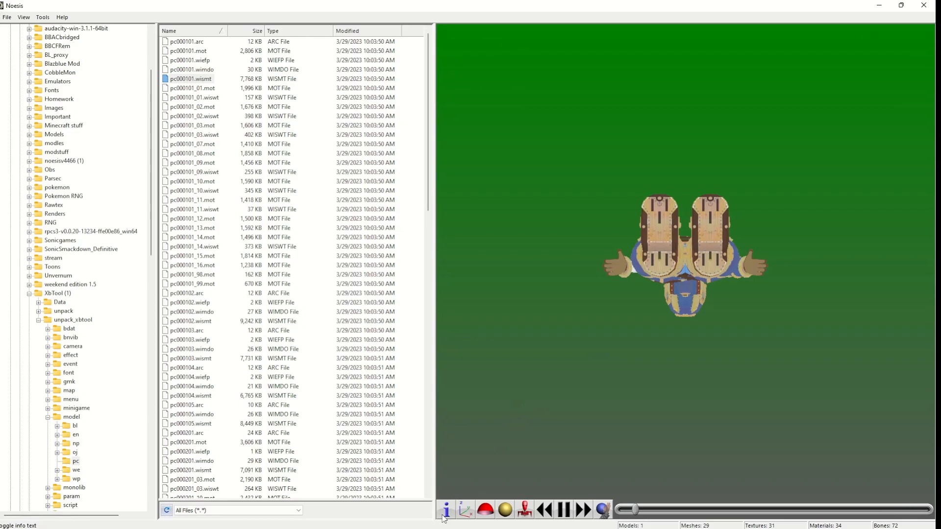
left_click(446, 510)
left_click_drag(574, 387, 693, 340)
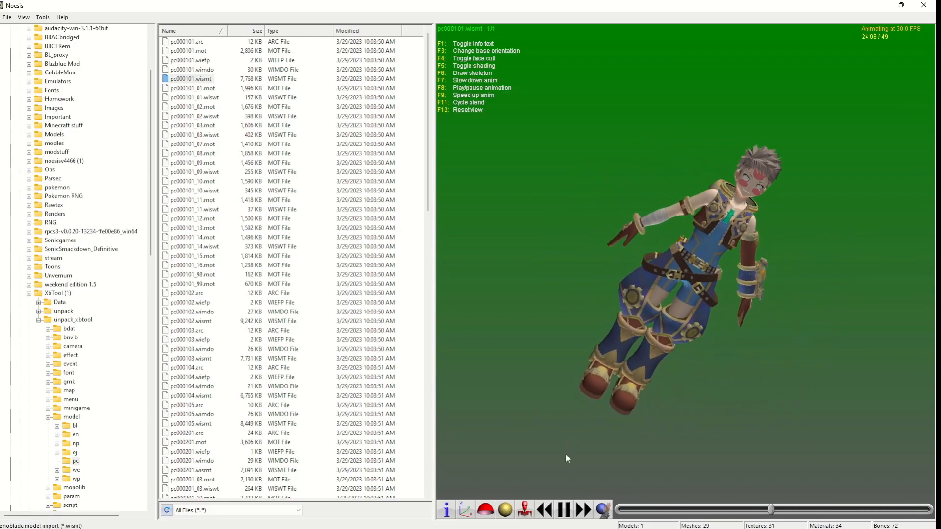
Inspect the model with its skeleton drawn, and reload pc000101.wismt with the skeleton displayed again.
left_click(525, 510)
left_click_drag(568, 431, 613, 427)
left_click_drag(754, 289, 687, 276)
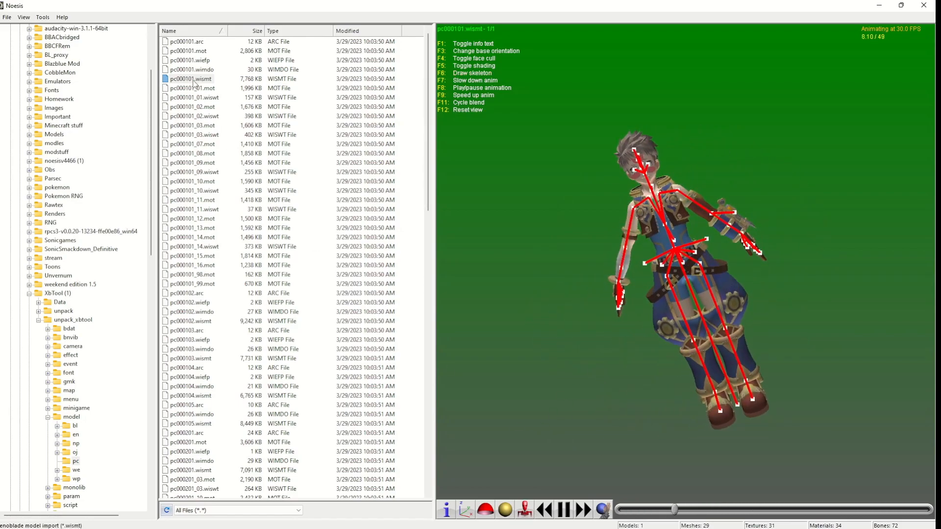
double_click(194, 79)
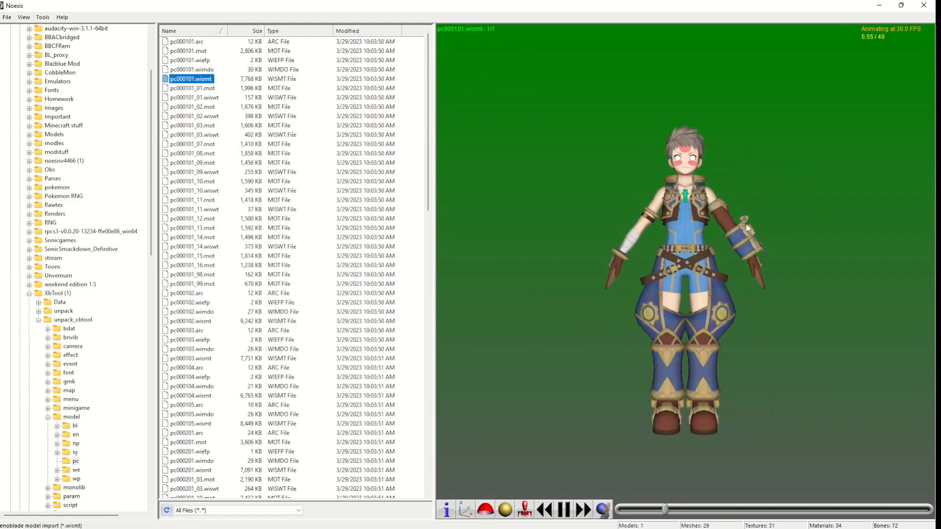
left_click(524, 509)
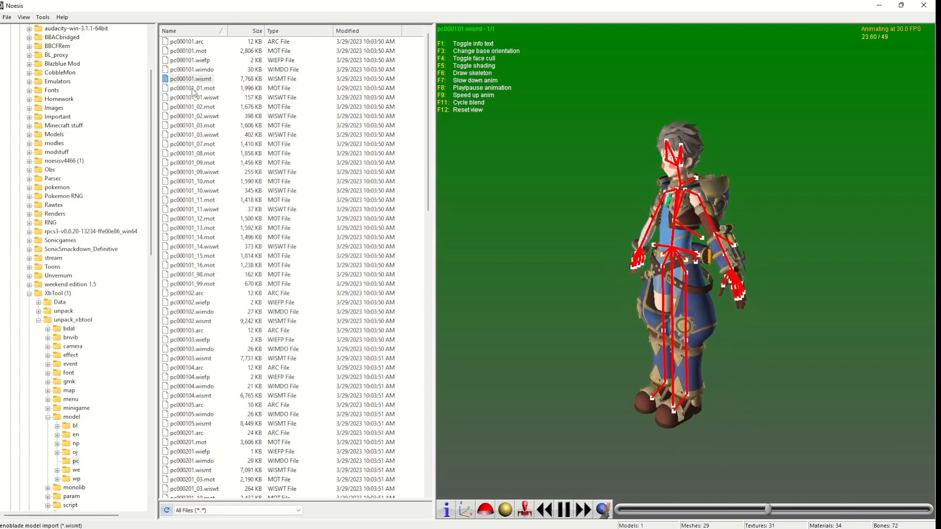
Start exporting pc000101.wismt and set the destination to a file named Recks in a new Desktop folder named Recks.
right_click(206, 80)
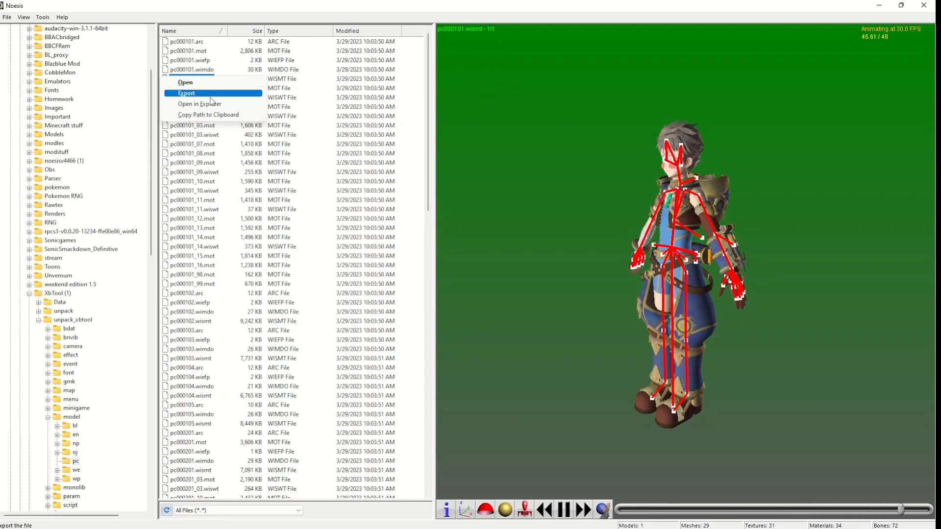
left_click(210, 96)
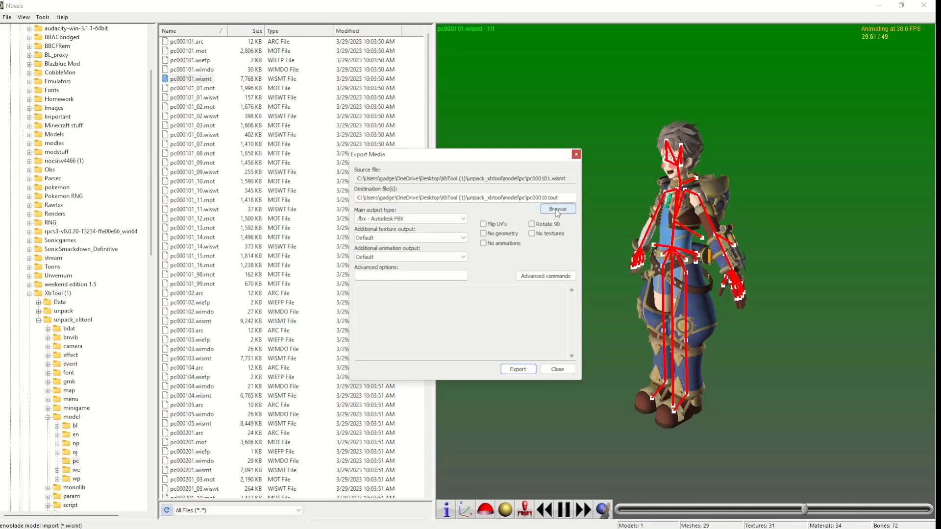
left_click(557, 210)
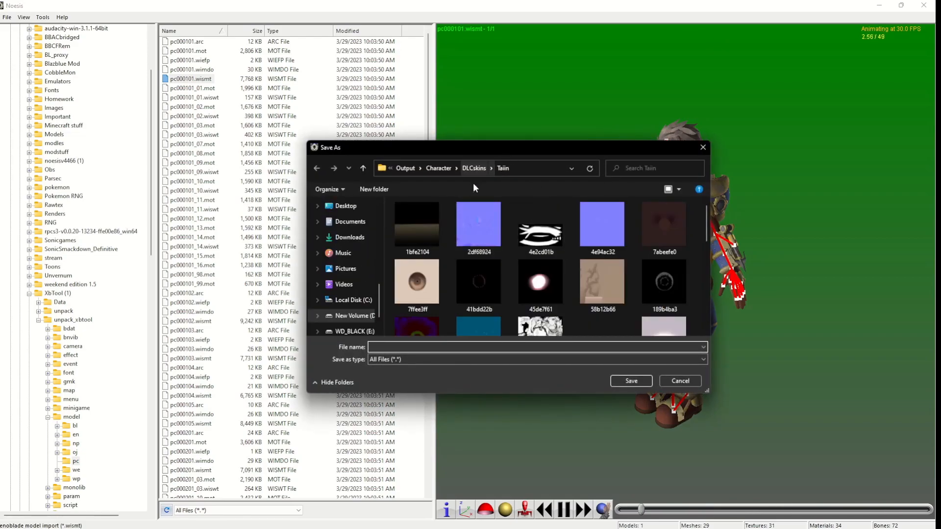
scroll(358, 237, "up", 2)
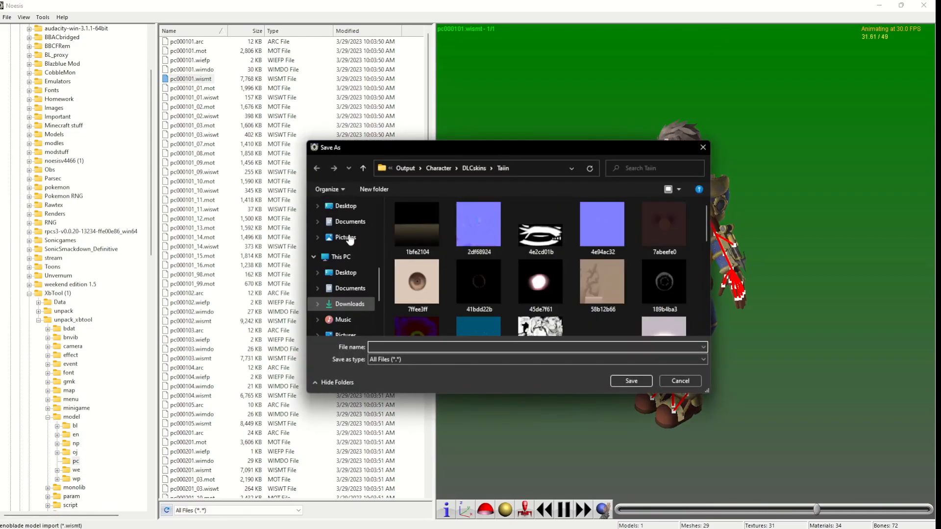
left_click(355, 206)
left_click(373, 190)
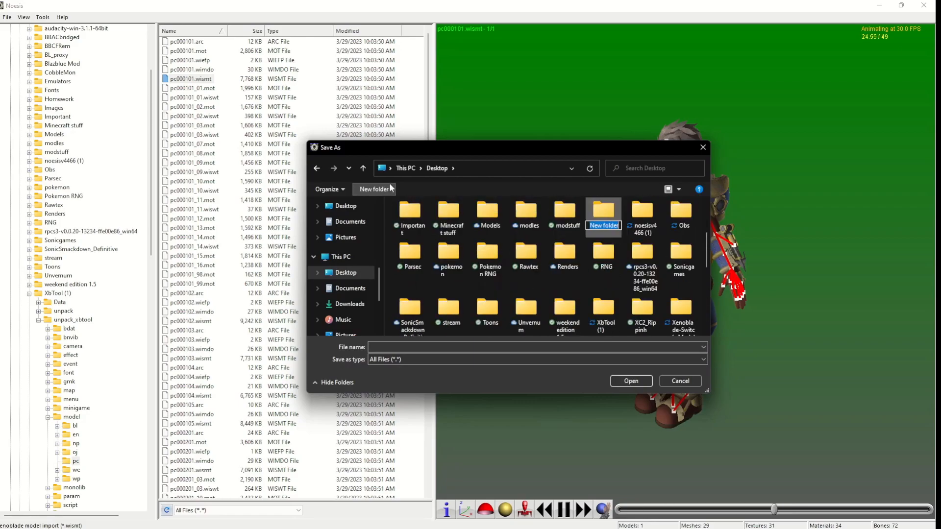
type("Recks")
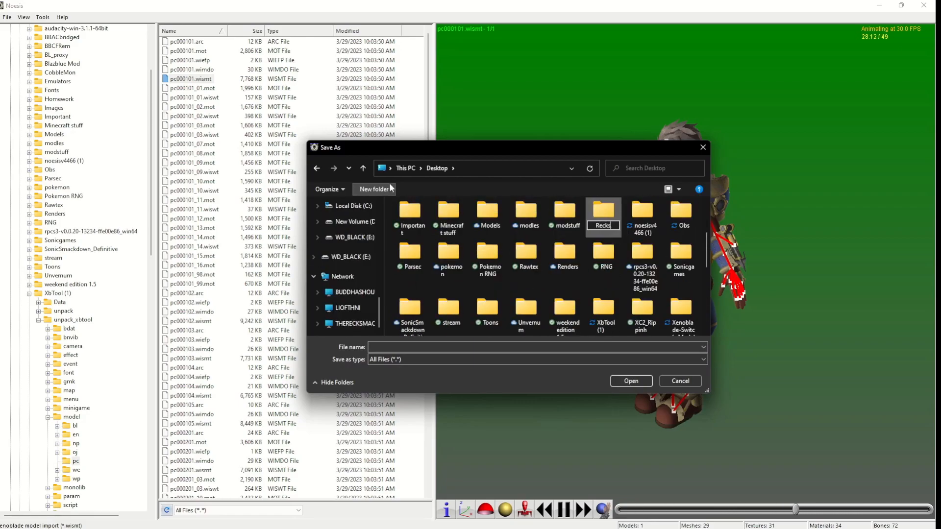
key("Return")
key("Return")
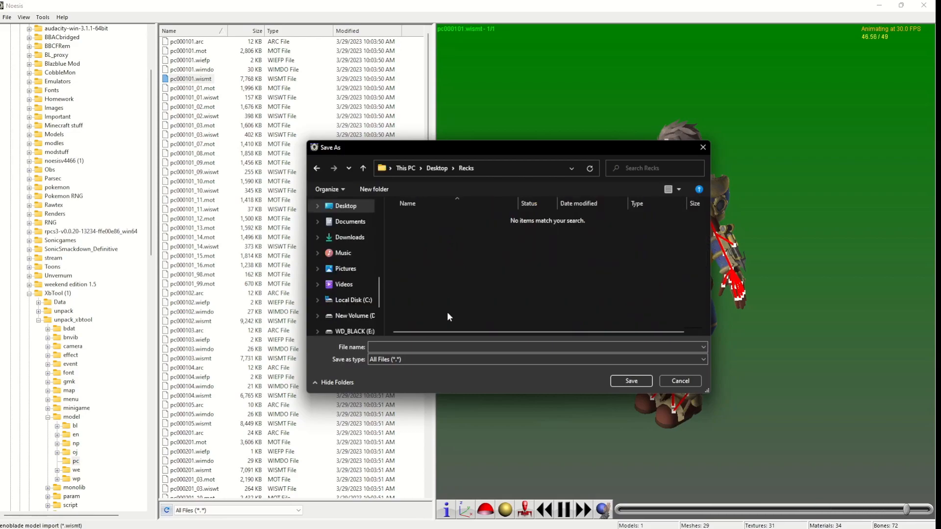
left_click(425, 346)
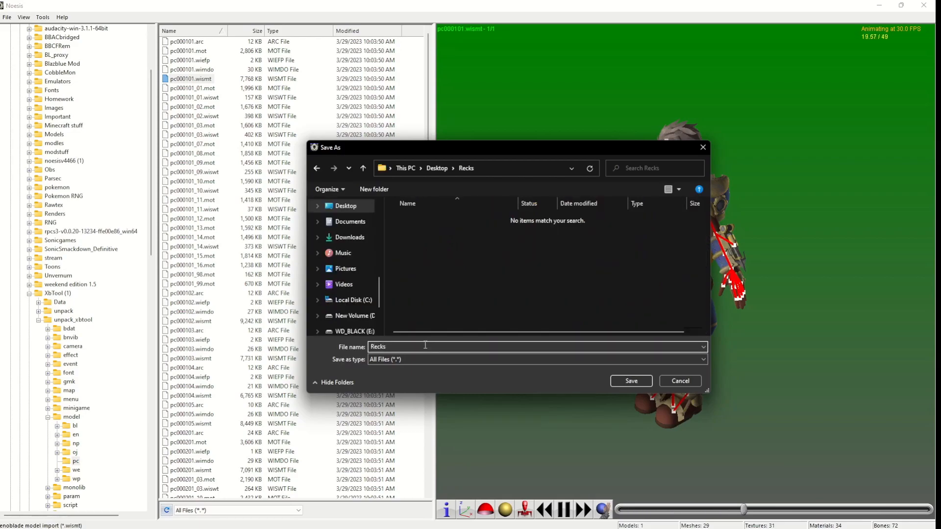
left_click(620, 379)
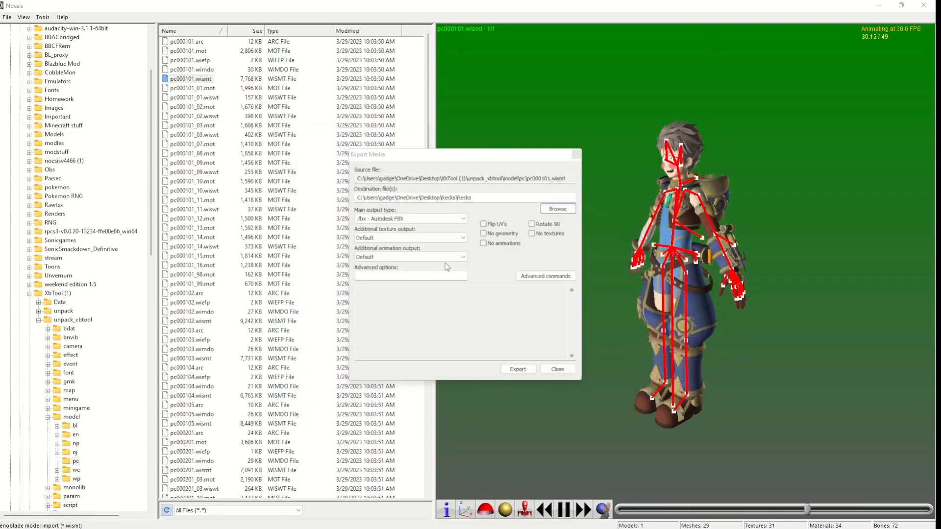
Set the additional texture output to .png - PNG Image, export the model as .fbx - Autodesk FBX, and close the export dialog.
left_click(421, 239)
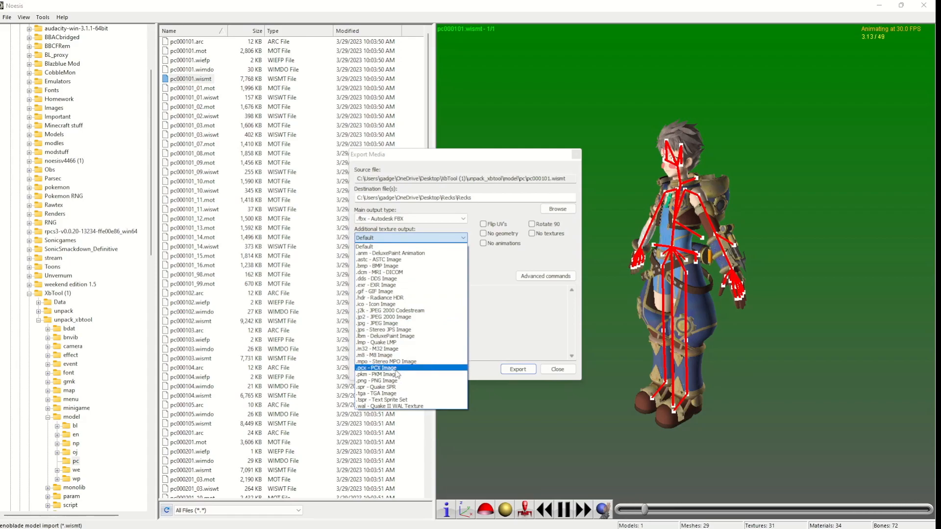
left_click(389, 381)
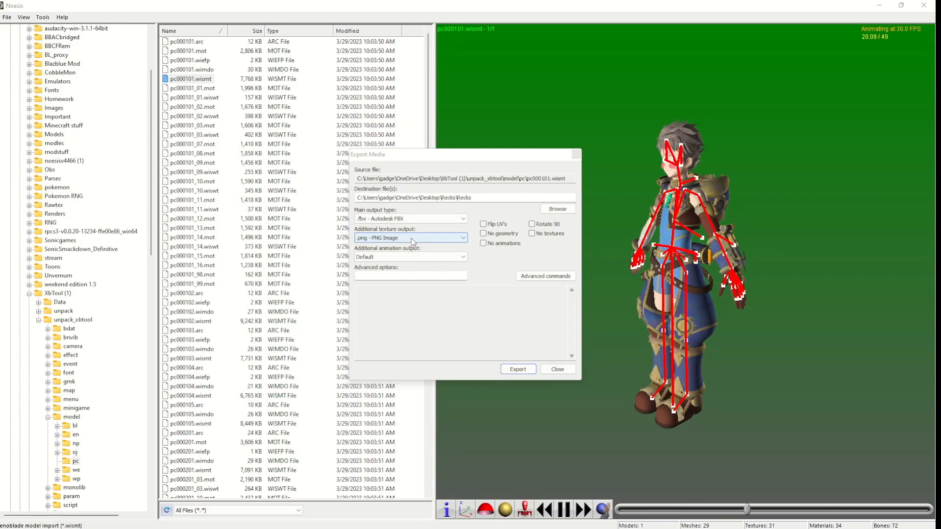
left_click(516, 369)
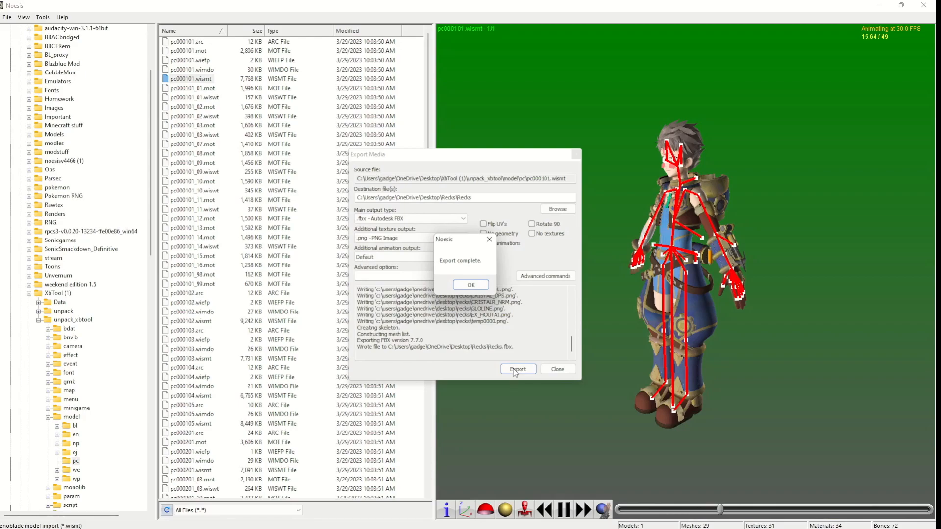
left_click(478, 287)
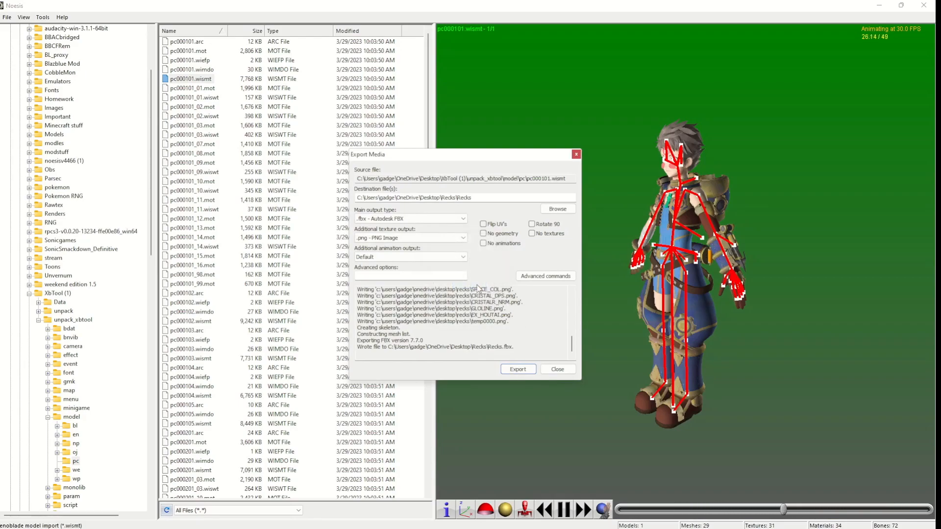
left_click(550, 371)
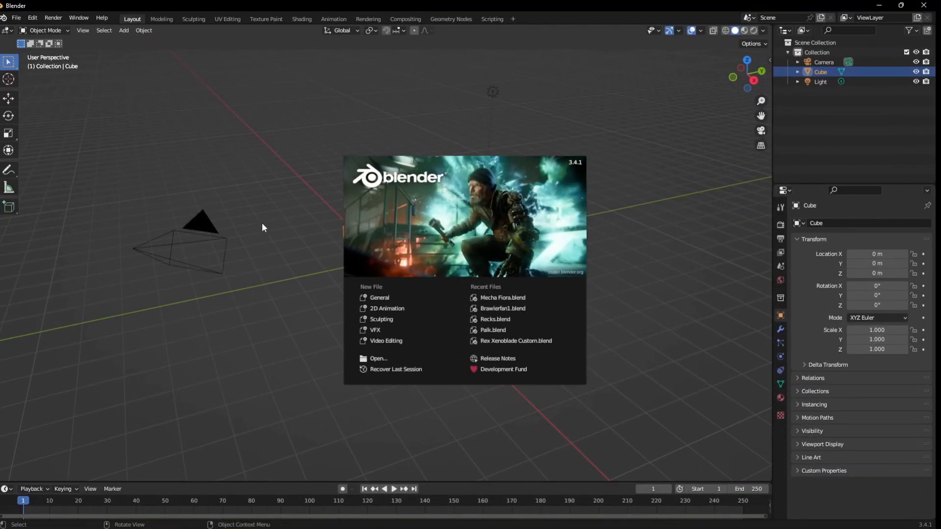
In Blender, dismiss the splash screen and delete the default camera, cube and light.
left_click(234, 191)
left_click_drag(500, 99, 41, 290)
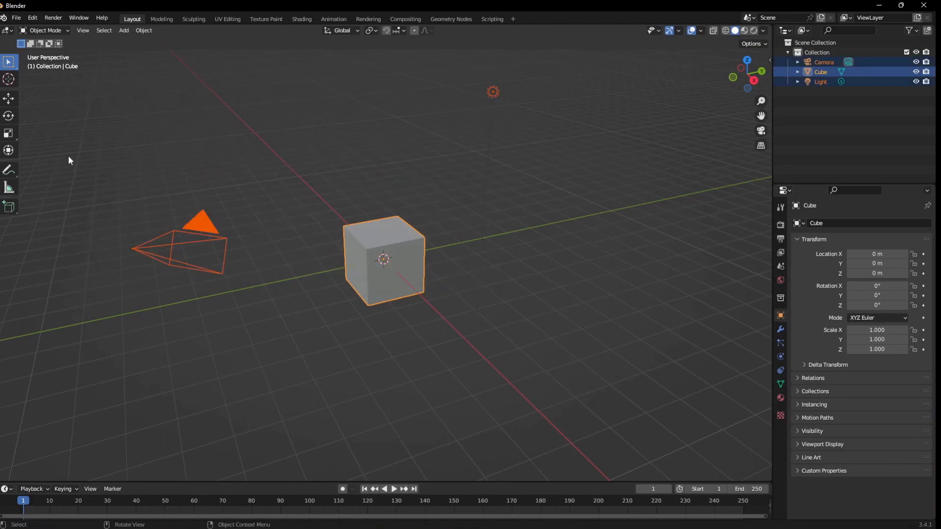
key("Delete")
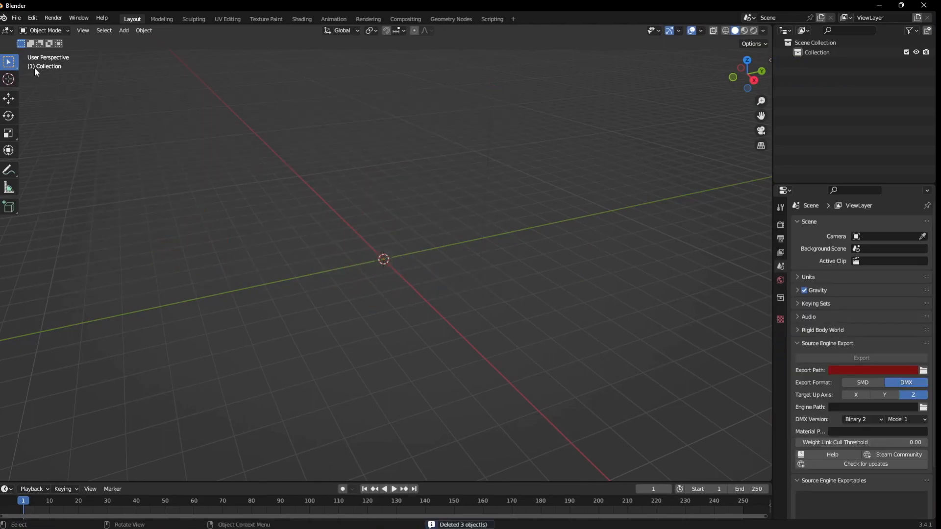
Import Recks.fbx from the Recks folder on the Desktop as an FBX model.
left_click(24, 20)
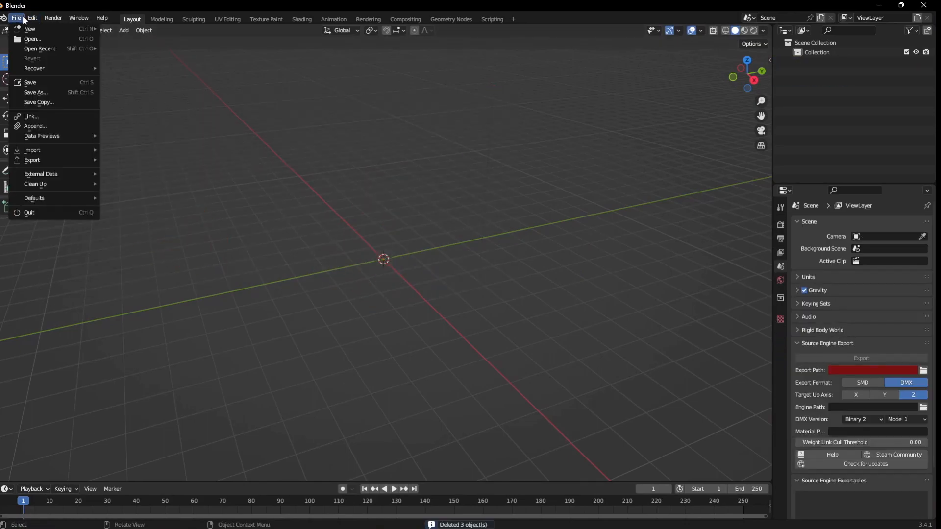
mouse_move(34, 152)
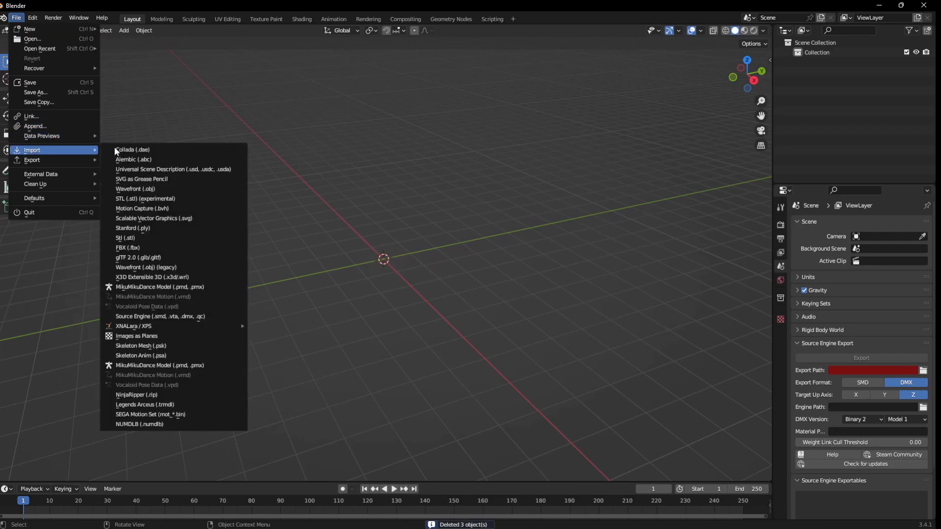
left_click(160, 249)
left_click(156, 214)
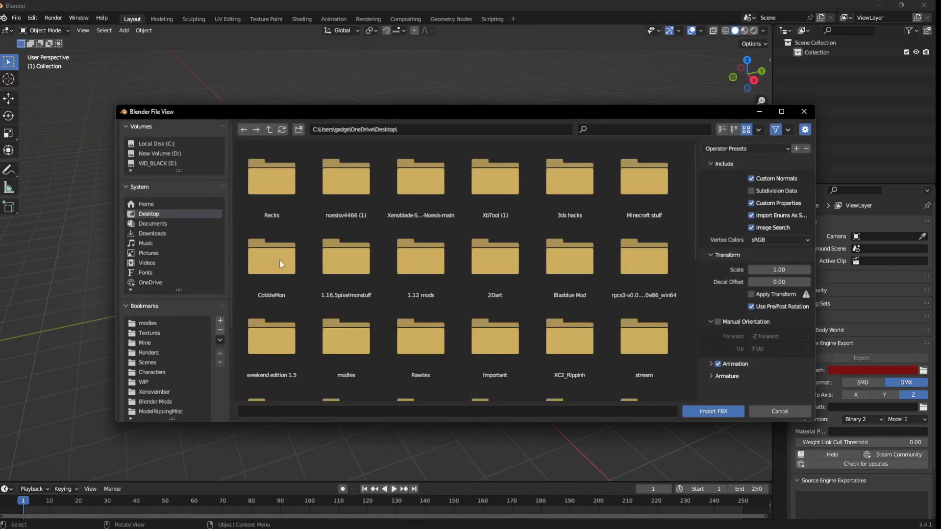
double_click(267, 195)
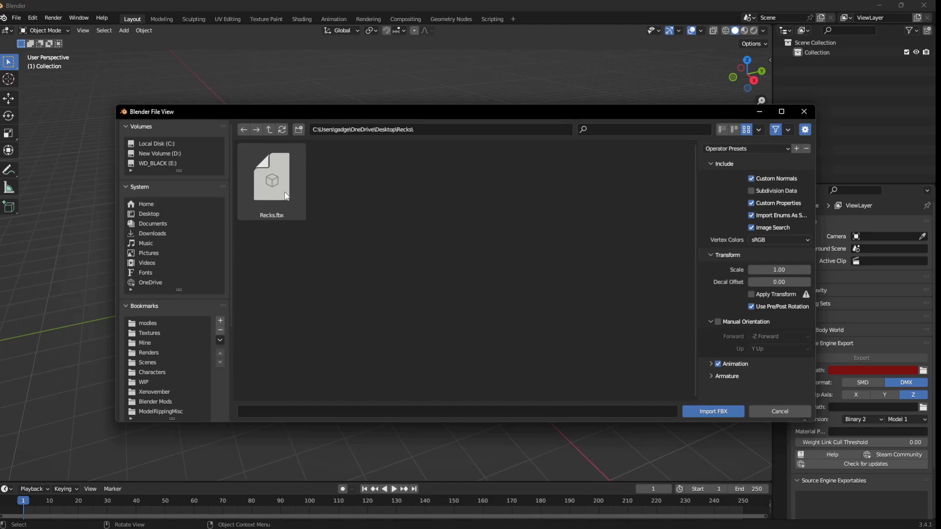
double_click(287, 196)
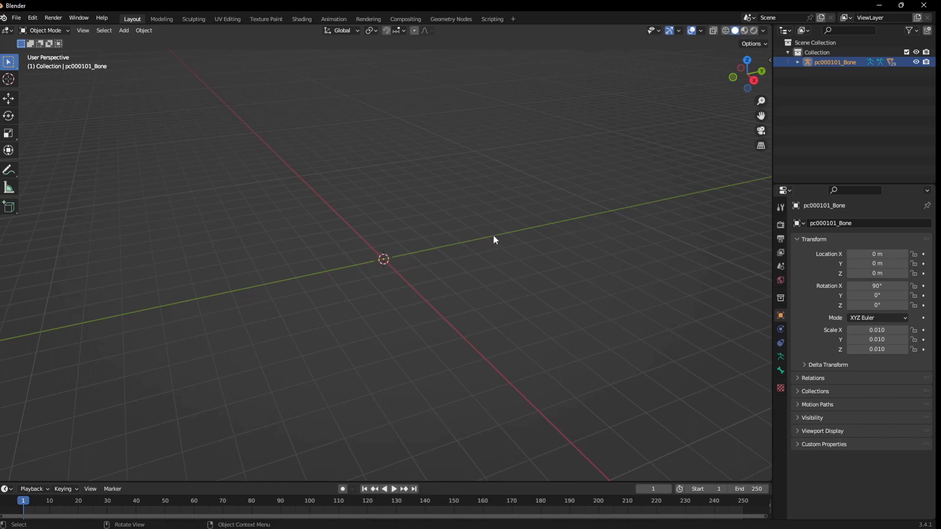
Clear the scale of the imported pc000101_Bone armature and bring the character's upper body into view.
key("alt+s")
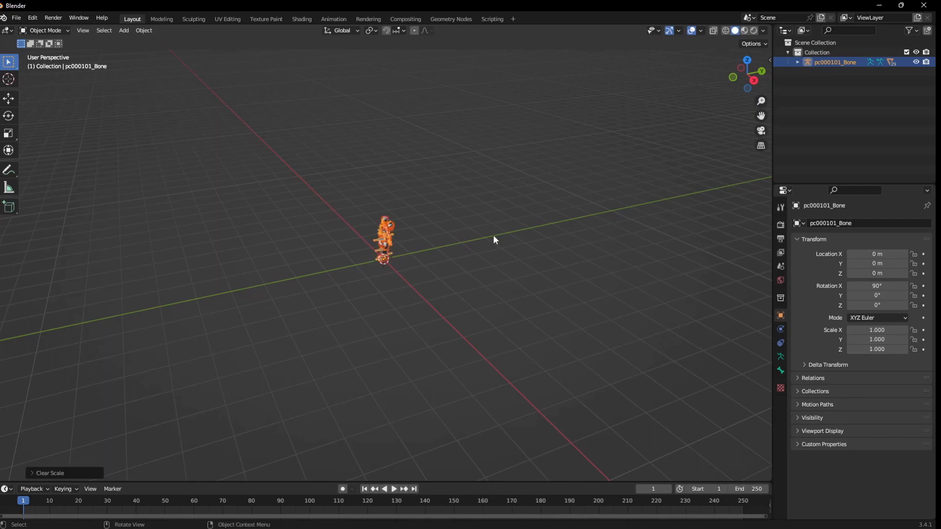
middle_click_drag(375, 251, 425, 246)
scroll(436, 220, "up", 7)
middle_click_drag(453, 156, 477, 355, "shift")
scroll(493, 279, "up", 2)
middle_click_drag(493, 278, 477, 230)
left_click(536, 208)
scroll(478, 230, "up", 2)
Delete the ZHR_27 mesh in front of the chest and switch the viewport shading to Material Preview.
left_click(361, 277)
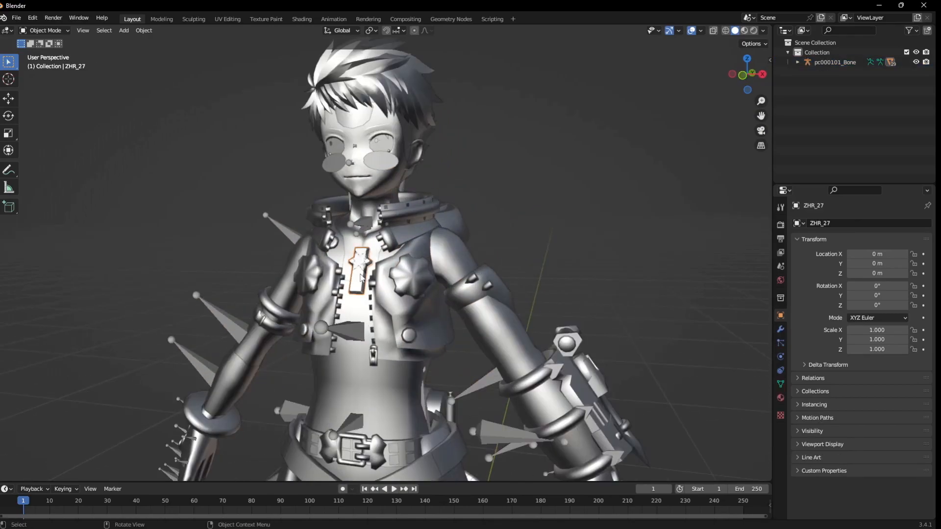
key("x")
key("z")
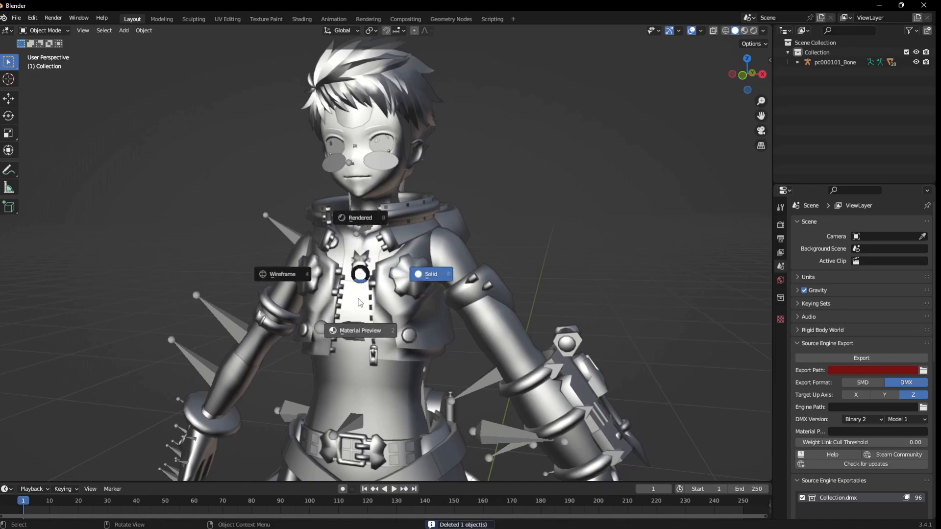
left_click(356, 318)
left_click(357, 322)
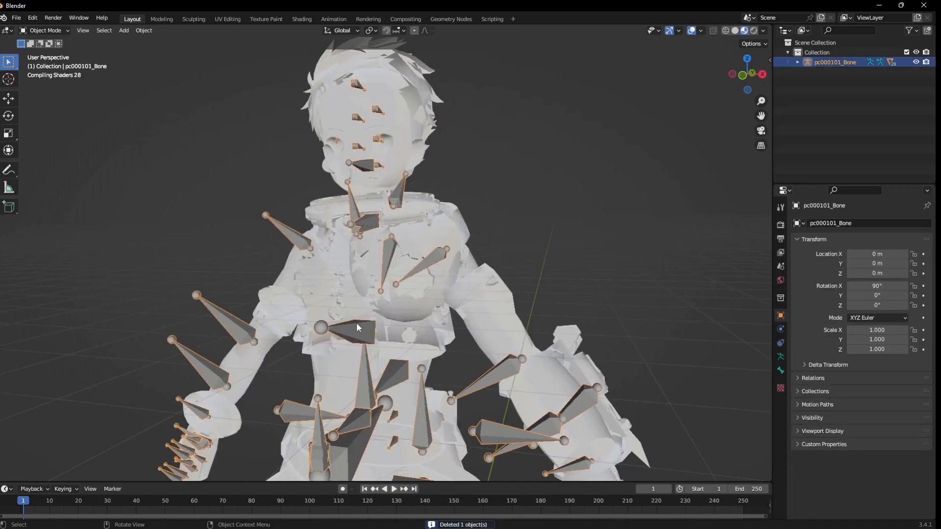
Hide the pc000101_Bone armature so that only the character's meshes are displayed.
left_click(168, 168)
middle_click_drag(201, 196, 180, 199)
scroll(179, 198, "up", 2)
scroll(192, 208, "down", 2)
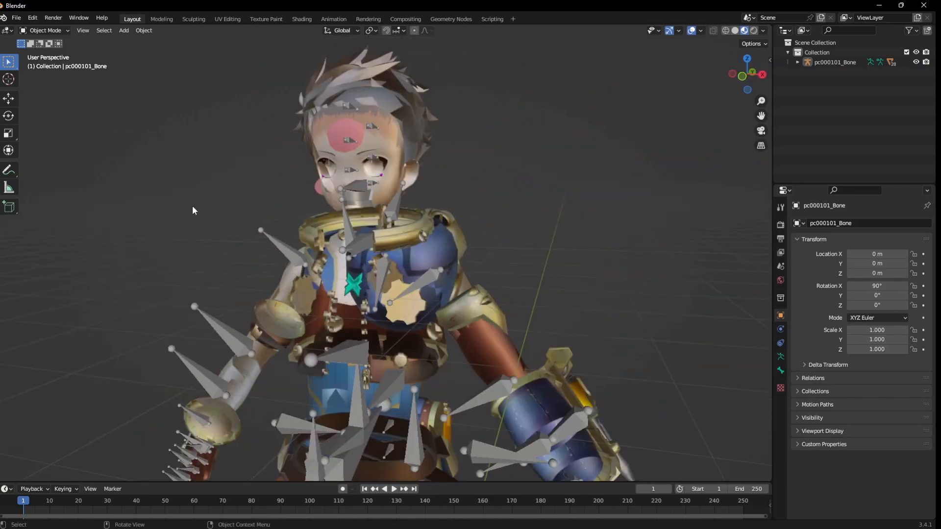
left_click(289, 248)
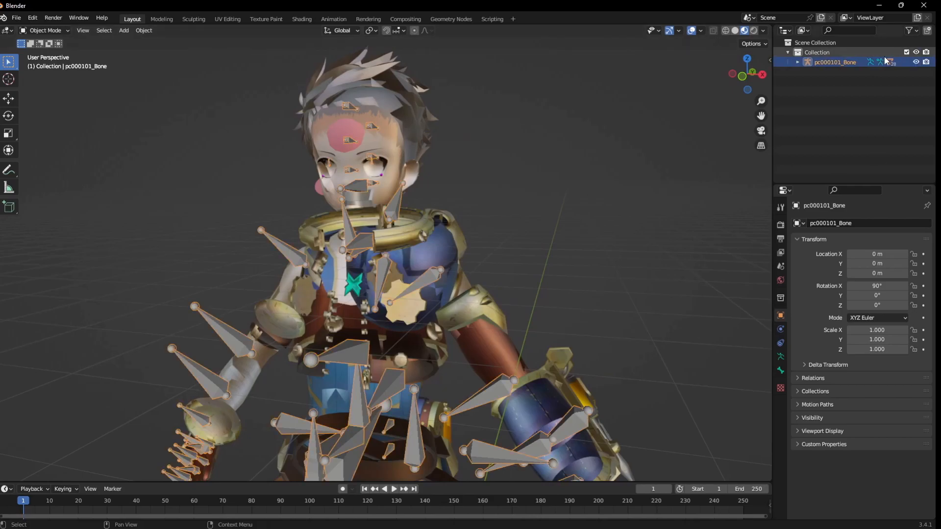
left_click(915, 62)
Set the material blend mode to Opaque for the metal1_20 trim mesh and another transparent part of the outfit.
middle_click_drag(544, 278, 510, 167)
left_click(533, 239)
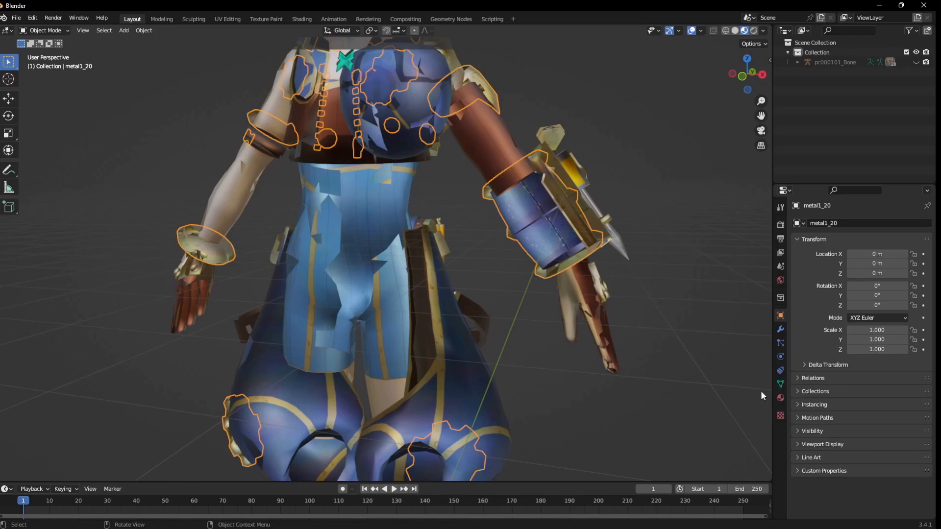
left_click(780, 397)
scroll(831, 384, "down", 12)
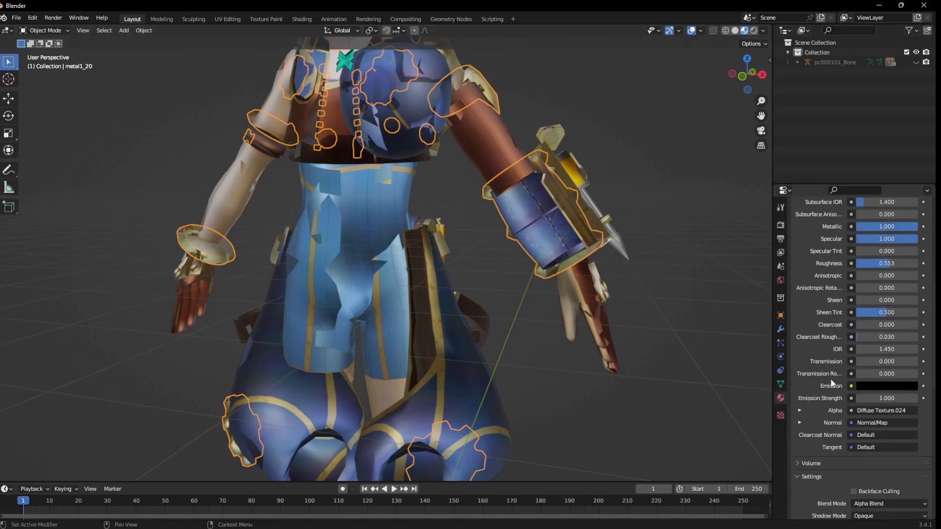
scroll(838, 399, "down", 3)
scroll(844, 427, "down", 2)
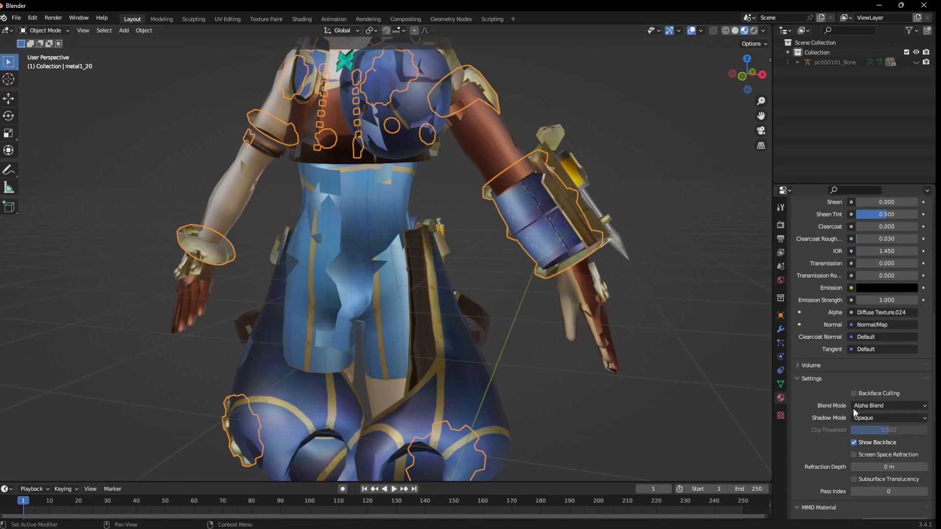
left_click(854, 405)
left_click(859, 416)
middle_click_drag(586, 228, 436, 193)
left_click(865, 406)
left_click(871, 418)
Set the material blend mode to Opaque for the clothing meshes mat1_19 and mat1_17.
left_click(334, 233)
left_click(865, 406)
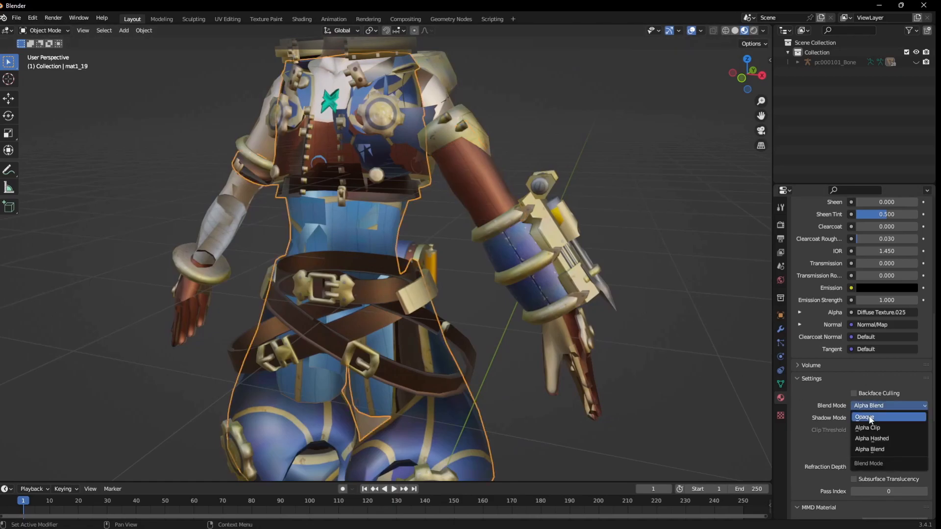
left_click(871, 419)
left_click(392, 318)
left_click(865, 405)
left_click(871, 418)
left_click(620, 397)
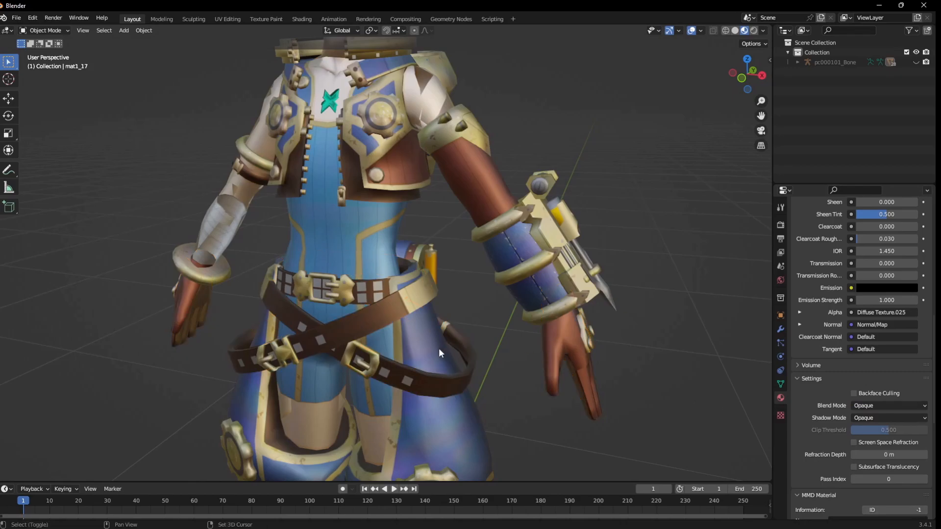
Examine the belt buckles of metal1_16 and the square belt pieces of phong28_18 up close.
middle_click_drag(439, 348, 478, 222, "shift")
left_click(478, 222)
middle_click_drag(484, 342, 491, 313, "ctrl")
left_click(491, 313)
middle_click_drag(555, 263, 552, 74, "shift")
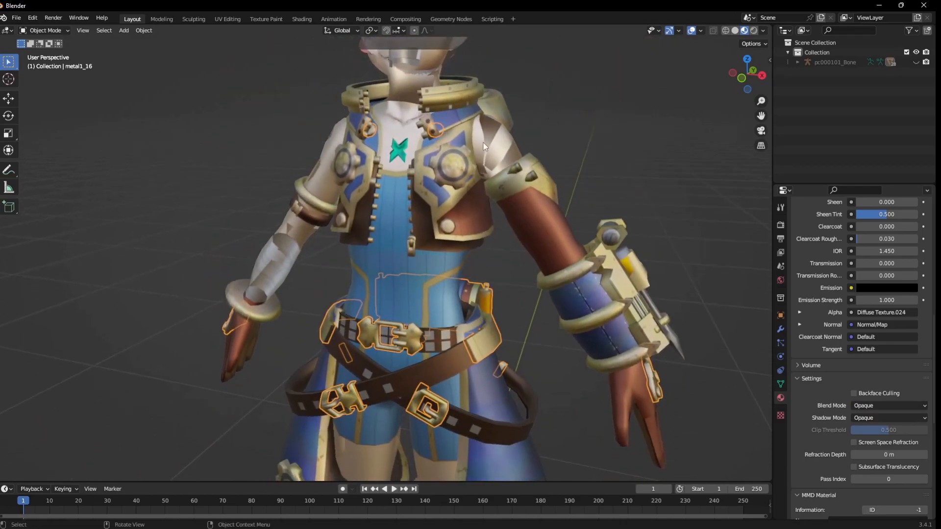
scroll(483, 143, "up", 3)
middle_click_drag(487, 275, 443, 153, "shift")
scroll(433, 197, "up", 5)
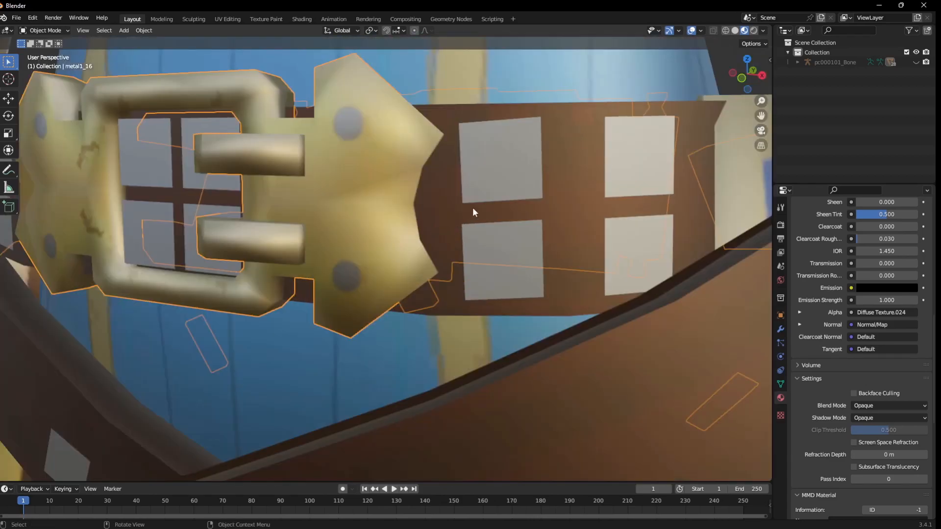
left_click(483, 196)
scroll(309, 130, "down", 10)
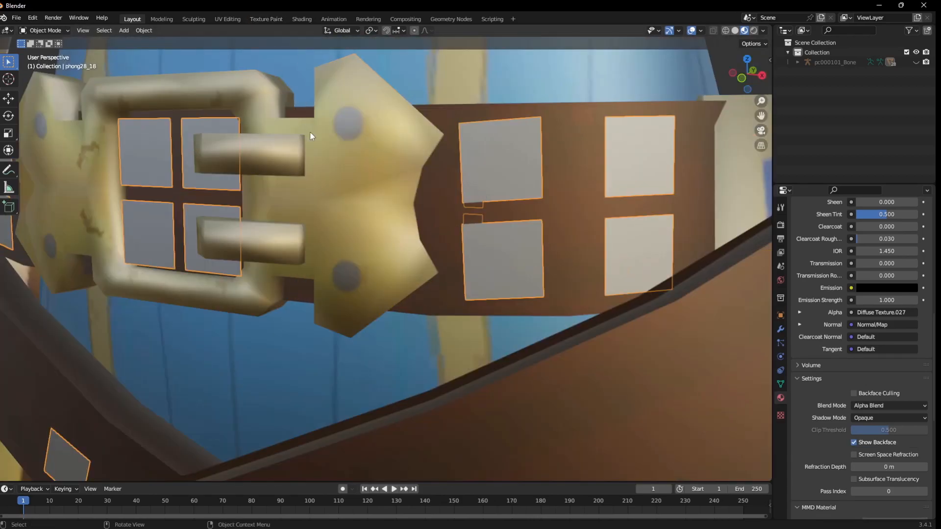
scroll(441, 255, "up", 2)
scroll(441, 254, "up", 5)
scroll(456, 160, "down", 5)
Set the material blend mode of the green chest crystal, _phong19_25, to Opaque.
middle_click_drag(457, 160, 463, 292, "shift")
scroll(380, 311, "up", 1)
scroll(380, 311, "up", 2)
left_click(375, 354)
left_click(376, 360)
left_click(861, 407)
left_click(864, 416)
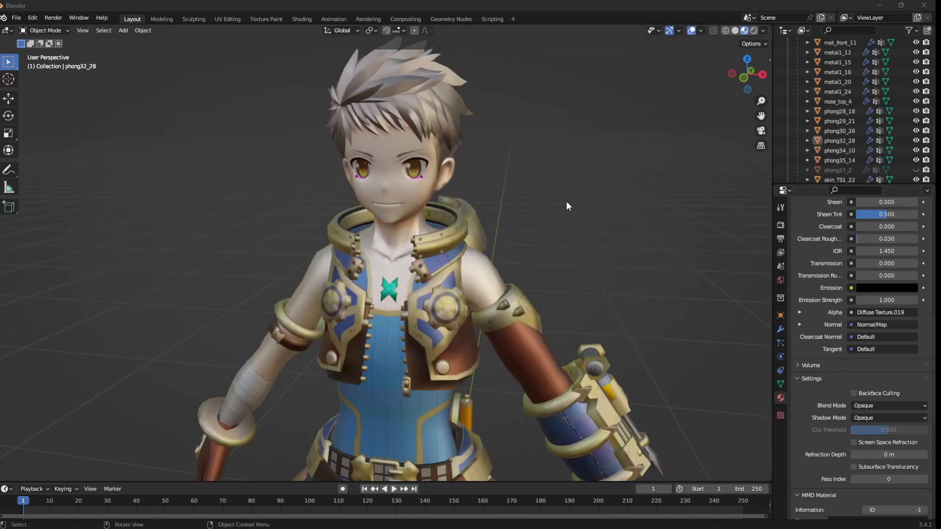
Examine the face up close, including the face_TS1_3 mesh, the eyes, the mouth and the neck.
scroll(357, 128, "up", 3)
middle_click_drag(442, 175, 433, 208, "shift")
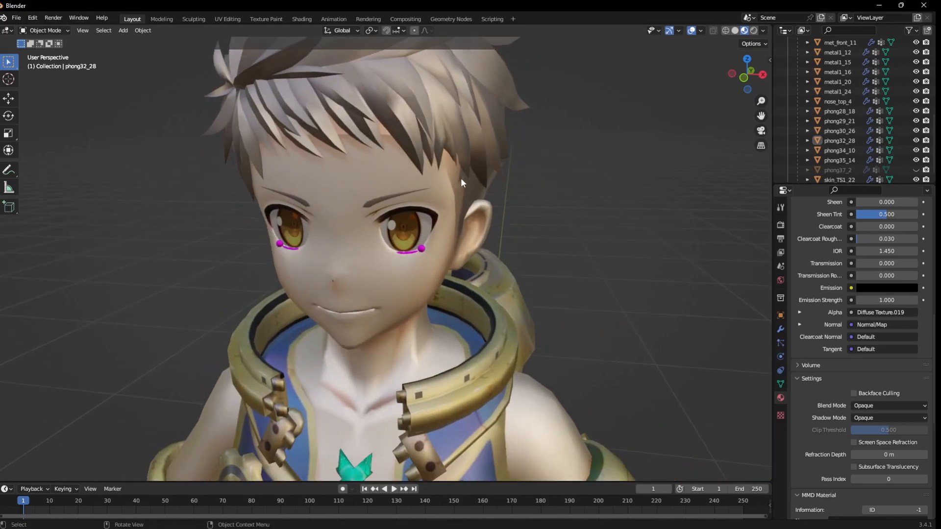
scroll(428, 234, "up", 8)
scroll(533, 242, "down", 5)
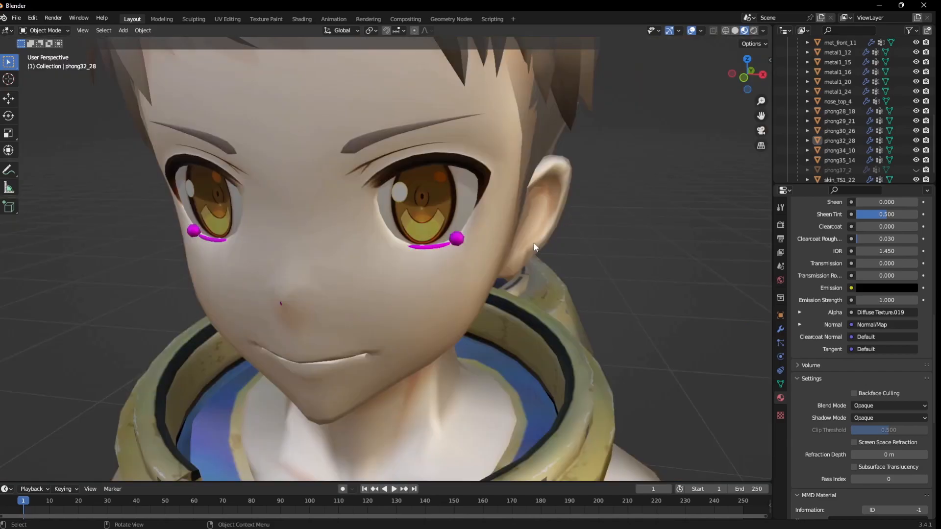
left_click(529, 140)
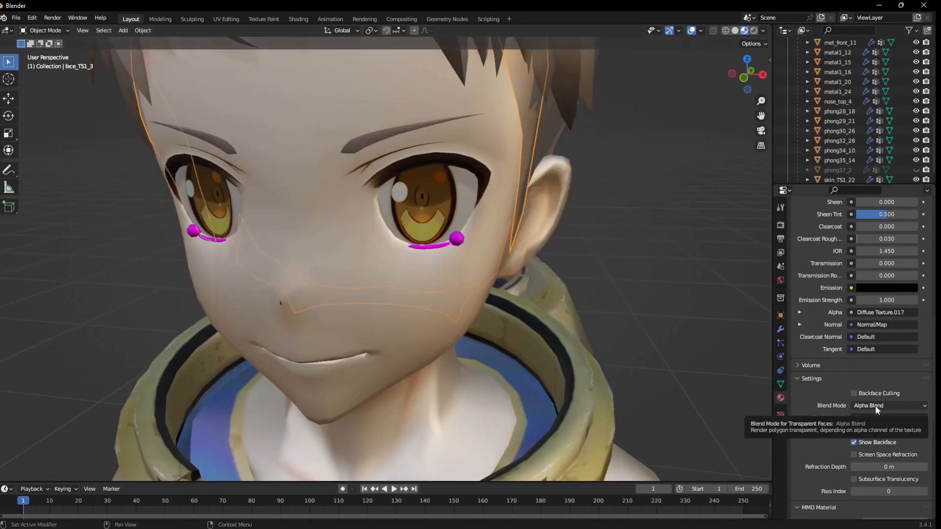
left_click(625, 235)
middle_click_drag(618, 229, 536, 216)
scroll(456, 216, "down", 5)
middle_click_drag(451, 216, 546, 225)
scroll(442, 204, "up", 2)
scroll(502, 149, "up", 4)
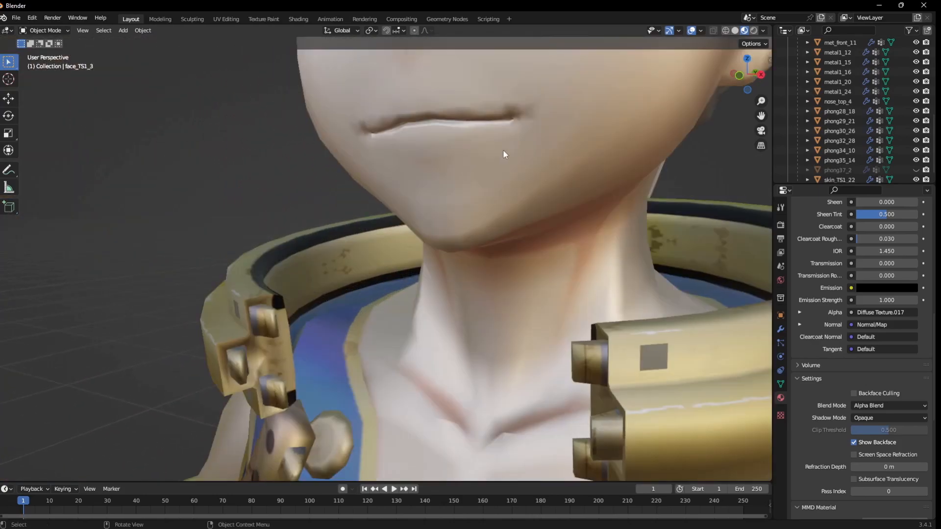
scroll(503, 149, "down", 3)
scroll(485, 192, "down", 2)
scroll(496, 219, "up", 4)
Open the Shading workspace and disconnect the Base Color texture of the magenta under-eye mesh's phong34 material.
left_click(496, 220)
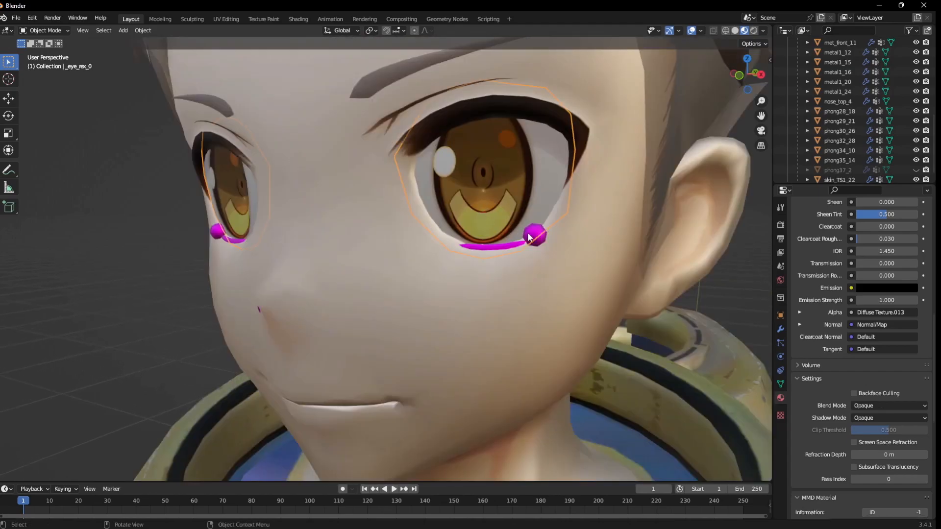
left_click(297, 19)
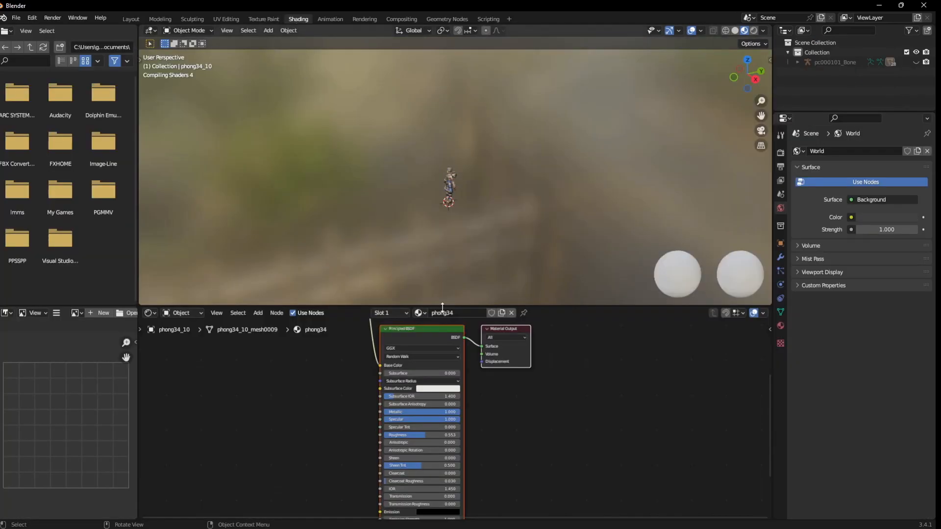
scroll(483, 110, "up", 8)
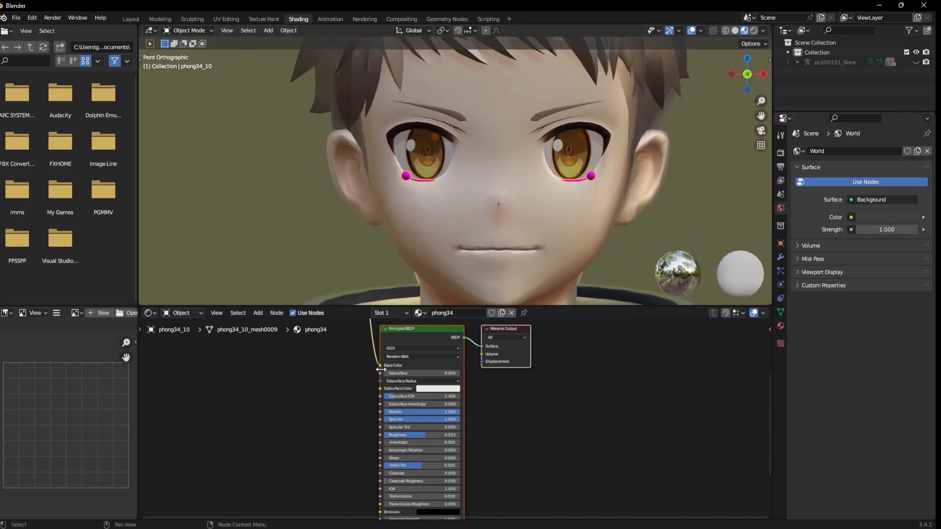
left_click_drag(381, 366, 377, 286)
scroll(378, 285, "up", 4)
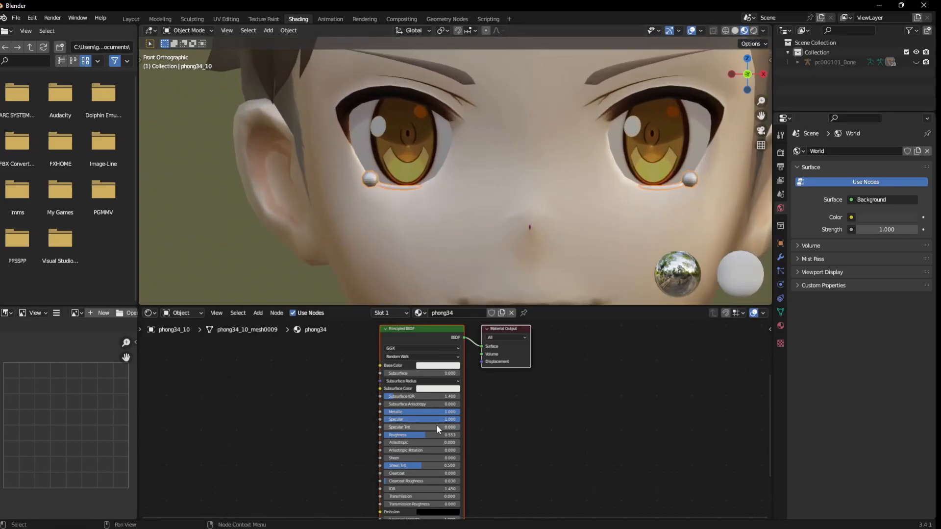
Disconnect the texture from phong34's Alpha input and set Alpha to 0.332.
scroll(431, 485, "down", 1)
middle_click_drag(432, 486, 438, 438)
scroll(448, 440, "up", 1)
mouse_move(430, 479)
left_mouse_down()
mouse_move(389, 479)
mouse_move(416, 479)
left_mouse_up()
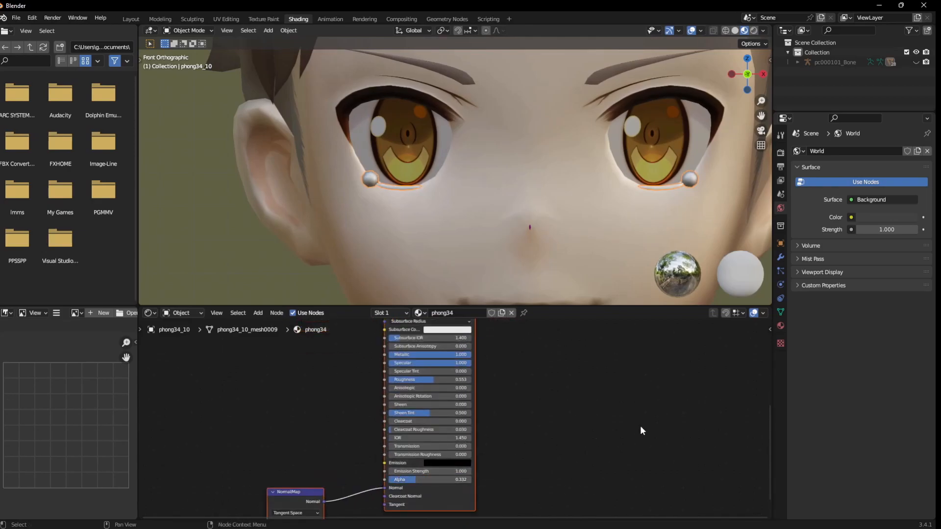
Set the blend mode of the phong34 material to Alpha Blend.
left_click(781, 326)
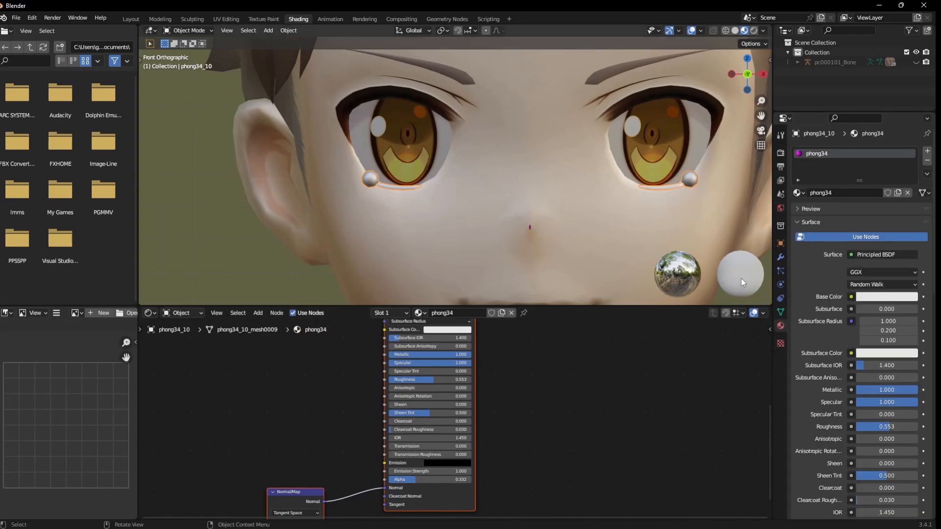
scroll(842, 342, "down", 8)
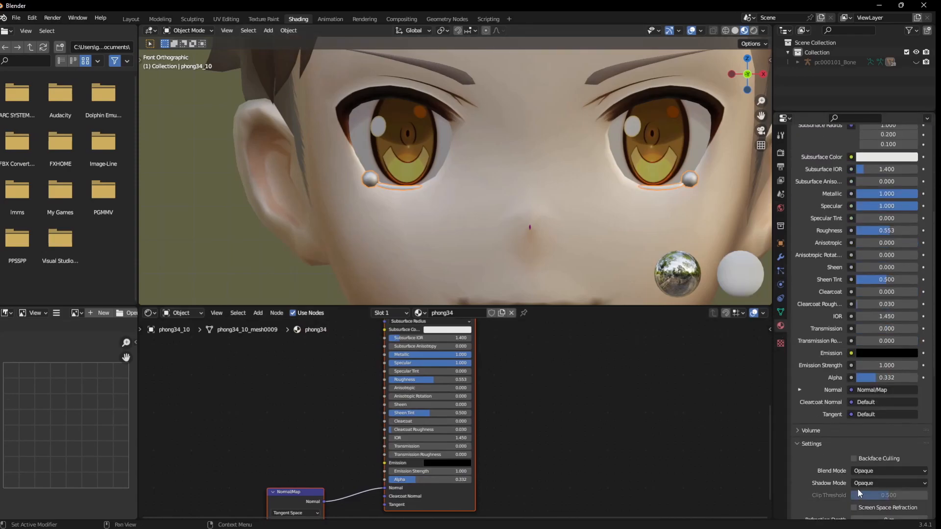
left_click(863, 472)
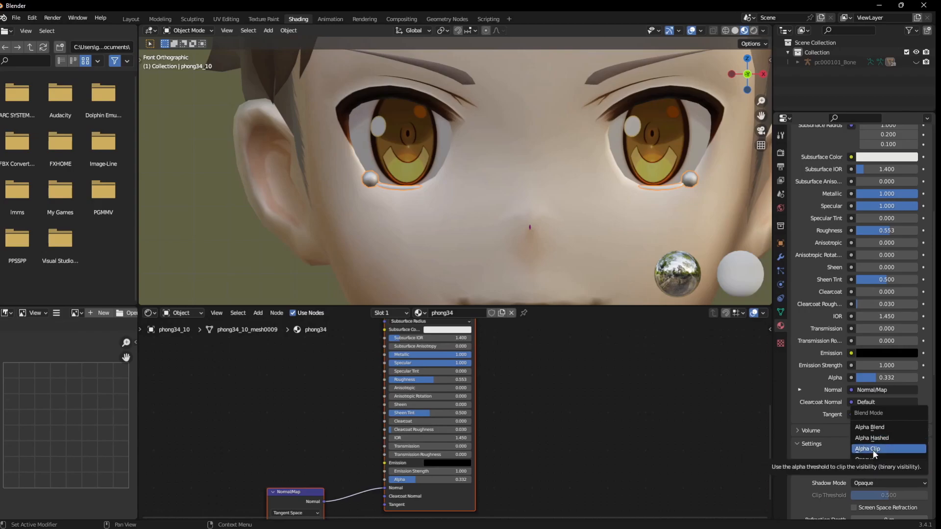
left_click(874, 426)
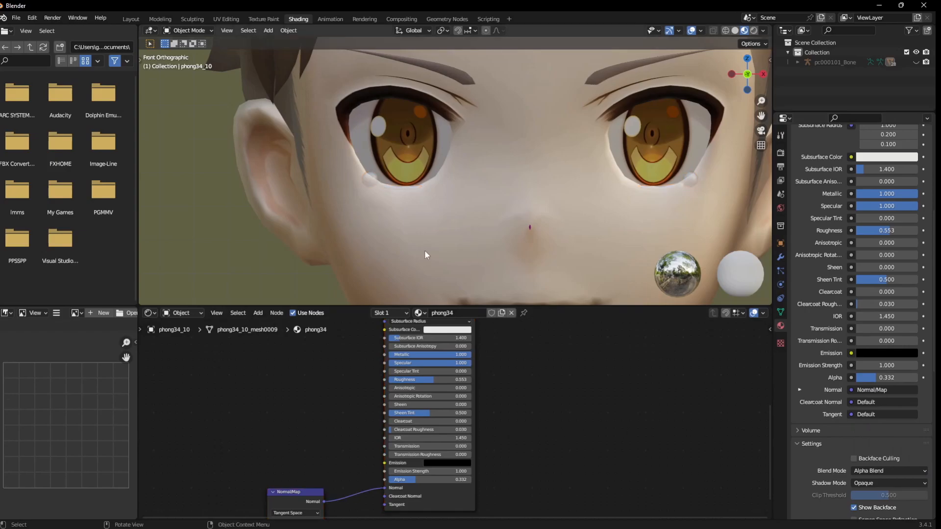
Inspect the eyes, ear and hair from the front and the side.
scroll(424, 249, "down", 5)
mouse_move(490, 237)
middle_mouse_down()
mouse_move(462, 240)
mouse_move(486, 229)
middle_mouse_up()
scroll(461, 241, "down", 3)
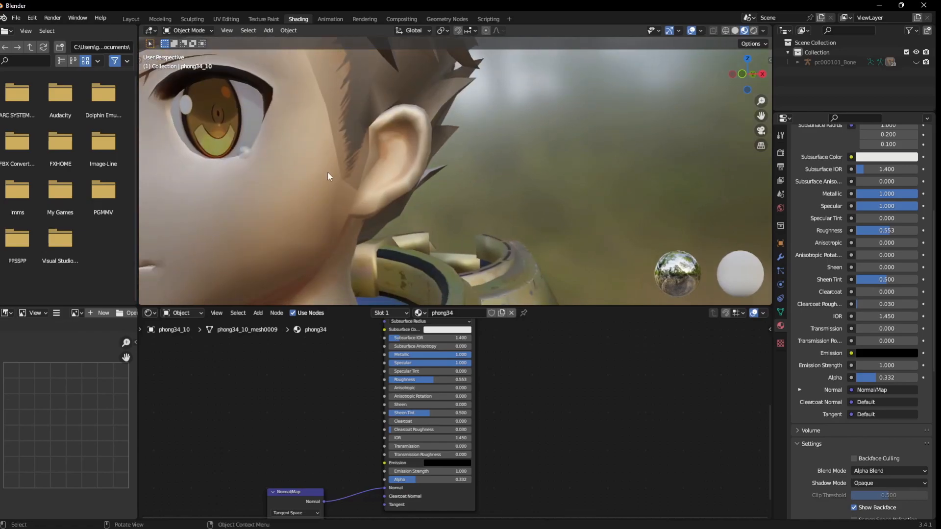
scroll(327, 171, "down", 5)
middle_click_drag(325, 175, 386, 231)
scroll(397, 233, "up", 6)
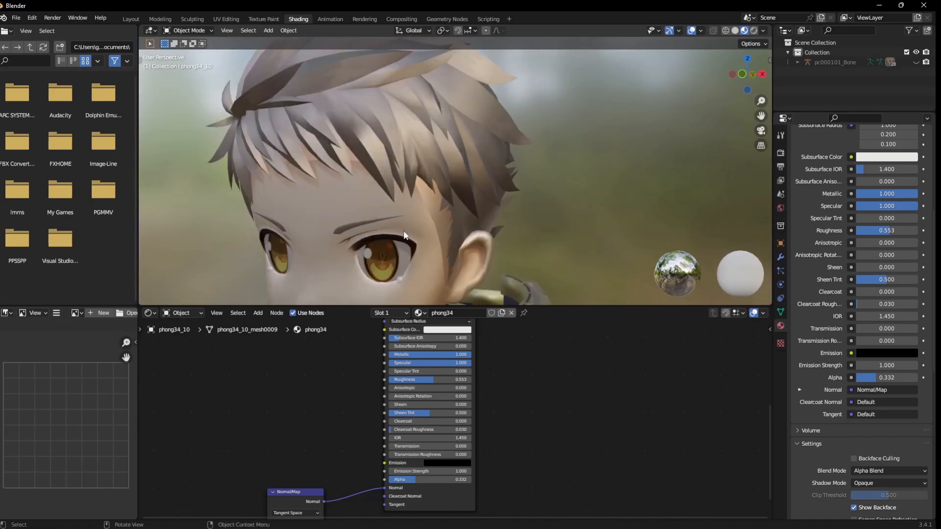
Select the face_TS1 sideburn mesh and load PC000101_MASKA.png into the image texture node feeding its Alpha.
scroll(421, 233, "up", 4)
mouse_move(440, 203)
middle_mouse_down("shift")
mouse_move(440, 111)
mouse_move(431, 212)
middle_mouse_up("shift")
scroll(431, 212, "down", 3)
left_click(413, 168)
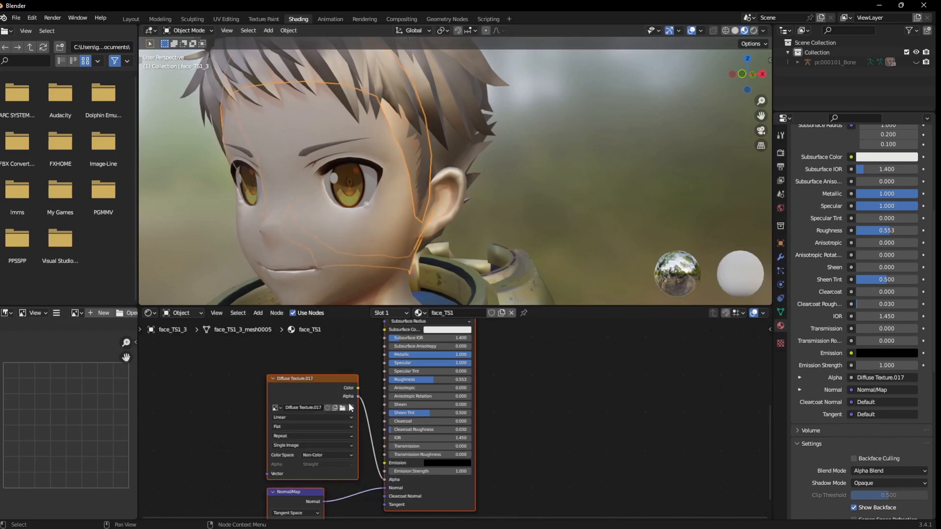
left_click(346, 387)
scroll(100, 406, "down", 1)
scroll(100, 406, "down", 3)
scroll(124, 413, "up", 2)
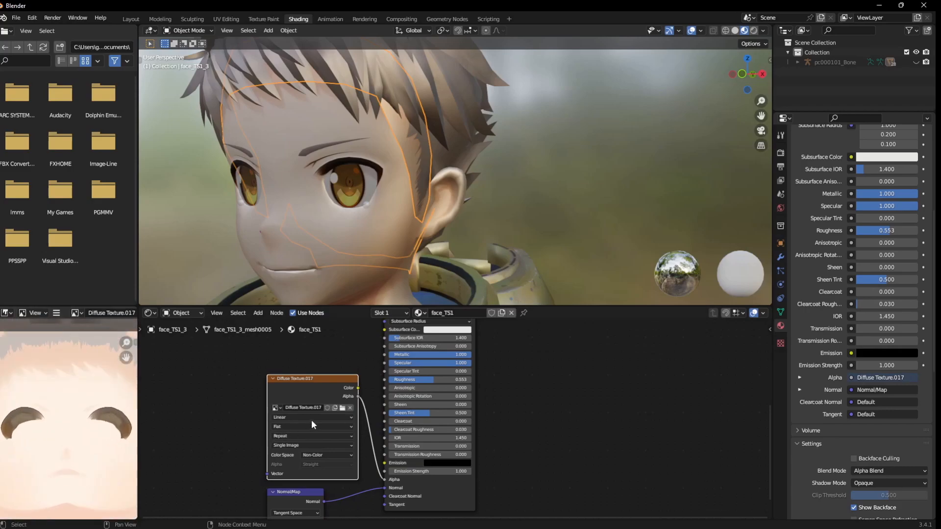
left_click(342, 408)
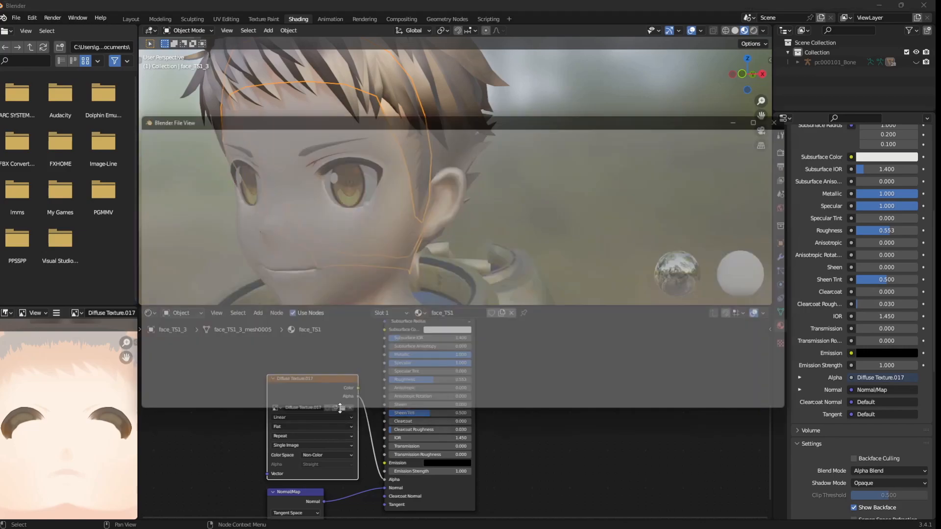
scroll(375, 271, "down", 5)
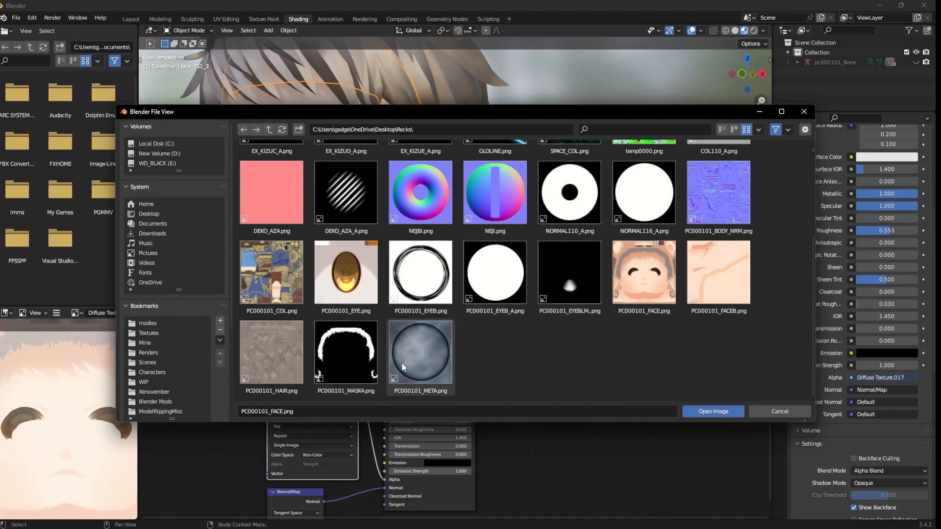
double_click(351, 356)
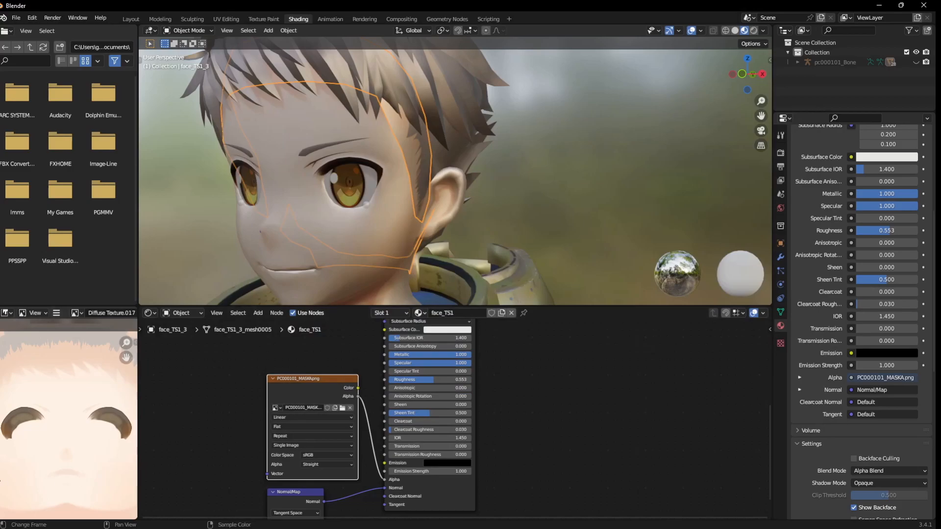
Connect the mask texture's Color output to face_TS1's Alpha input and set the texture's color space to Non-Color.
left_click_drag(358, 388, 384, 479)
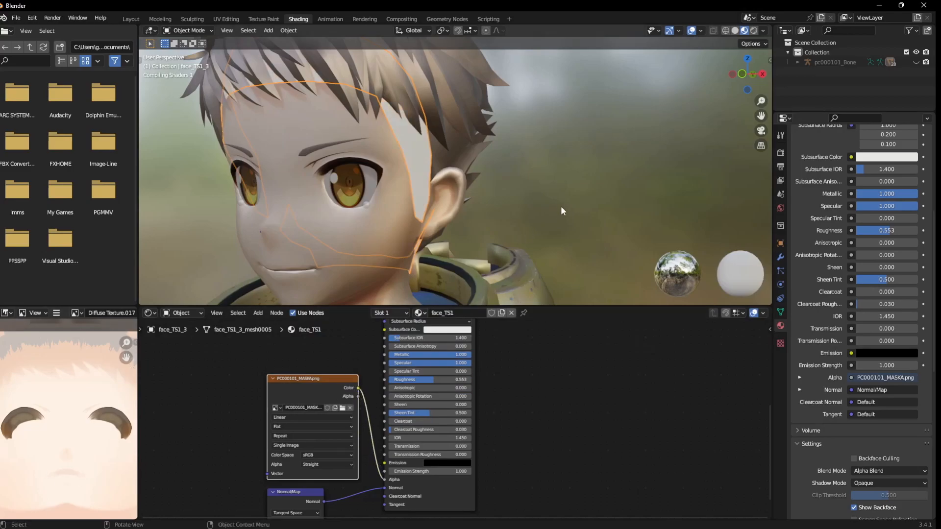
scroll(453, 209, "up", 2)
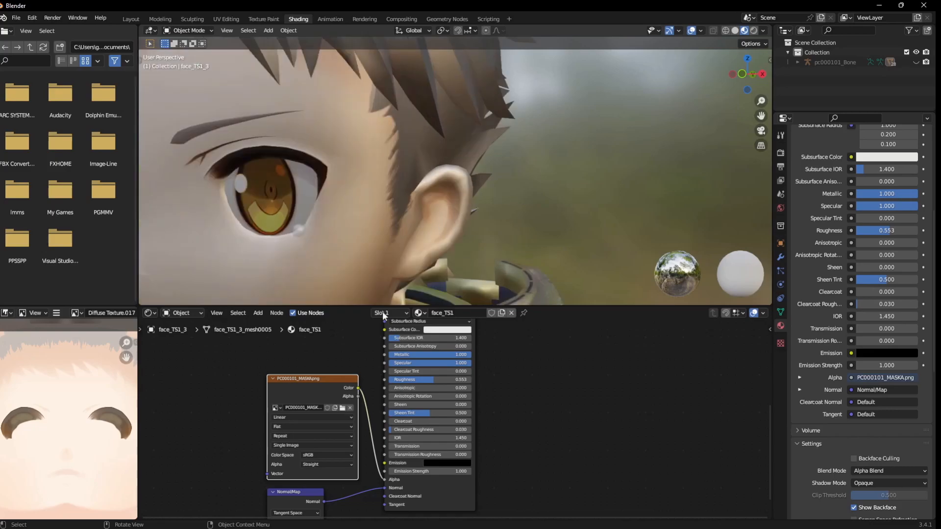
left_click(349, 455)
left_click(336, 405)
scroll(395, 146, "down", 3)
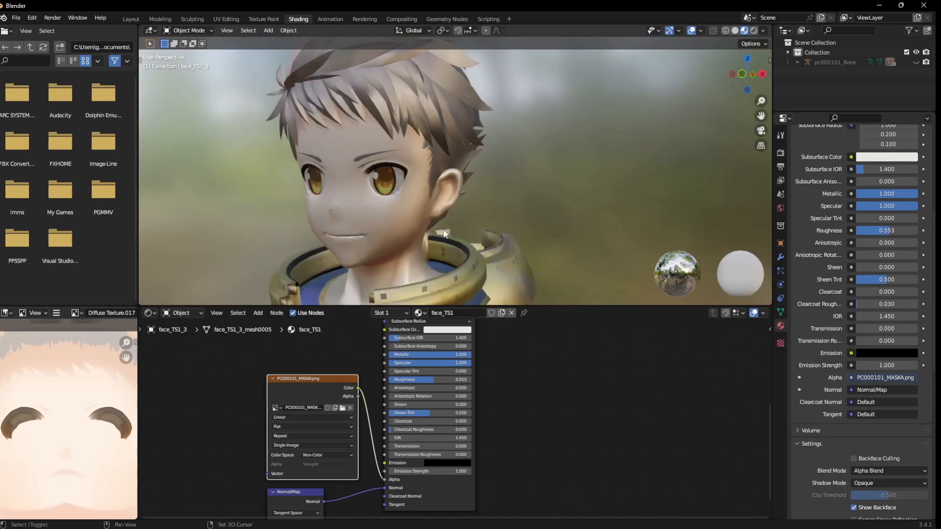
Browse the model's image files for an alpha texture for the collar studs' phong29 material, checking NORMAL116_A.png, and leave without loading one.
middle_click_drag(445, 234, 445, 181, "shift")
left_click(381, 191)
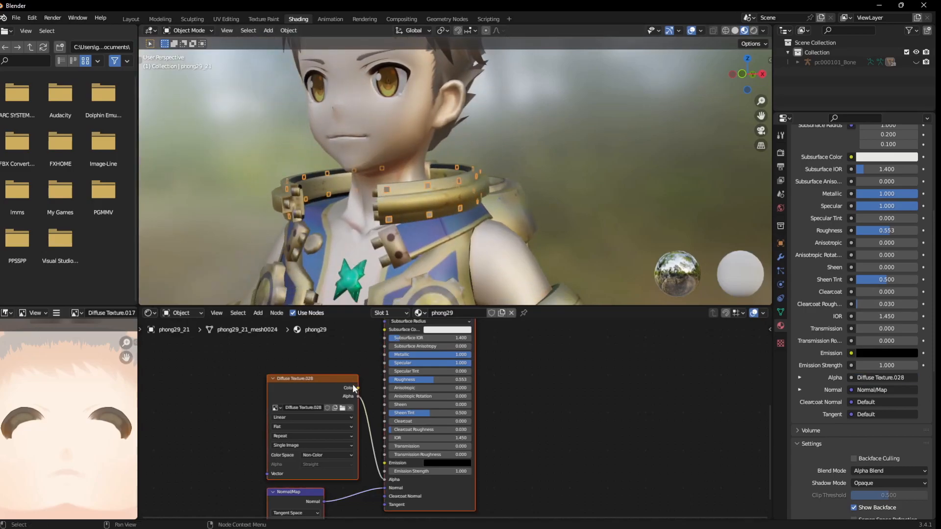
left_click(342, 408)
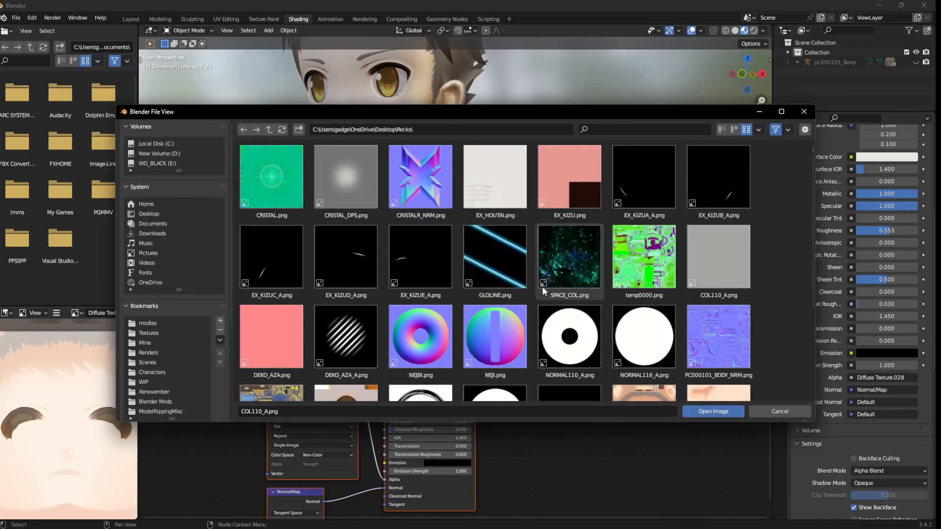
left_click(623, 335)
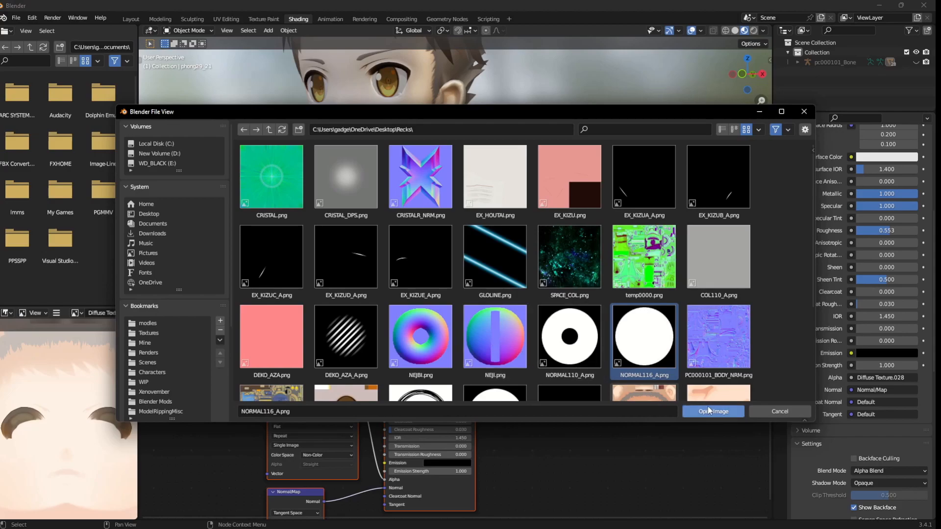
left_click(763, 414)
Check the image files available for the alpha of the belt squares' phong28 material and close the file browser.
middle_click_drag(475, 283, 462, 90, "shift")
left_click(411, 228)
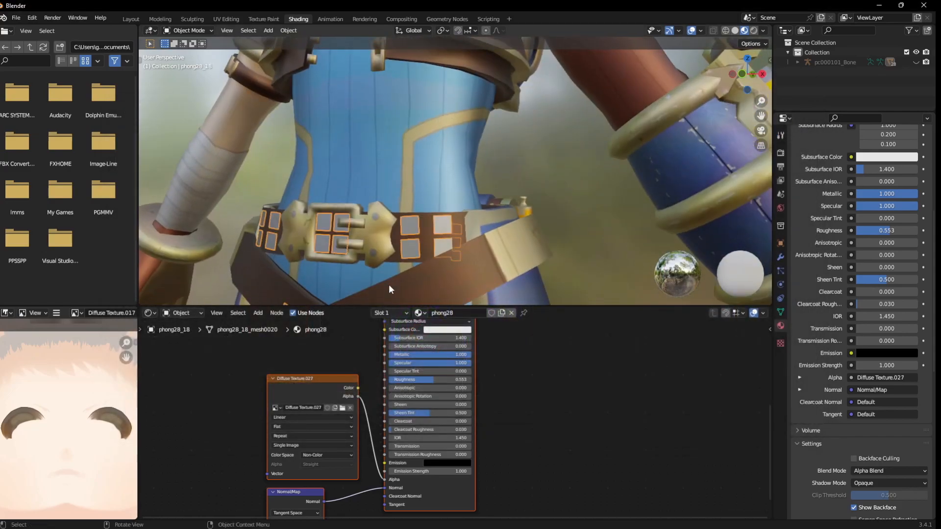
left_click(343, 408)
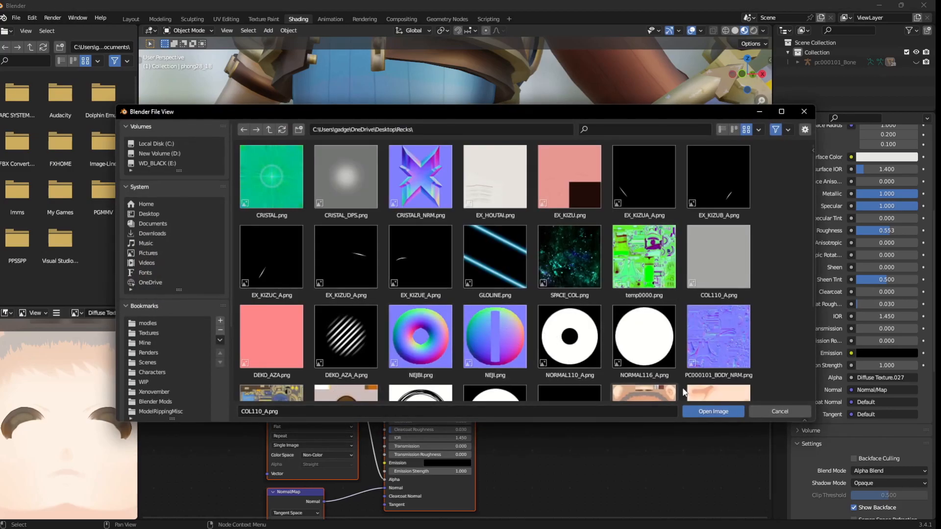
left_click(760, 410)
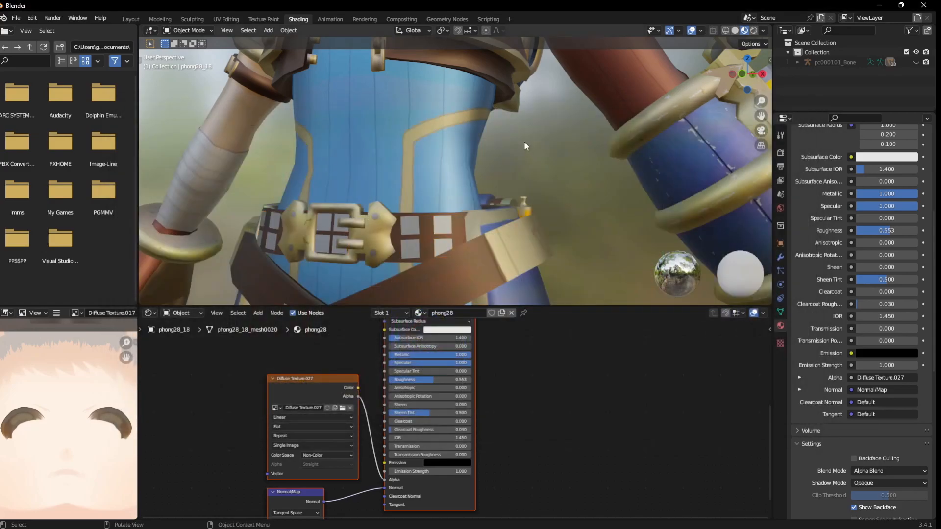
Inspect the character's torso, face and full body with the adjusted materials.
scroll(522, 149, "down", 5)
middle_click_drag(519, 158, 534, 191)
scroll(516, 123, "up", 6)
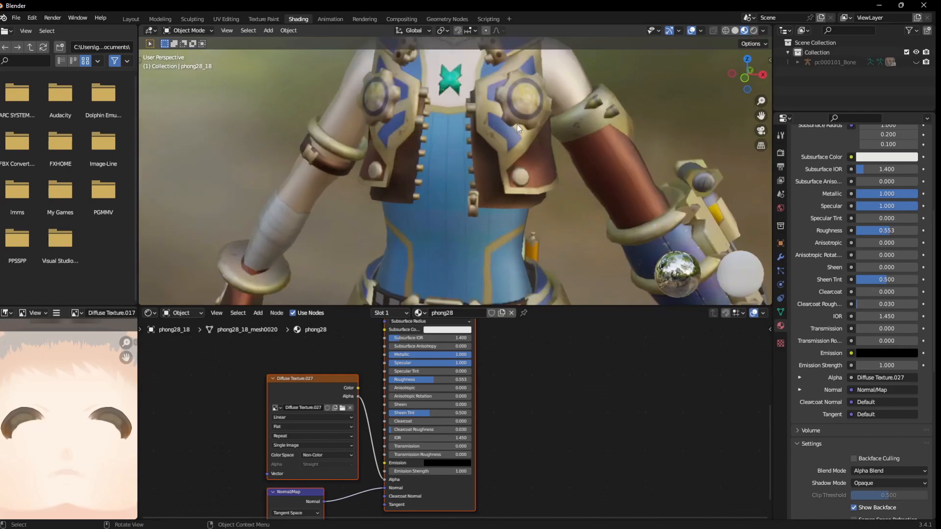
middle_click_drag(522, 131, 511, 265, "shift")
scroll(510, 266, "down", 5)
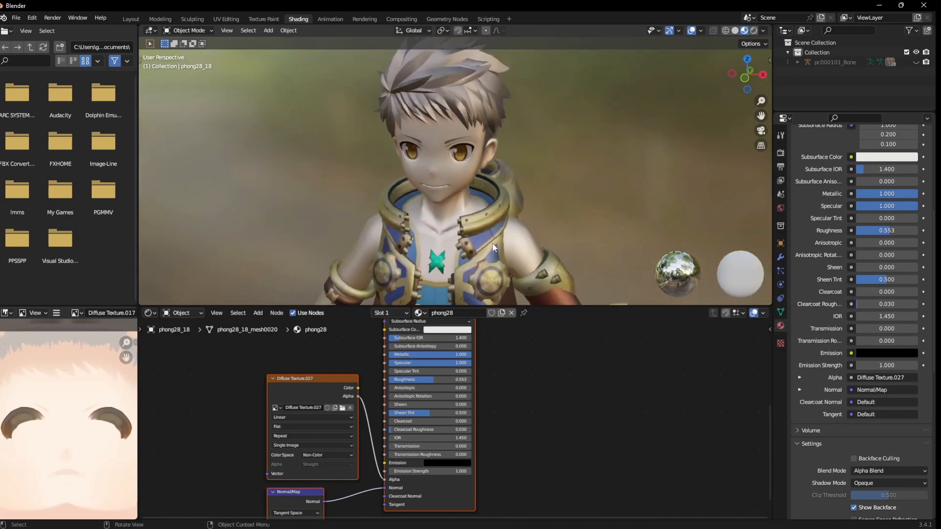
middle_click_drag(490, 222, 557, 149)
scroll(559, 147, "up", 2)
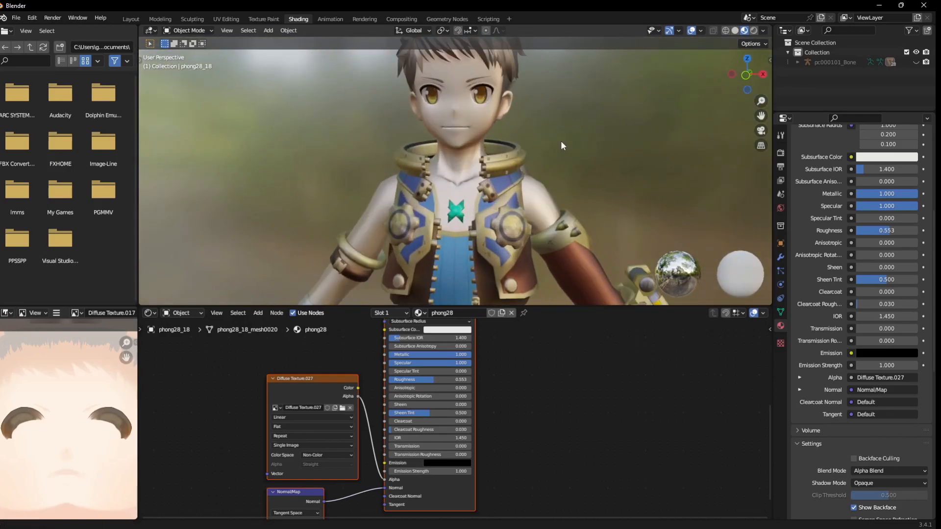
scroll(561, 140, "up", 2)
middle_click_drag(561, 175, 514, 173)
scroll(498, 173, "down", 3)
scroll(498, 172, "down", 2)
scroll(516, 198, "up", 2)
scroll(517, 198, "down", 2)
scroll(517, 197, "down", 2)
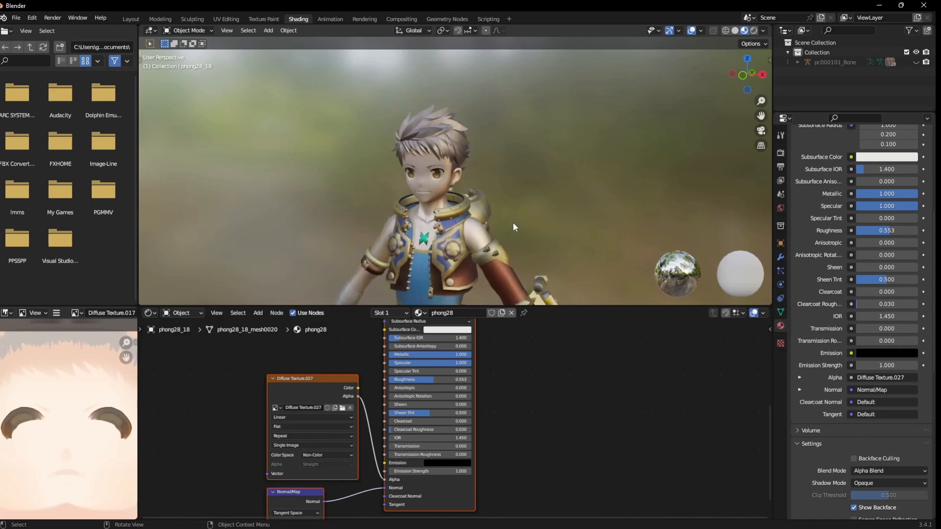
scroll(512, 249, "down", 2)
middle_click_drag(510, 251, 492, 184, "shift")
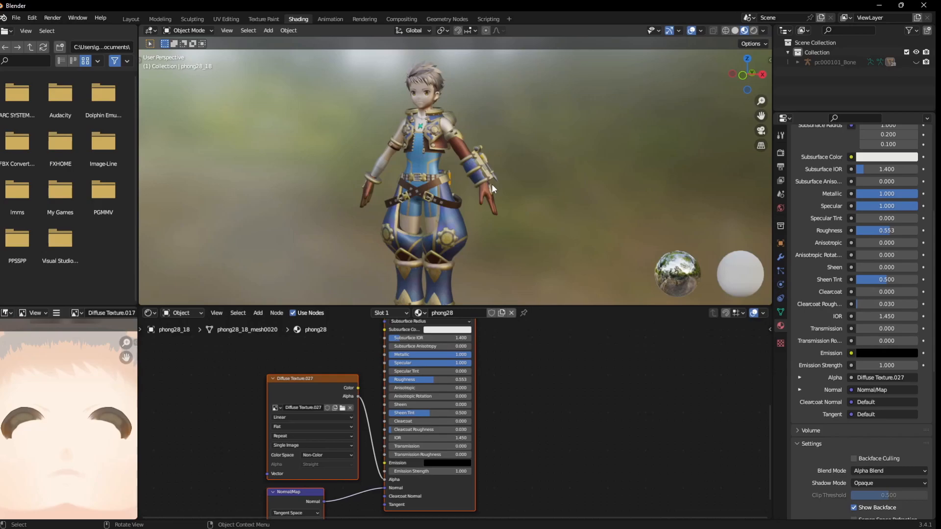
Examine the whole figure and head from different angles, and view the face mesh's vertex groups and shape keys.
left_click(475, 205)
middle_click_drag(474, 205, 504, 190)
middle_click_drag(412, 189, 494, 192)
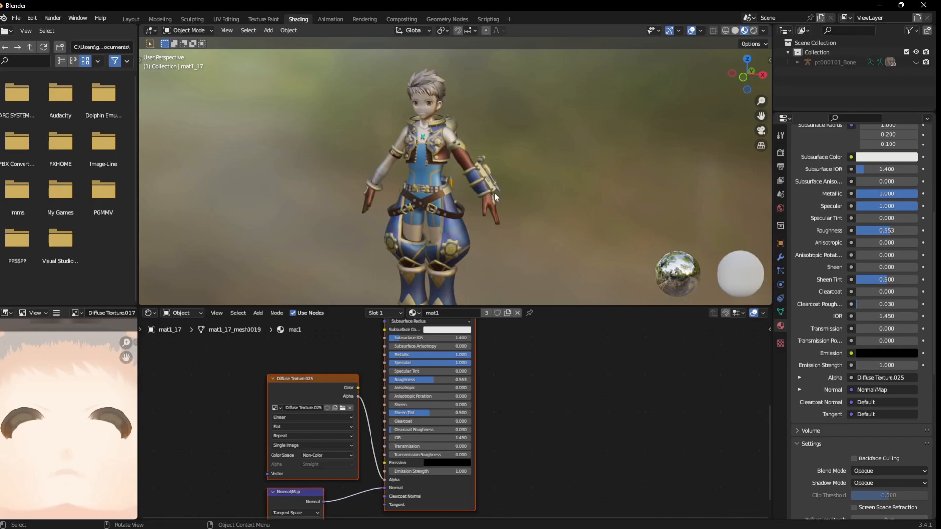
scroll(494, 192, "up", 6)
middle_click_drag(449, 225, 519, 155)
middle_click_drag(436, 121, 453, 149, "shift")
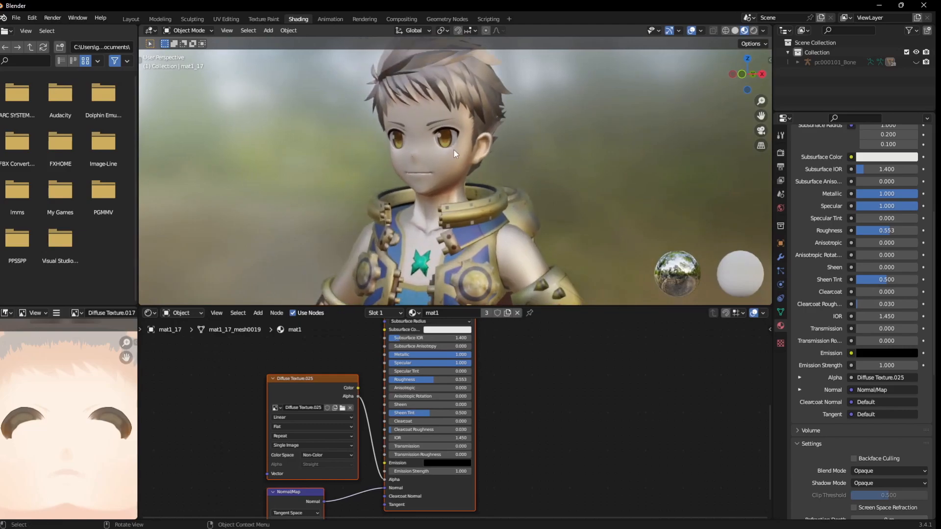
left_click(453, 149)
scroll(454, 149, "up", 7)
scroll(453, 149, "down", 7)
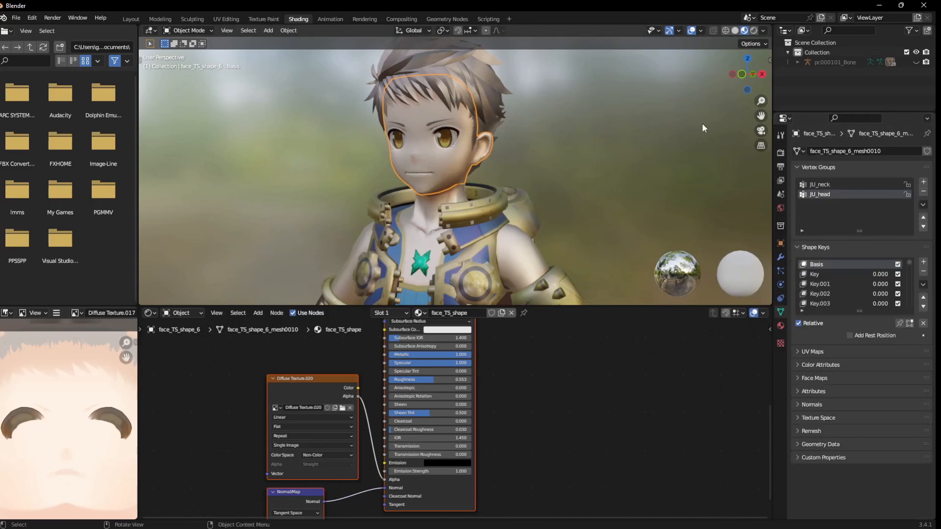
Unhide the pc000101_Bone armature and display its bones as Stick, in front of the mesh.
left_click(914, 62)
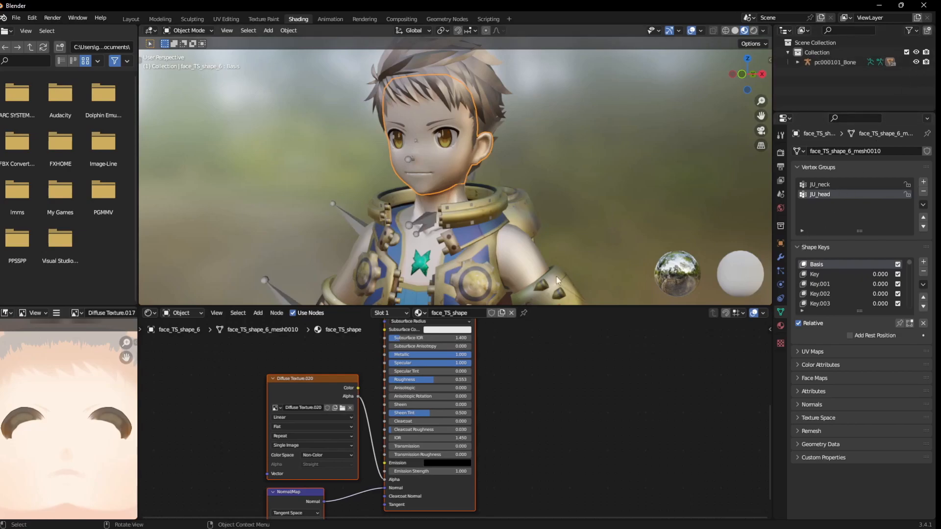
left_click(345, 208)
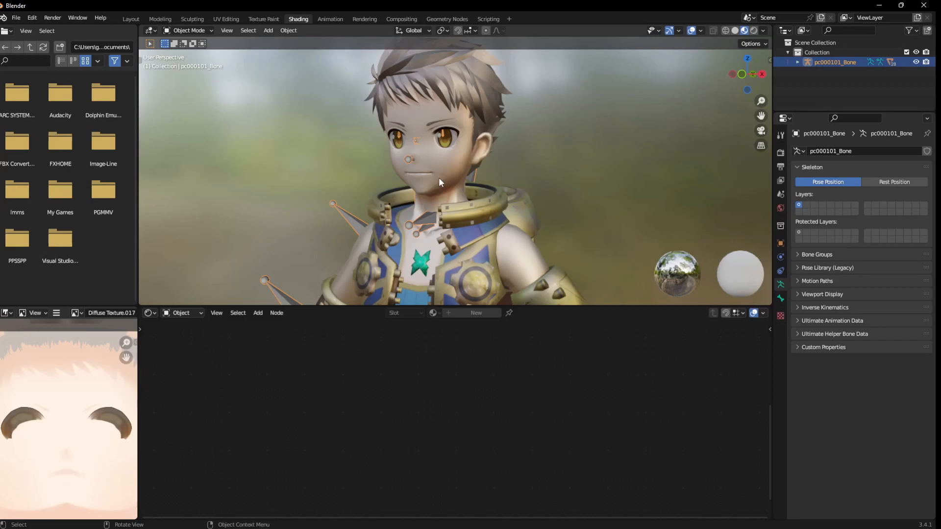
left_click(817, 294)
left_click(858, 353)
left_click(864, 309)
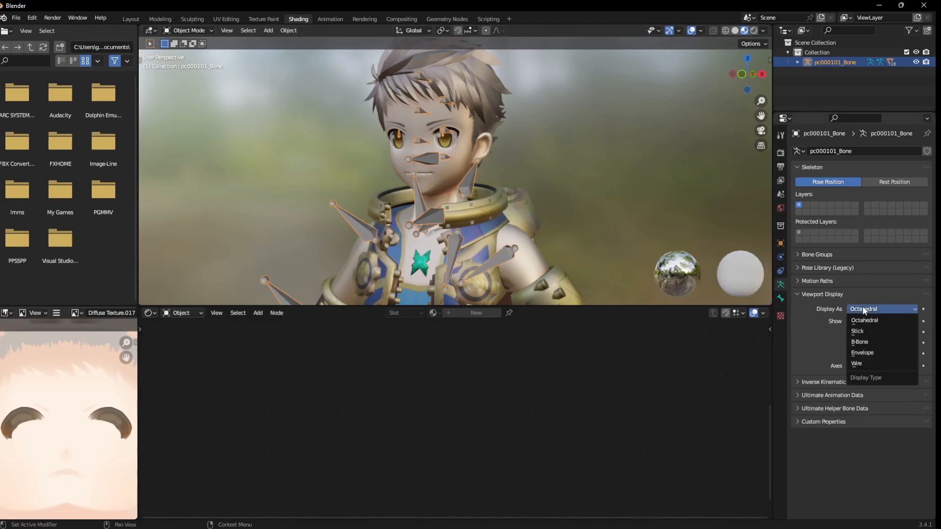
left_click(858, 331)
Switch the armature to Pose Mode and test the rig by rotating body bones, raising the character's right arm.
key("ctrl+Tab")
left_click(420, 198)
key("r")
left_click(445, 104)
left_click(368, 165)
key("r")
left_click(442, 231)
left_click(437, 202)
key("r")
left_click(506, 106)
Try moving the bone that controls the character's left eye.
scroll(505, 106, "down", 2)
middle_click_drag(504, 106, 432, 118)
scroll(481, 102, "up", 5)
scroll(405, 126, "up", 4)
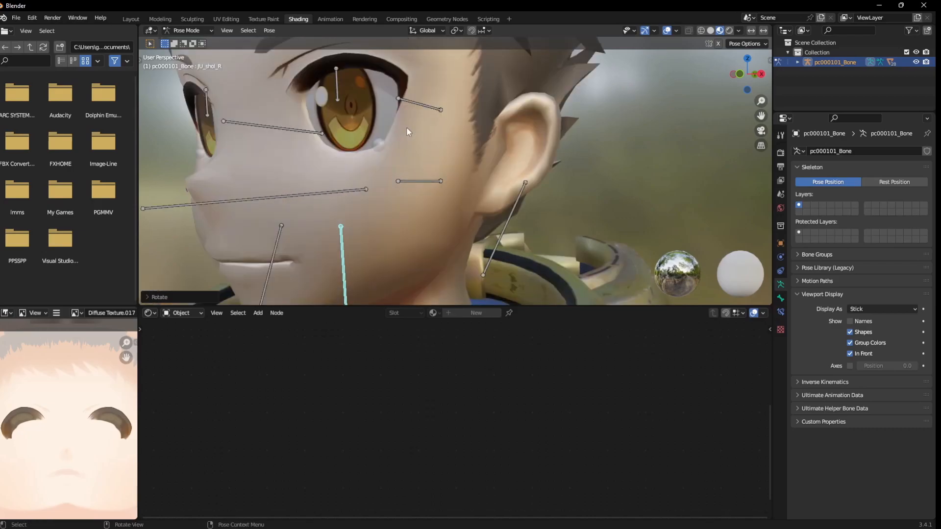
left_click(348, 98)
key("g")
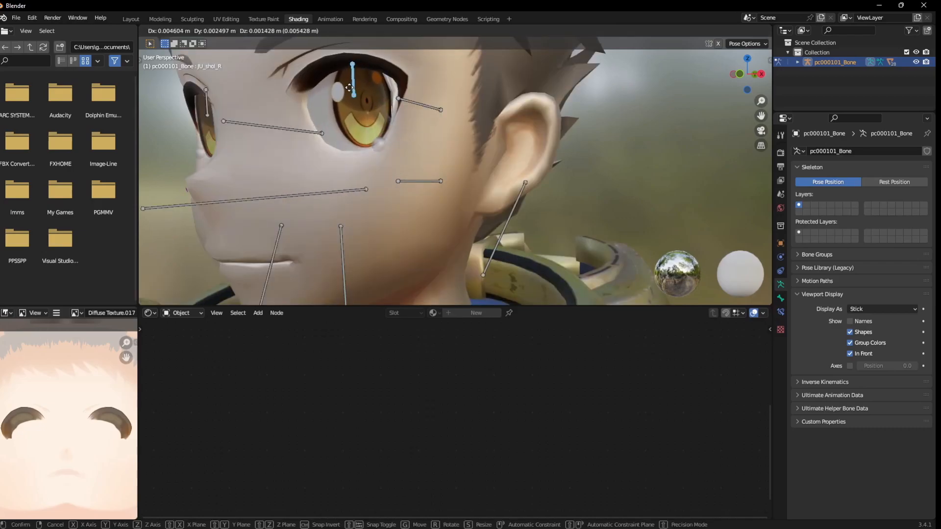
left_click(334, 87)
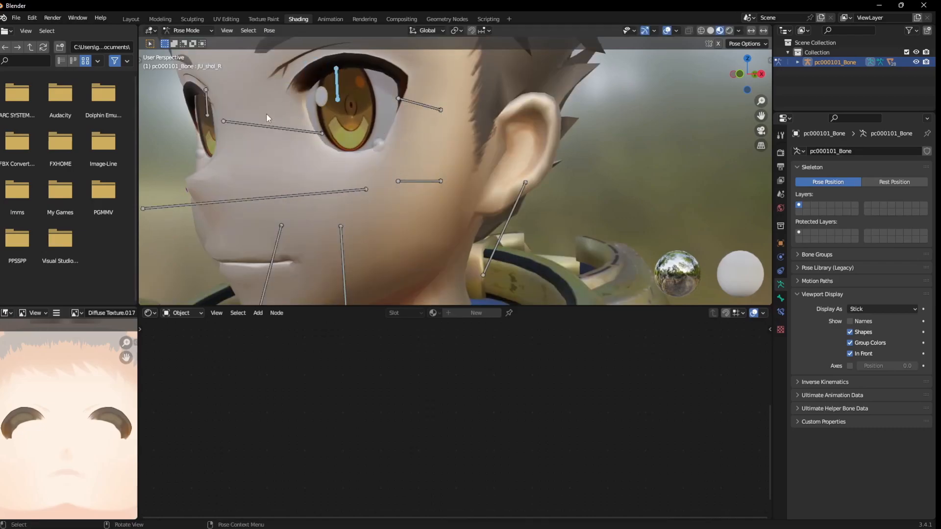
Rotate the front hair bone at the character's bangs.
middle_click_drag(266, 113, 290, 112)
middle_click_drag(427, 118, 443, 143)
scroll(406, 116, "down", 5)
left_click(450, 94)
key("r")
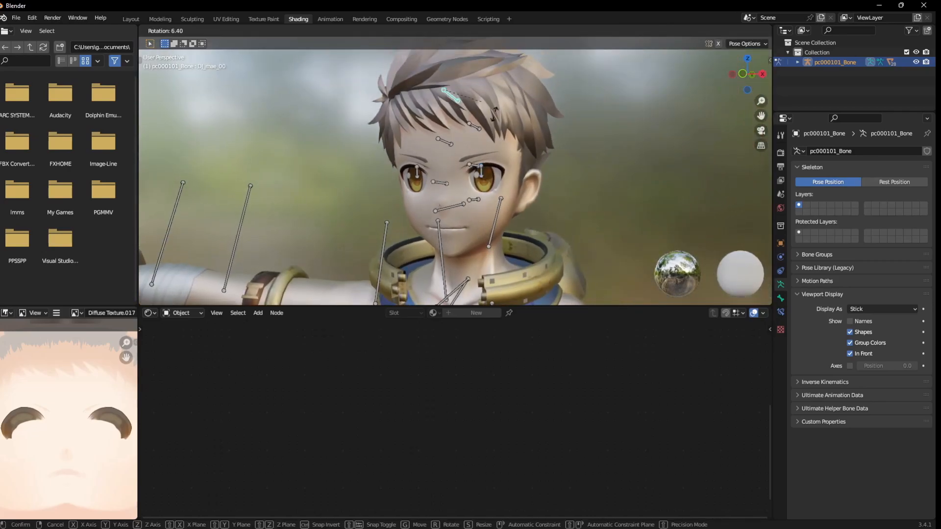
left_click(530, 119)
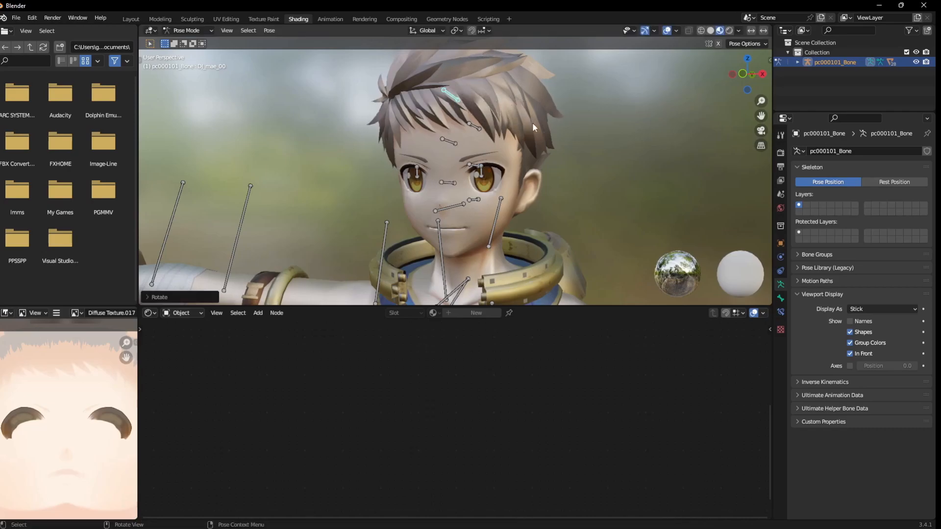
Return to Object Mode, select the face mesh and try the value of its shape key named Key.
key("ctrl+Tab")
left_click(492, 217)
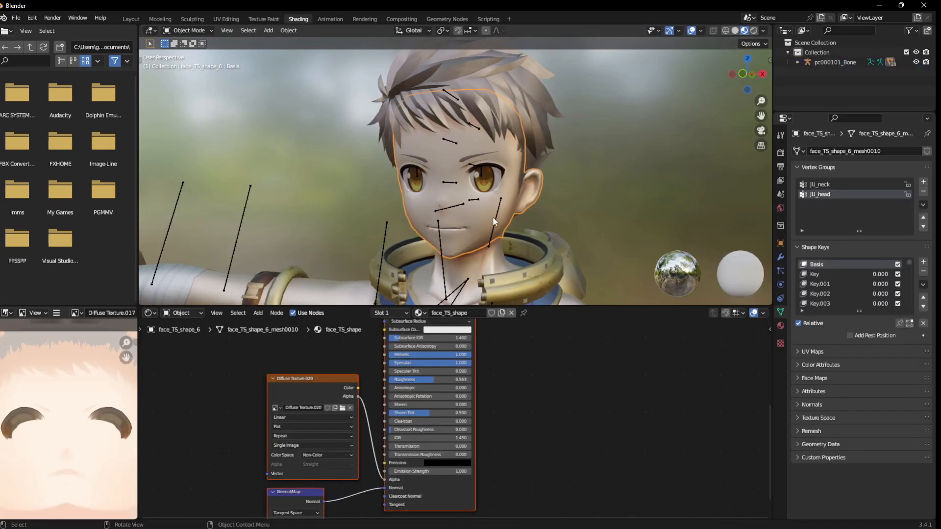
scroll(495, 217, "up", 6)
scroll(500, 219, "down", 2)
middle_click_drag(508, 222, 511, 206, "shift")
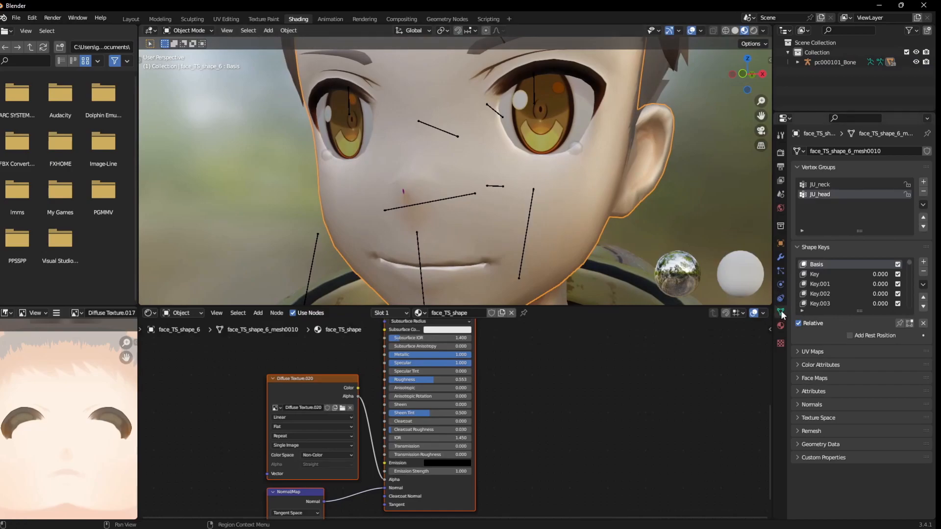
left_click(821, 272)
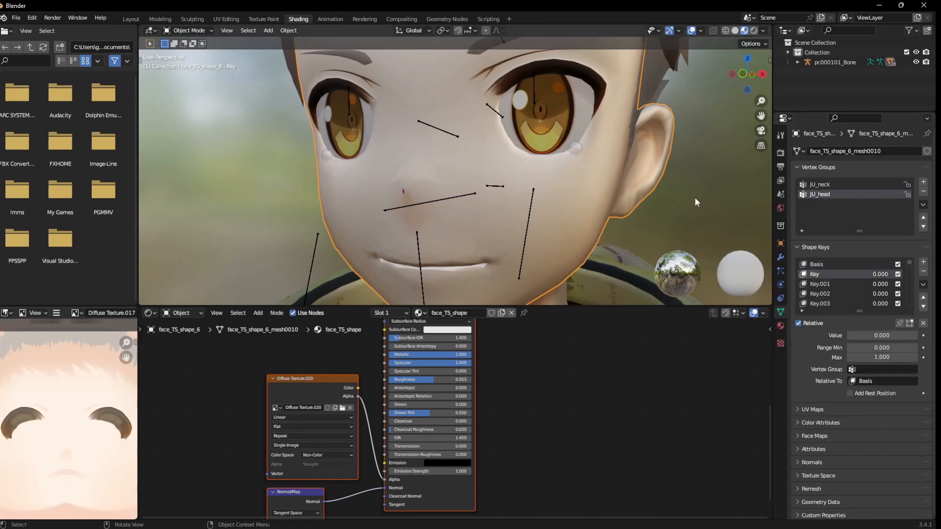
scroll(681, 193, "down", 3)
left_click_drag(876, 336, 847, 336)
Preview shape key Key.019 of the face mesh at 1.000 and reset its value to 0.000.
scroll(849, 294, "down", 17)
left_click(849, 294)
mouse_move(848, 336)
left_mouse_down()
mouse_move(918, 336)
mouse_move(848, 336)
left_mouse_up()
left_click_drag(847, 336, 918, 336)
middle_click_drag(416, 187, 443, 167)
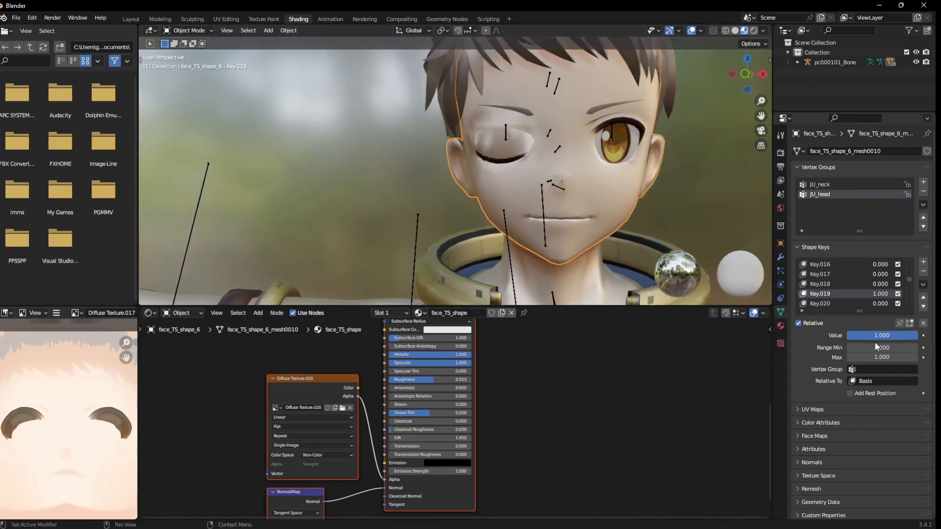
left_click_drag(918, 336, 847, 336)
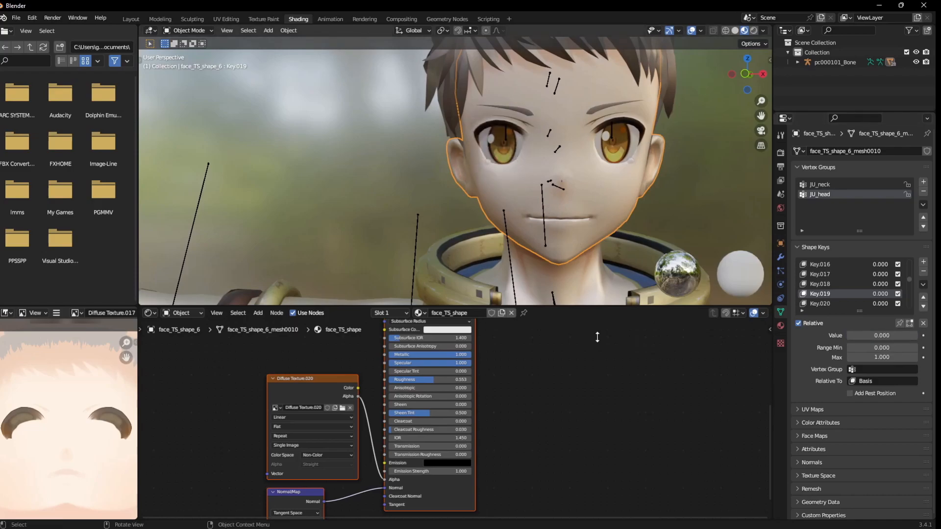
Select shape key Key.027 of the face mesh and try out its value.
scroll(833, 284, "down", 6)
scroll(828, 294, "down", 1)
left_click(829, 303)
left_click_drag(897, 335, 846, 335)
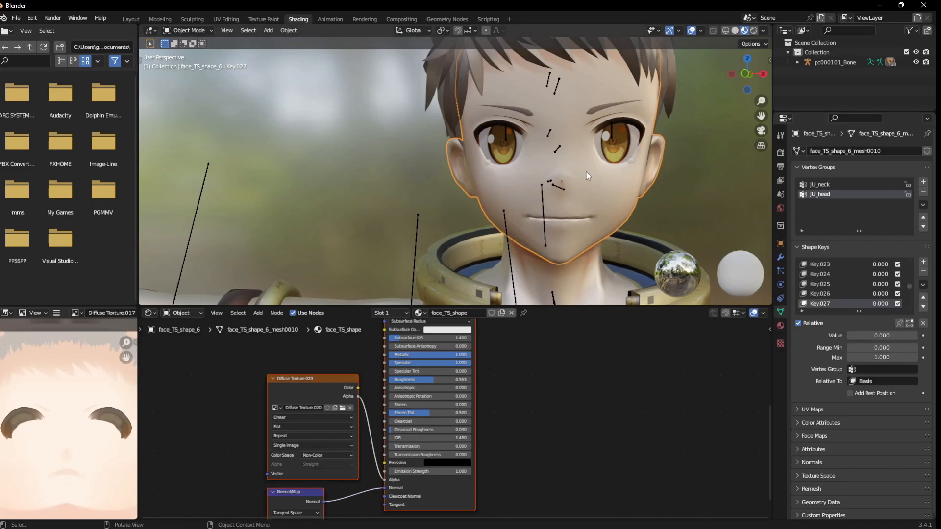
Set the Metallic value of the face_TS_shape material's Principled BSDF to 0.191.
scroll(458, 395, "up", 3)
scroll(477, 365, "up", 1)
left_click_drag(469, 381, 384, 381)
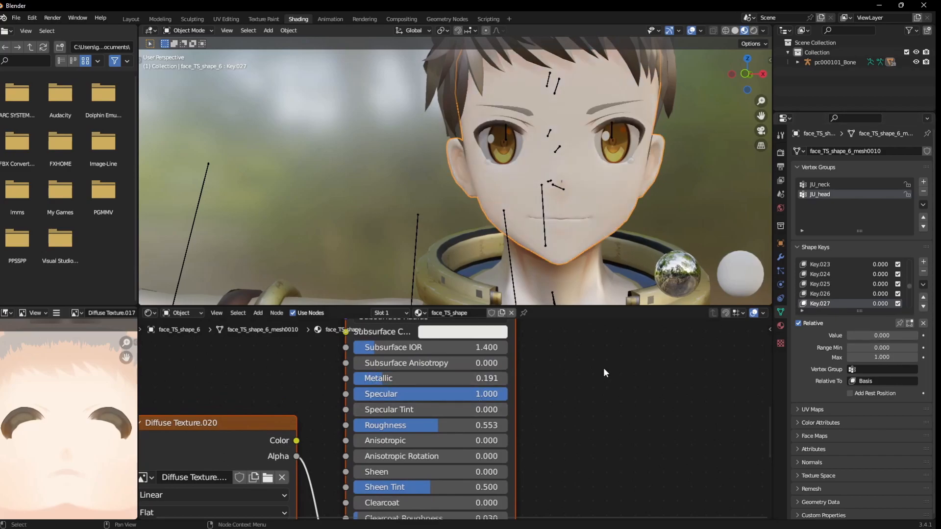
Preview shape key Key.027 of the face mesh at 1.000 from the front and side, and reset its value to 0.000.
left_click_drag(869, 335, 913, 335)
middle_click_drag(661, 227, 640, 231)
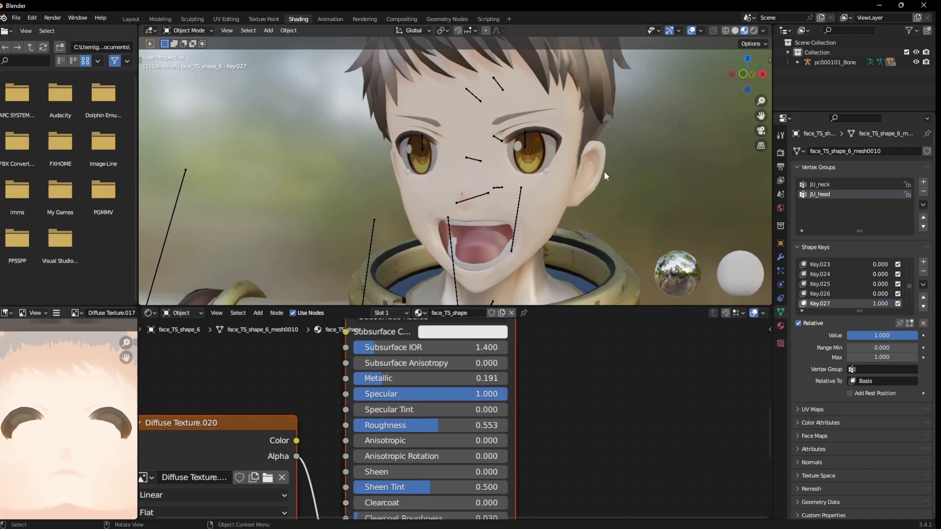
middle_click_drag(651, 202, 613, 204)
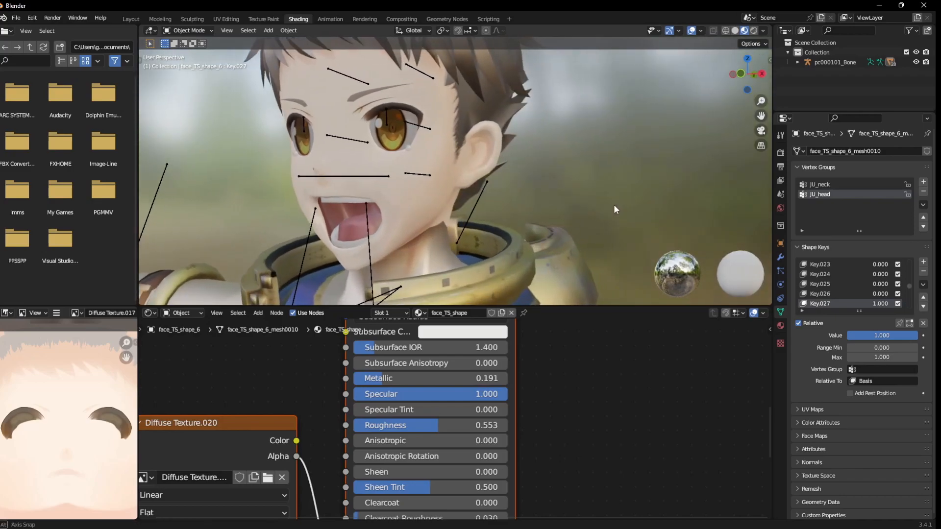
left_click_drag(872, 335, 833, 335)
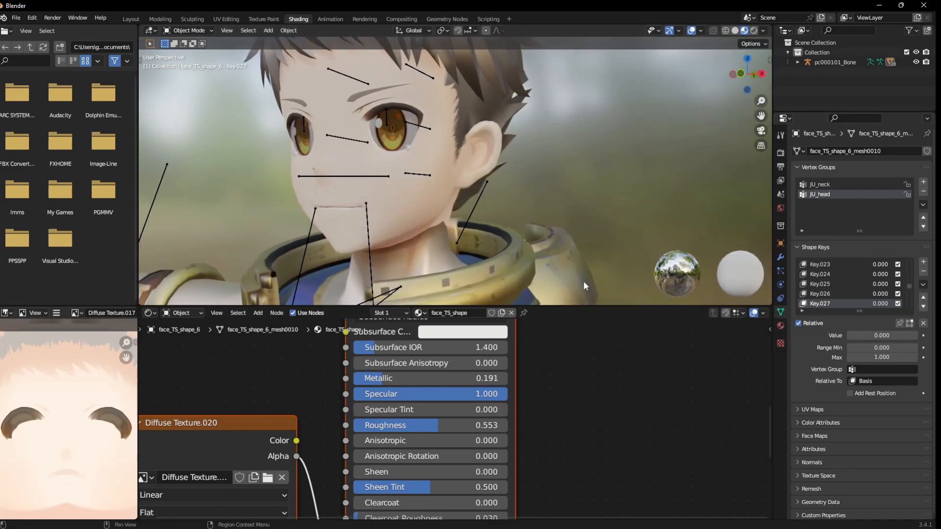
Examine the texture files in the Recks folder, including temp0000.png, from the face material's Diffuse Texture.020 node and cancel without loading an image.
scroll(462, 388, "down", 1)
scroll(462, 388, "down", 4)
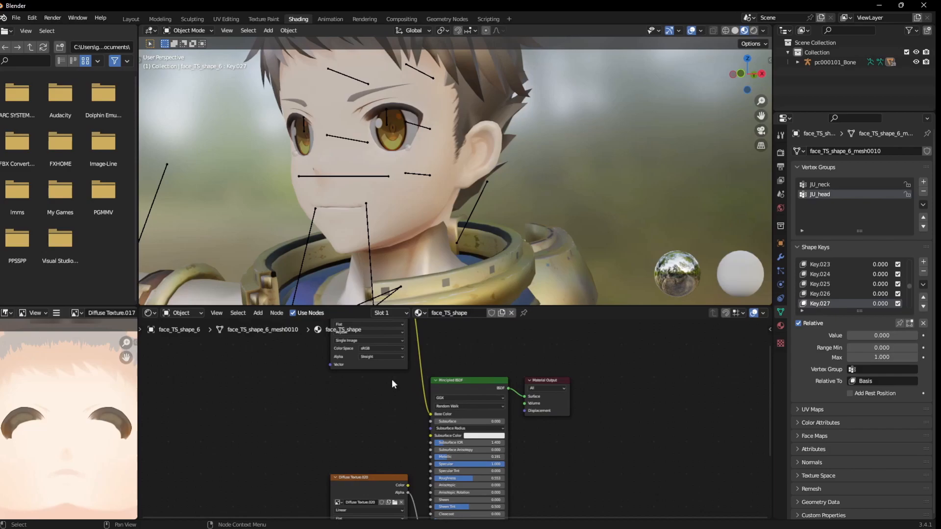
scroll(382, 445, "down", 3, "shift")
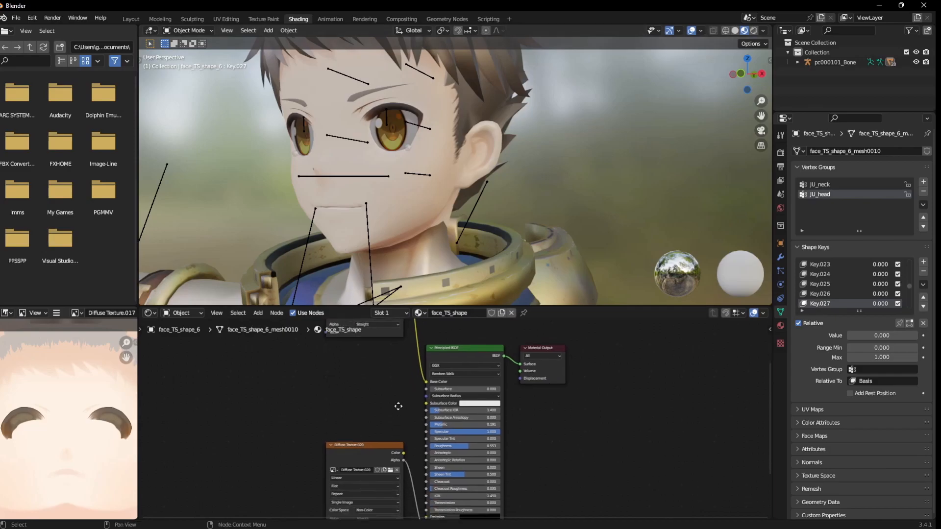
left_click(391, 443)
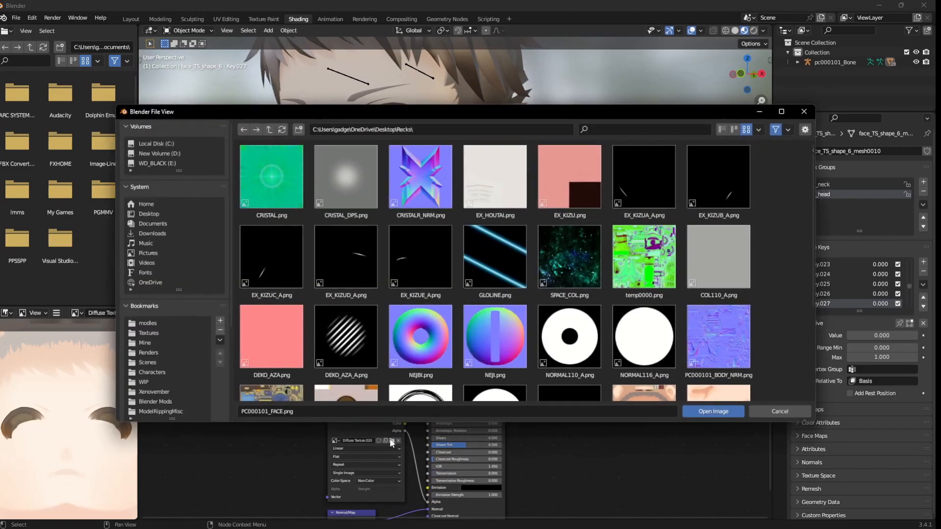
scroll(426, 281, "down", 2)
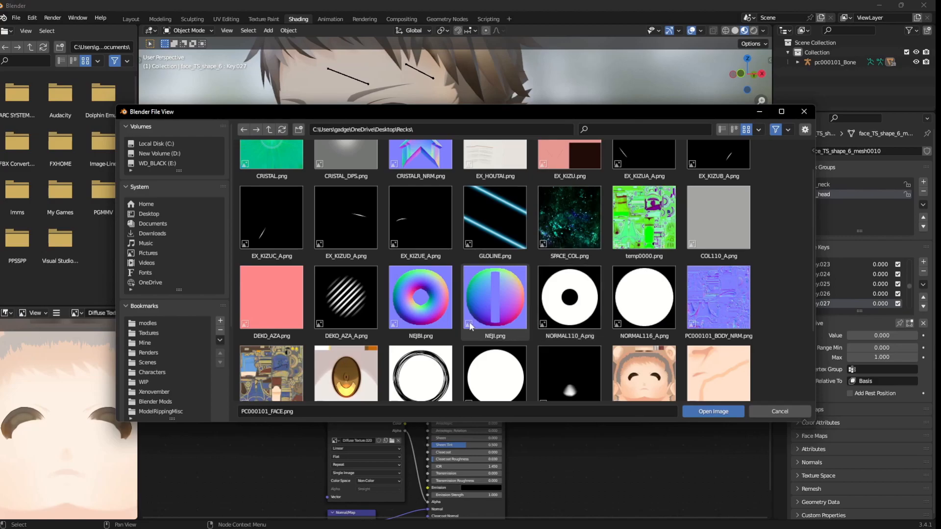
left_click(632, 222)
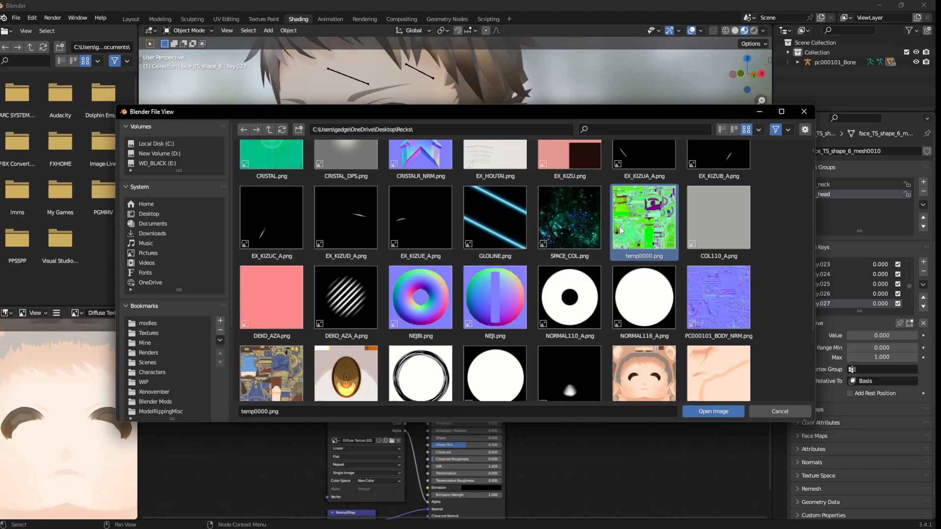
scroll(306, 288, "down", 3)
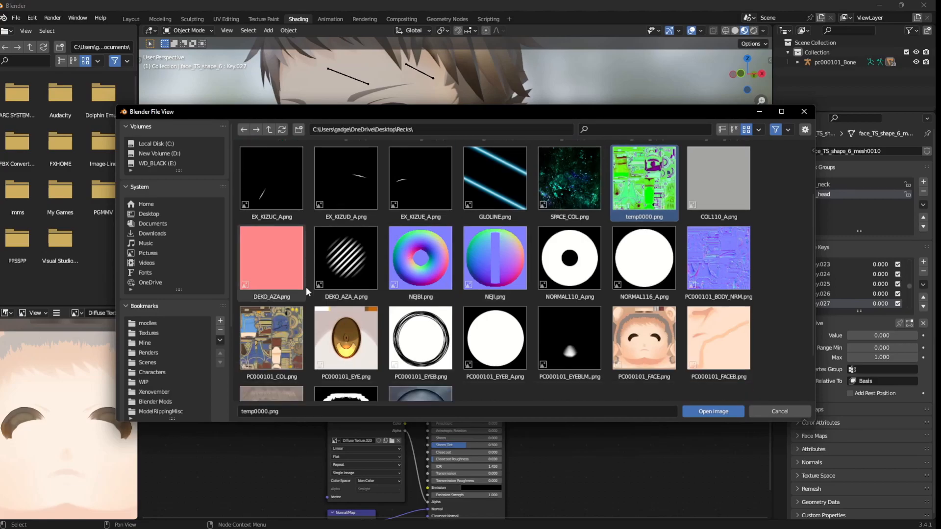
scroll(309, 289, "up", 4)
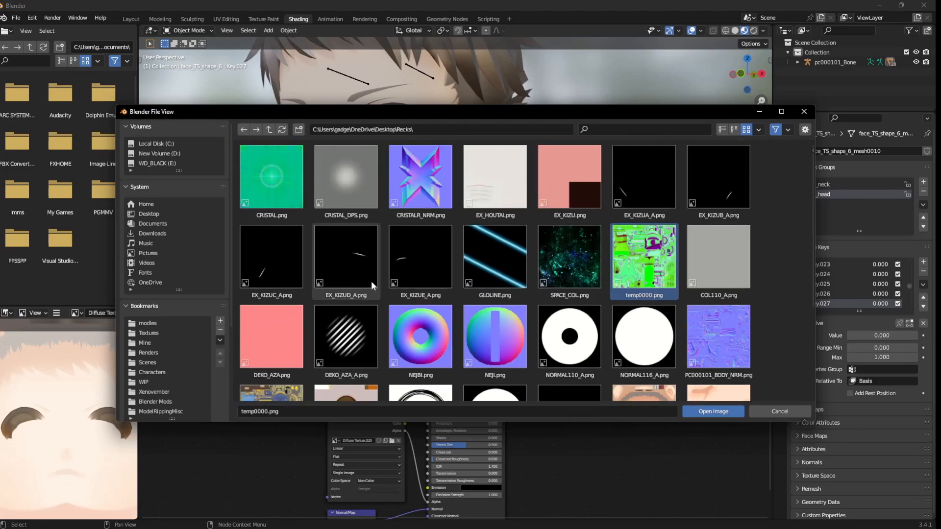
scroll(637, 318, "down", 4)
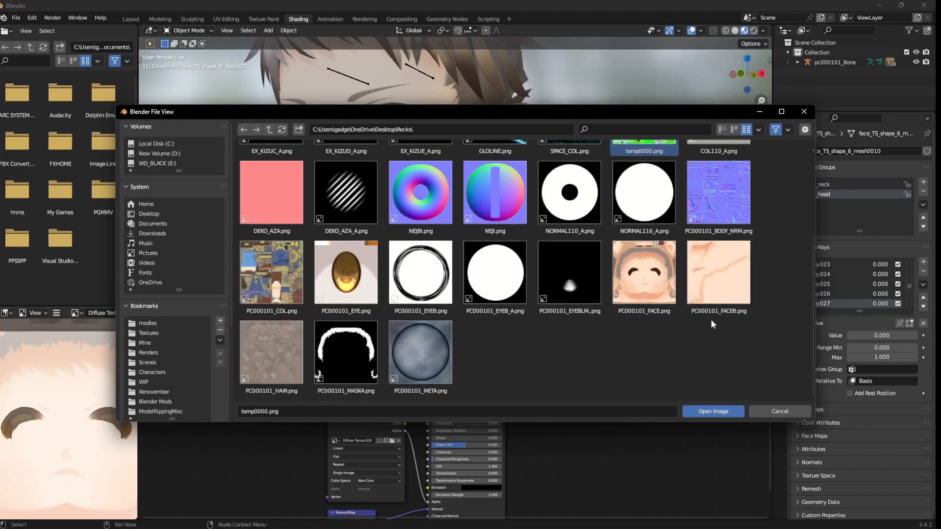
scroll(490, 345, "up", 2)
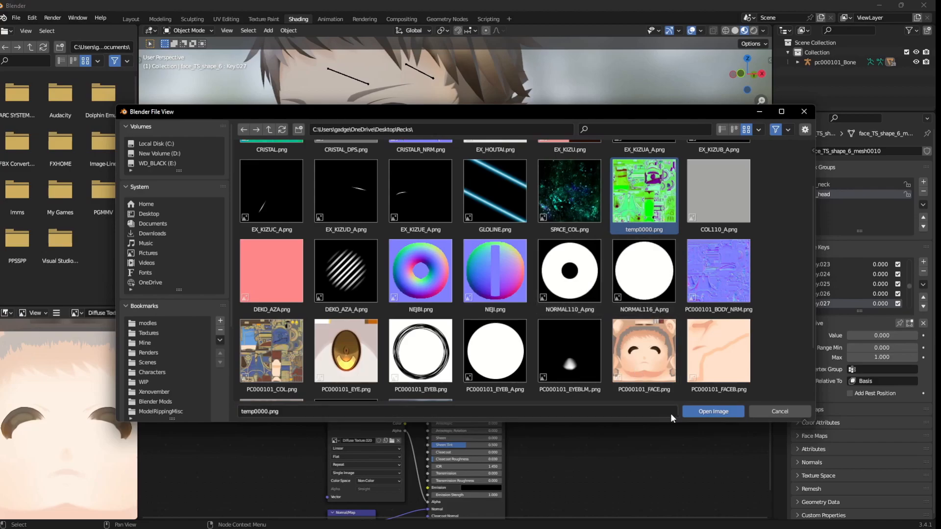
left_click(779, 411)
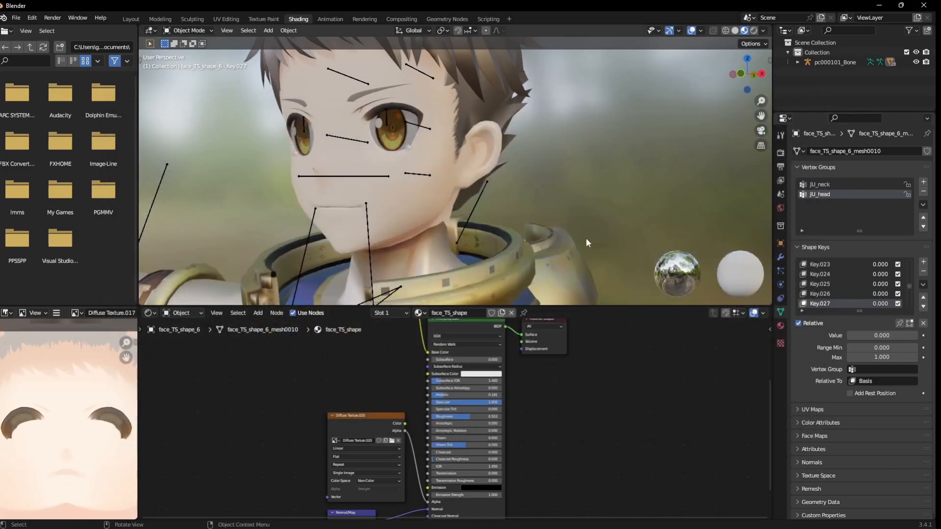
Select the metal shoulder armour mesh metal1_12 and set the Roughness of its metal1 material to 0.000.
middle_click_drag(551, 212, 459, 196)
left_click(368, 211)
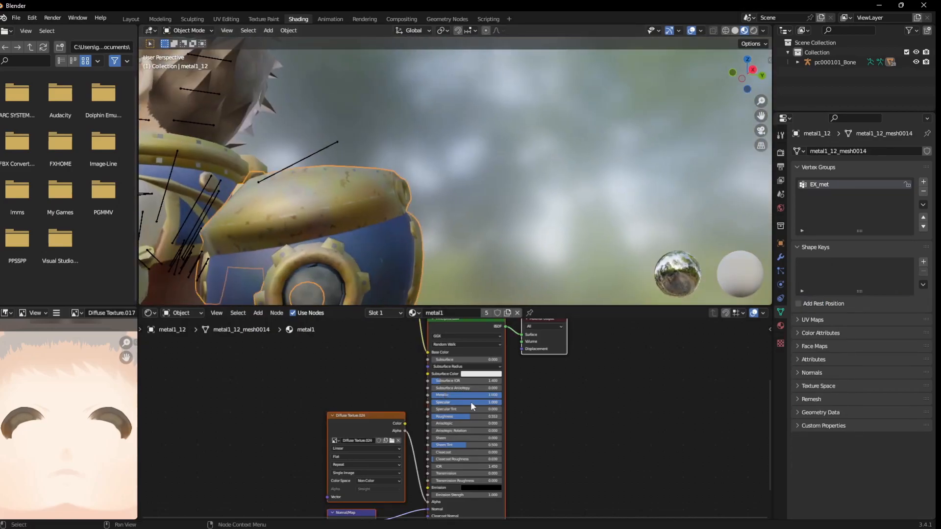
left_click_drag(469, 420, 365, 397)
left_click(410, 174)
scroll(410, 175, "down", 5)
middle_click_drag(409, 174, 486, 198)
scroll(474, 189, "down", 3)
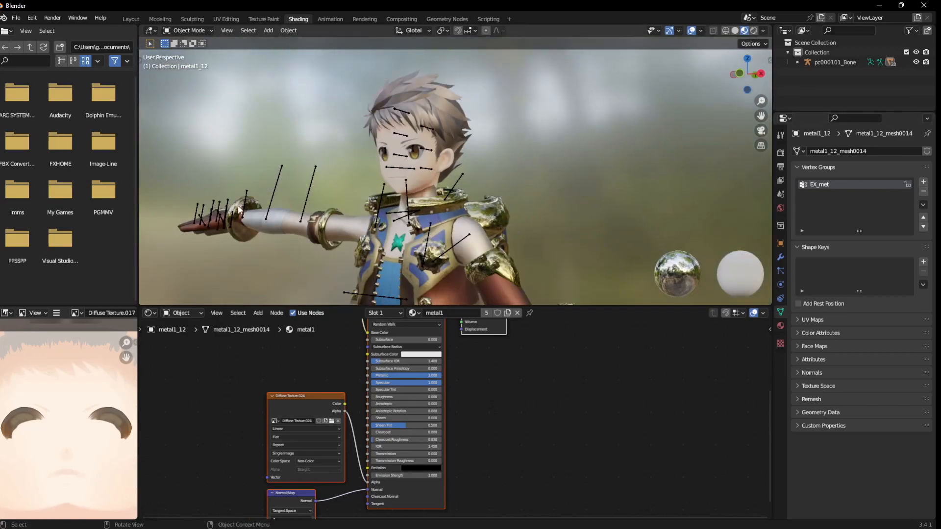
Examine the metal armour parts and the whole character from several angles and distances.
middle_click_drag(480, 264, 489, 140)
scroll(510, 238, "up", 3)
scroll(485, 103, "down", 4)
scroll(484, 103, "down", 3)
scroll(506, 130, "up", 5)
scroll(495, 139, "up", 6)
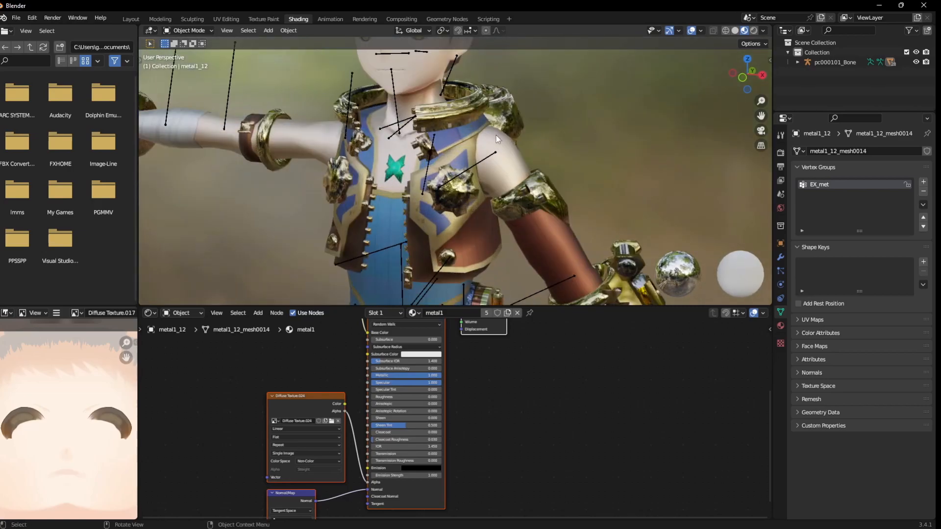
scroll(495, 130, "down", 5)
middle_click_drag(289, 215, 308, 239)
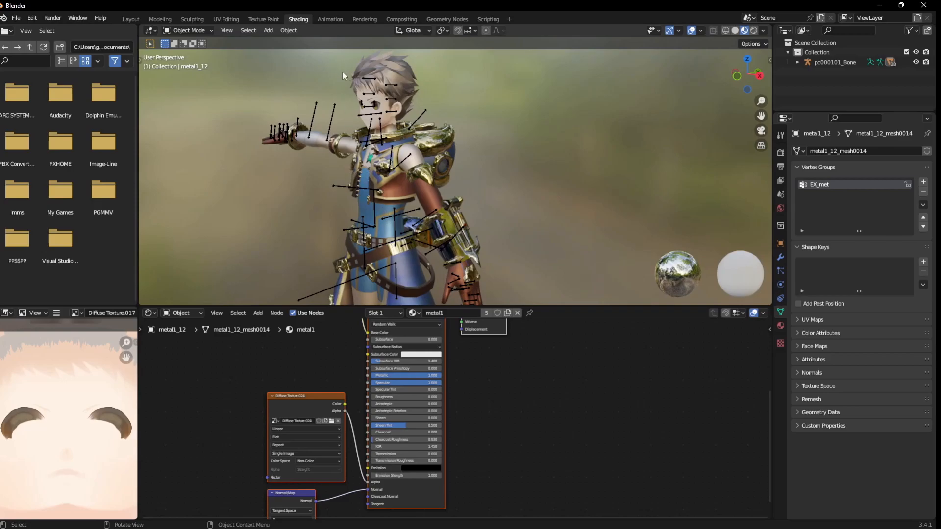
scroll(336, 55, "up", 2)
middle_click_drag(342, 57, 369, 75)
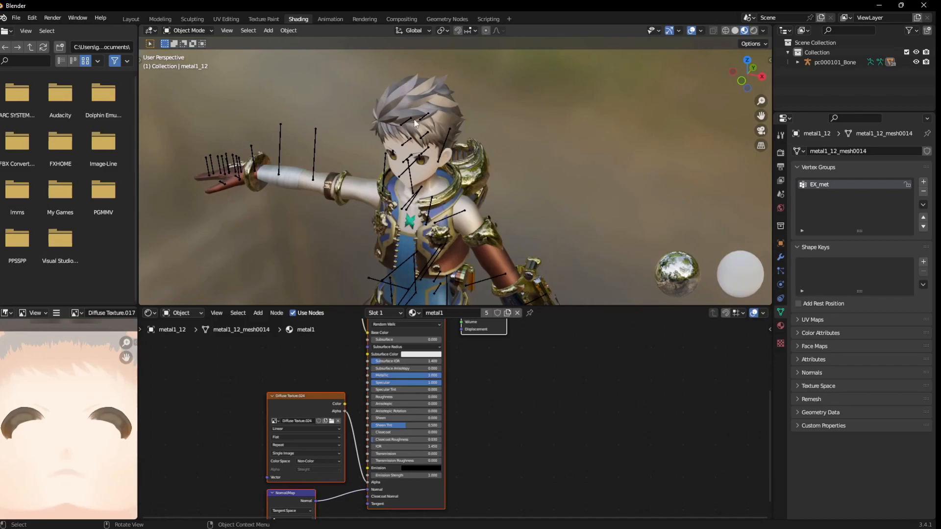